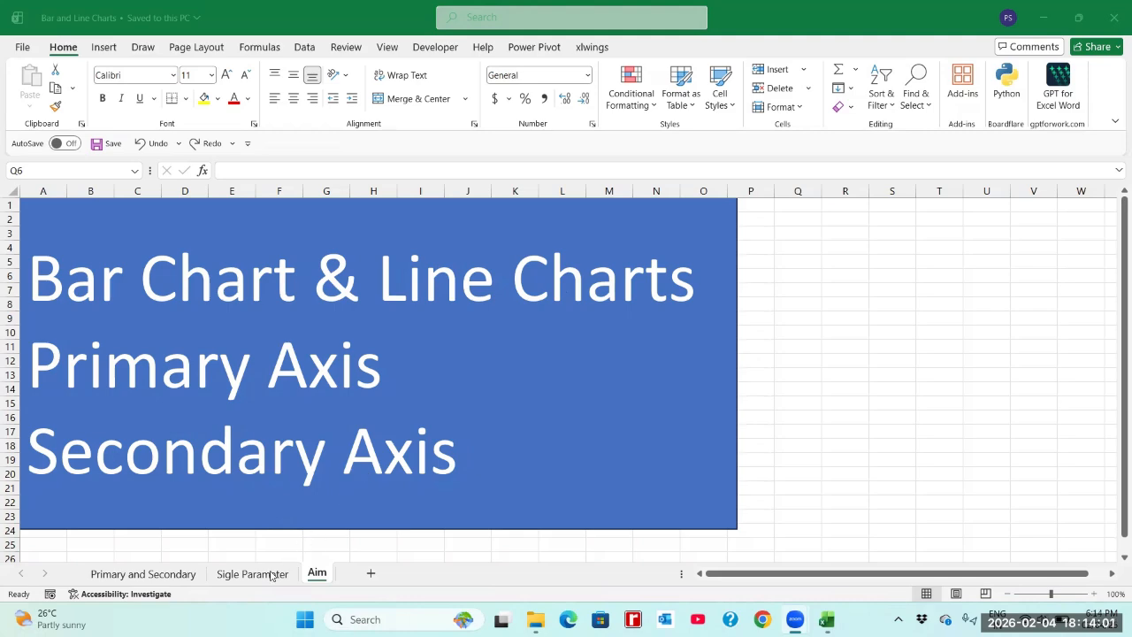
Step: Open the Sigle Parameter sheet and select the North column chart
left_click(272, 576)
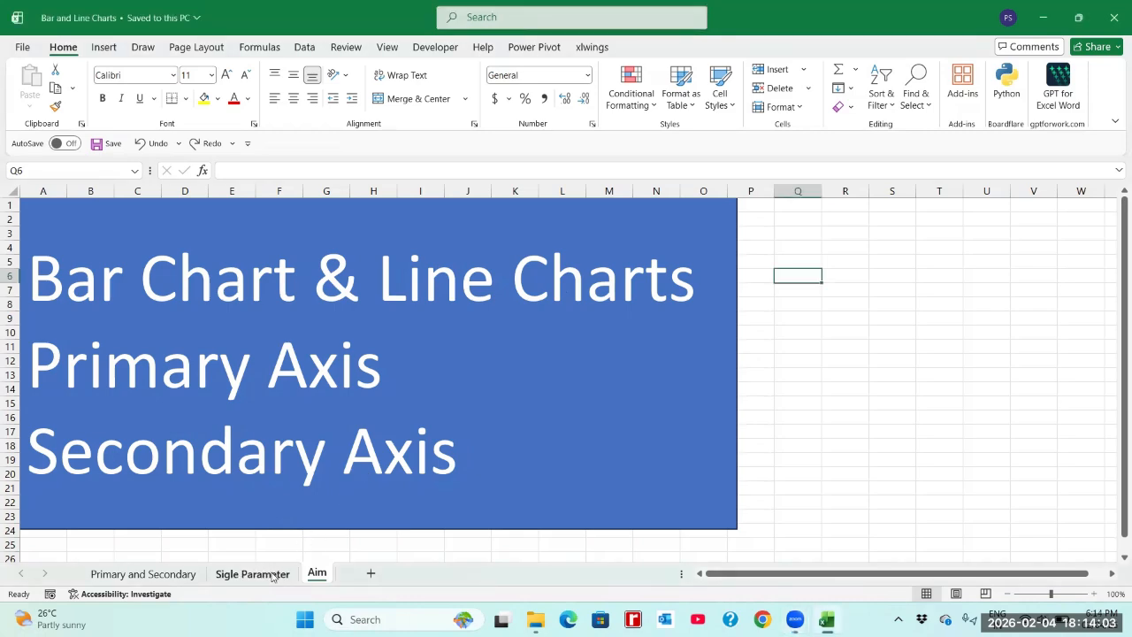
left_click(272, 576)
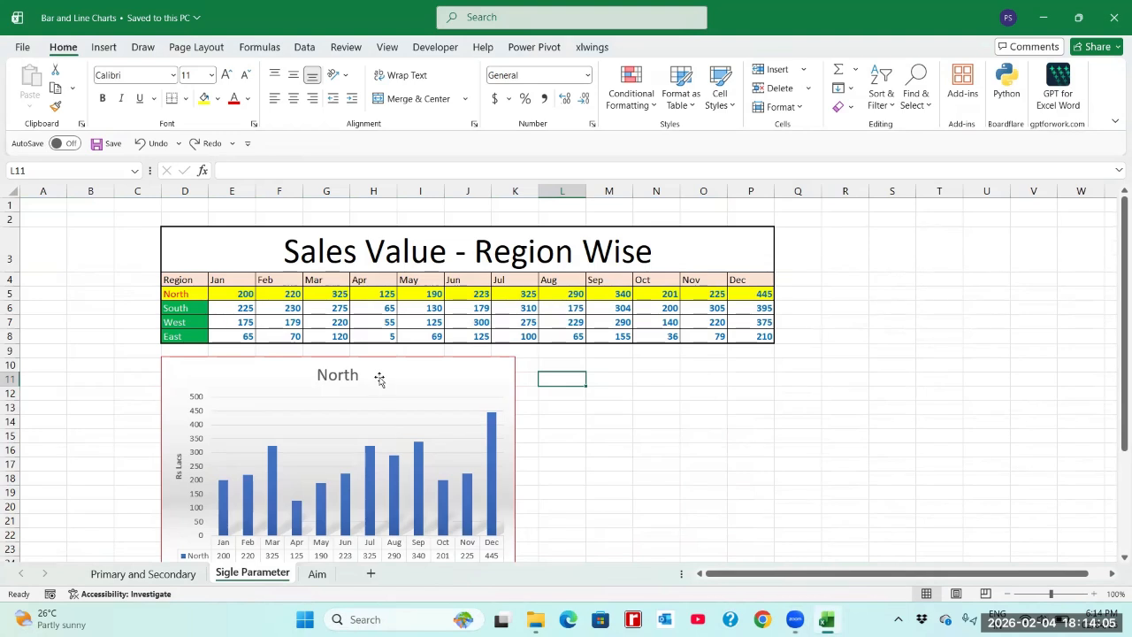
left_click(379, 379)
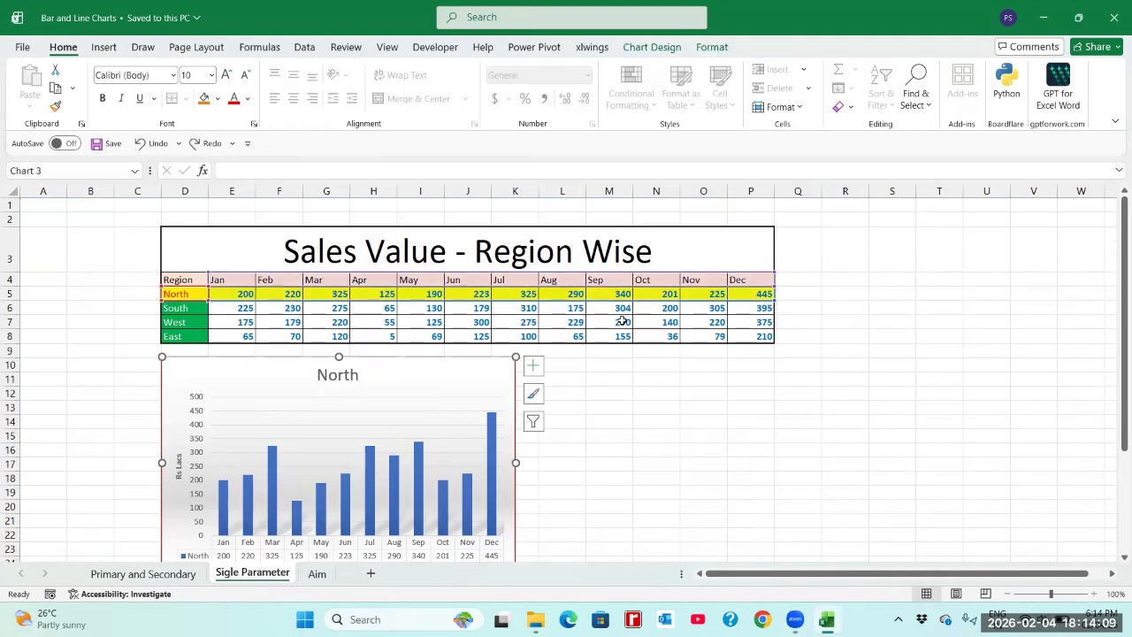
Step: Examine the North row of the sales table, from its region label through the Jan to Dec values
left_click_drag(561, 379, 737, 294)
left_click(737, 295)
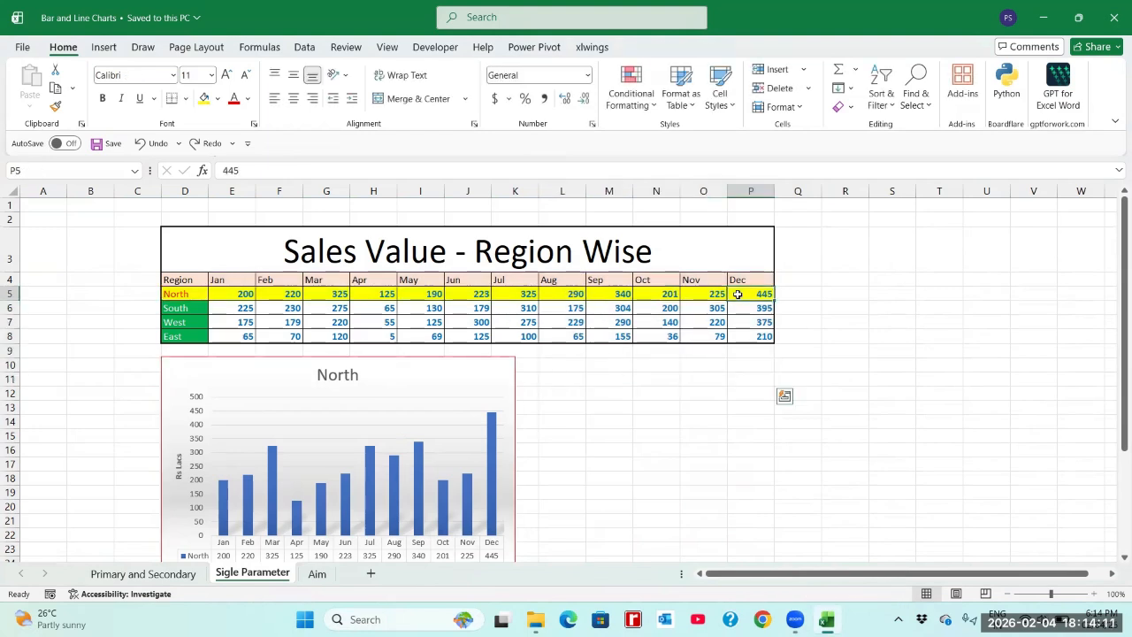
left_click(203, 295)
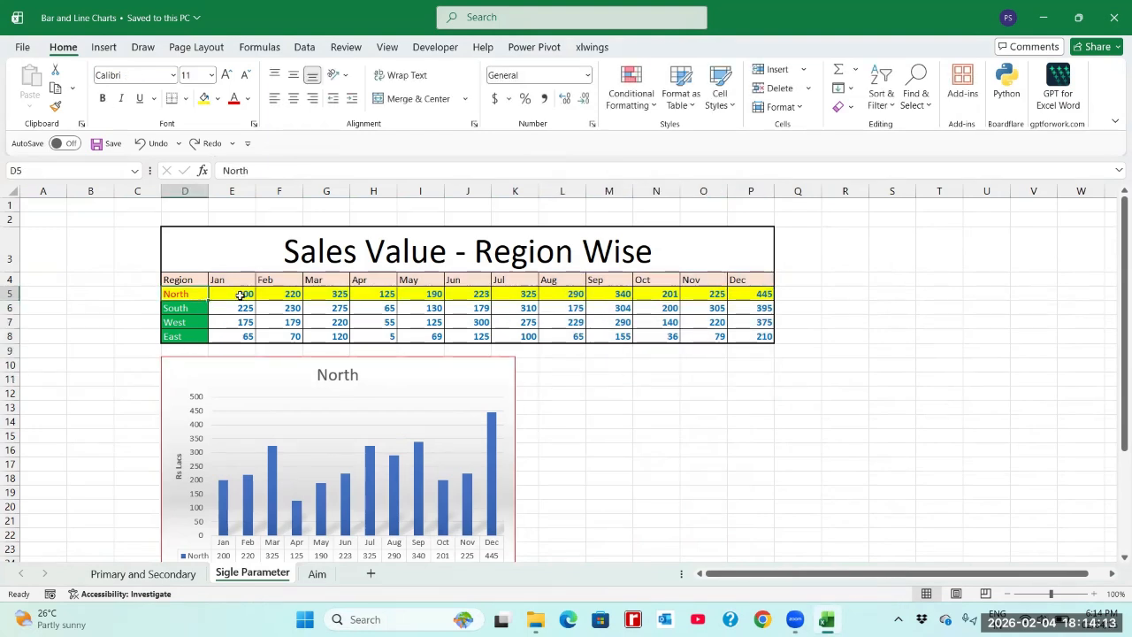
left_click_drag(202, 294, 243, 295)
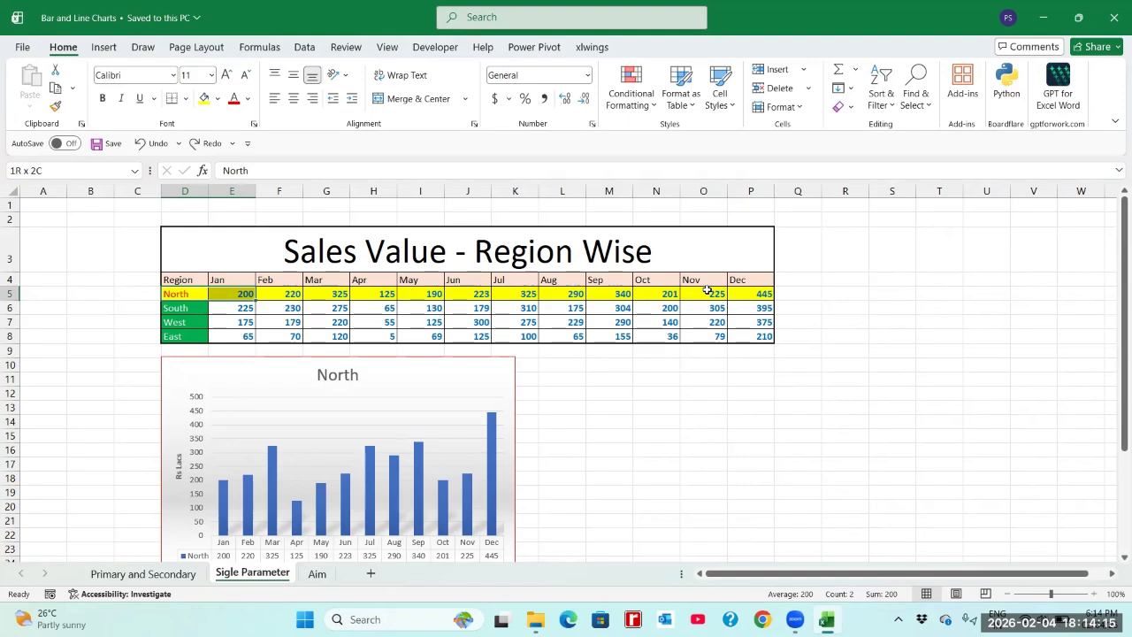
left_click(745, 293, "shift")
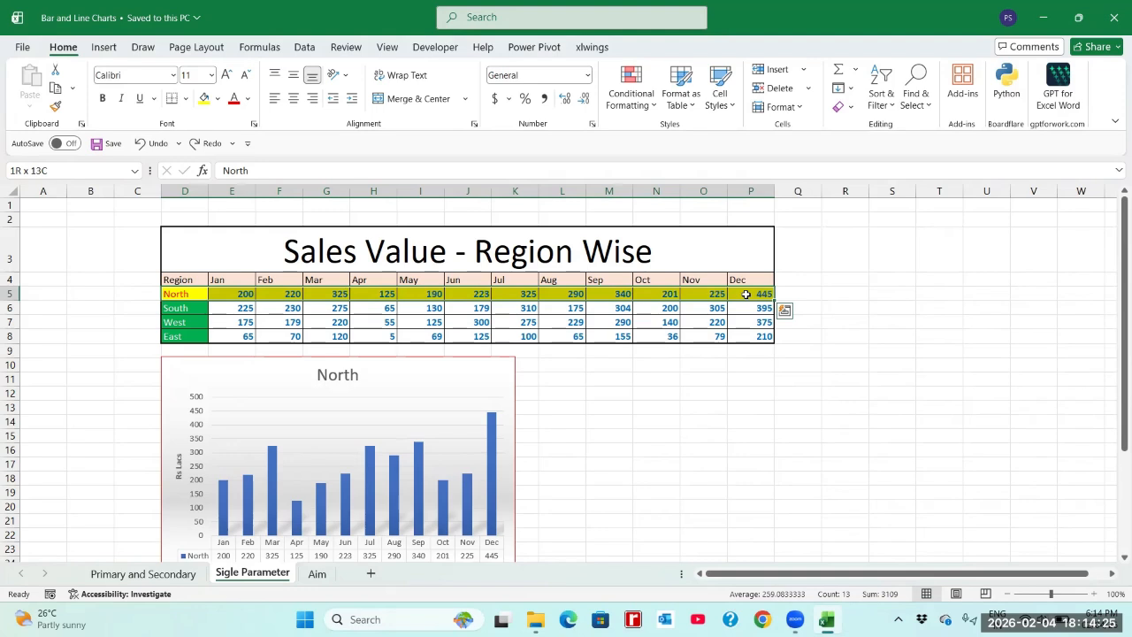
left_click(745, 293)
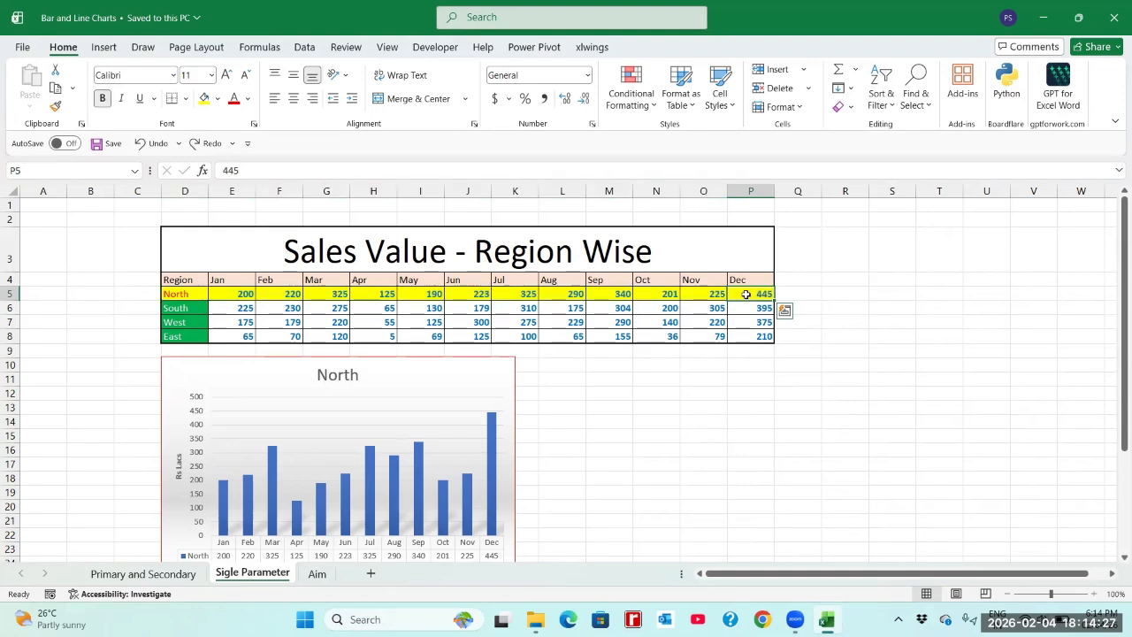
left_click(246, 295)
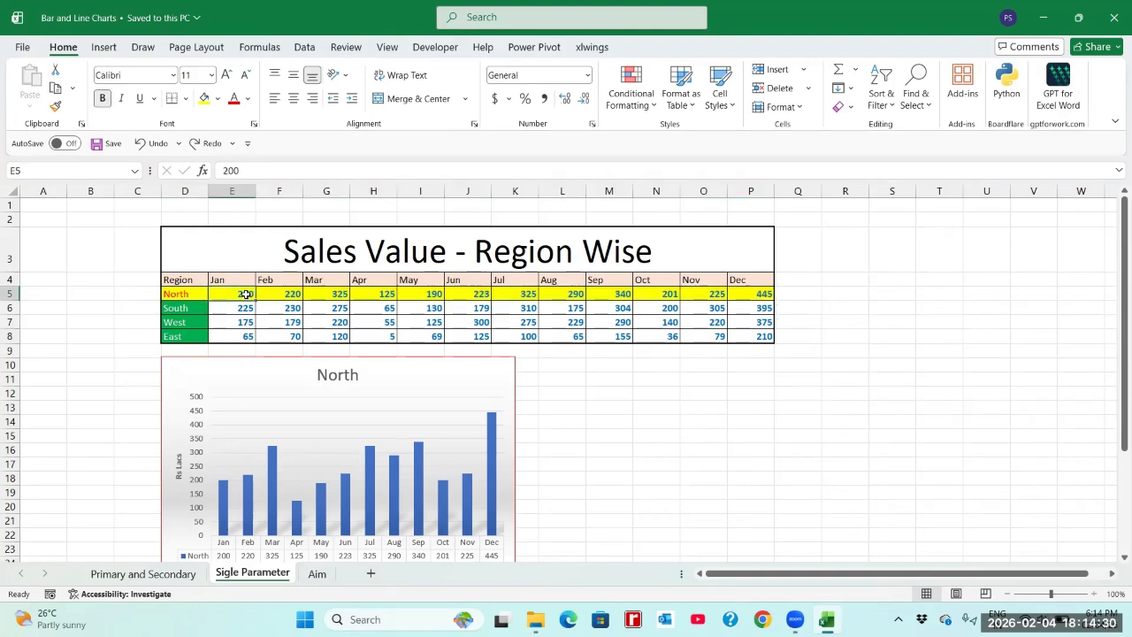
left_click(744, 297, "shift")
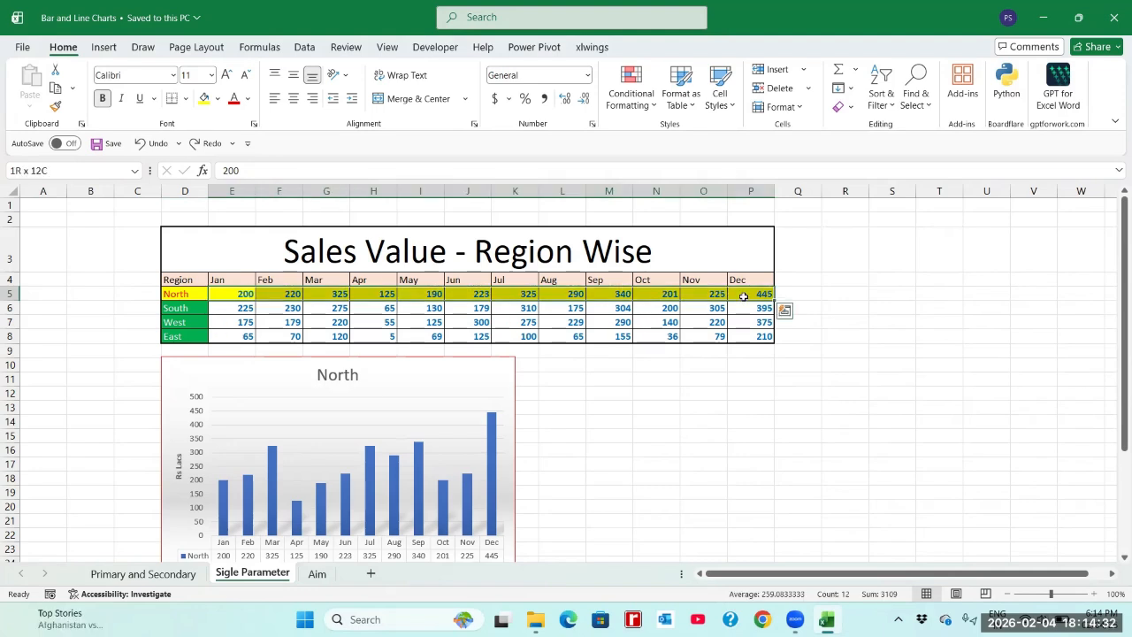
left_click(173, 296)
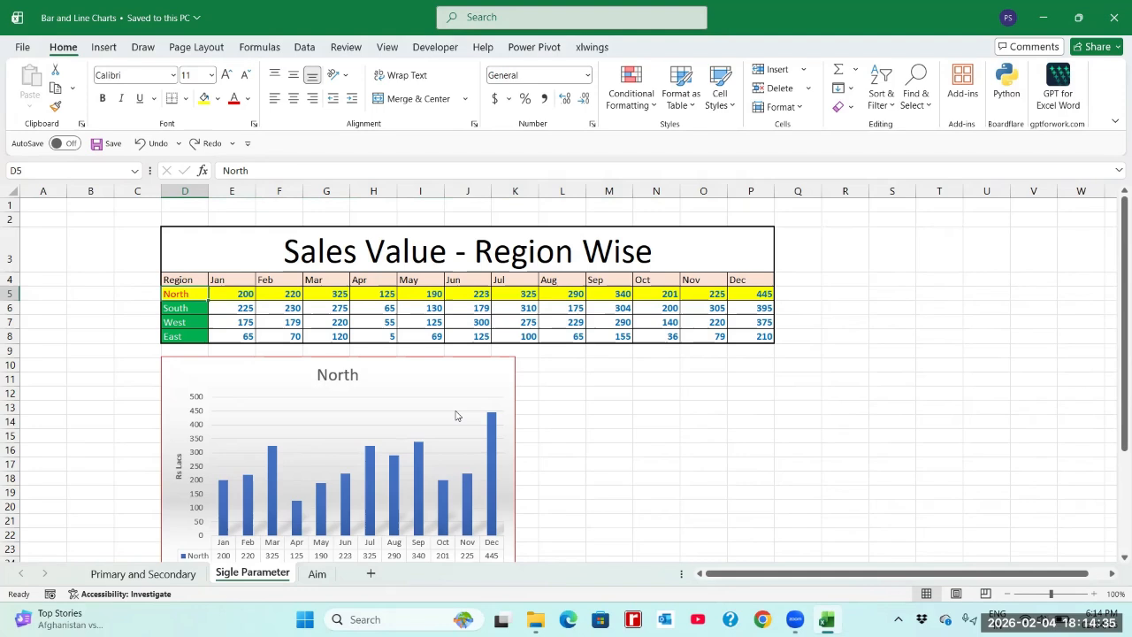
Step: Insert a blank 2-D line chart with the empty cell L10 selected
left_click(548, 370)
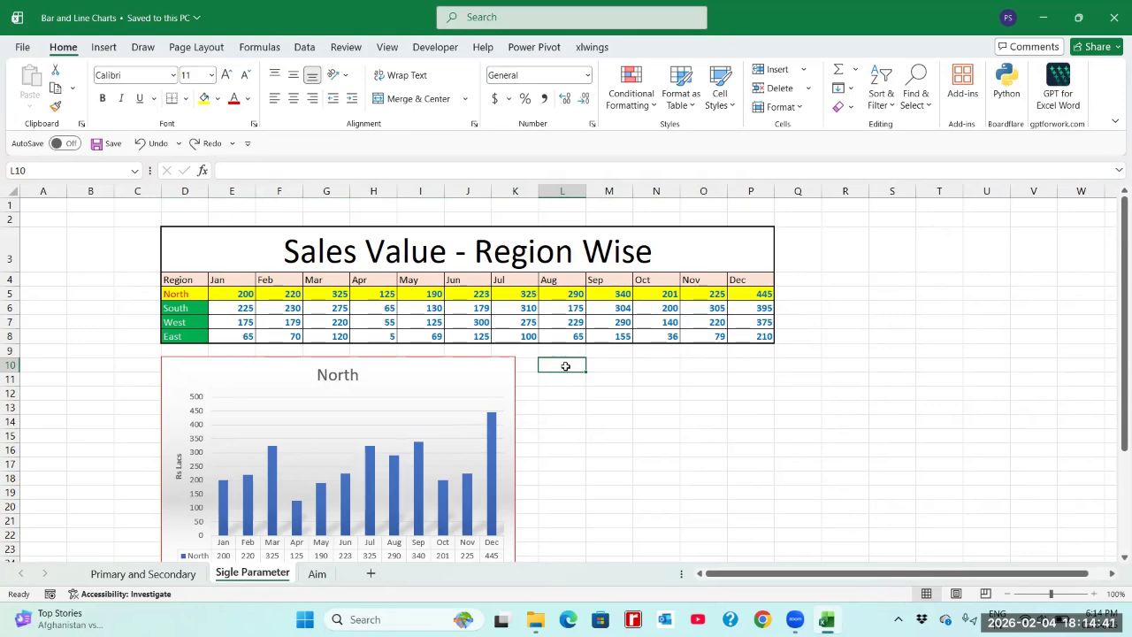
left_click(106, 53)
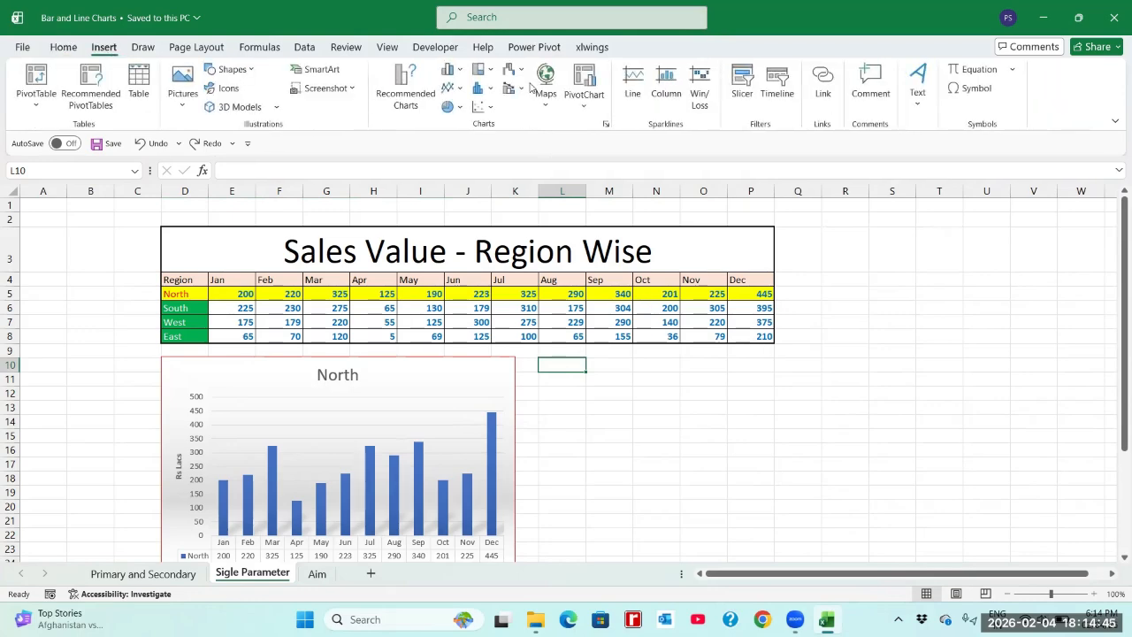
left_click(459, 93)
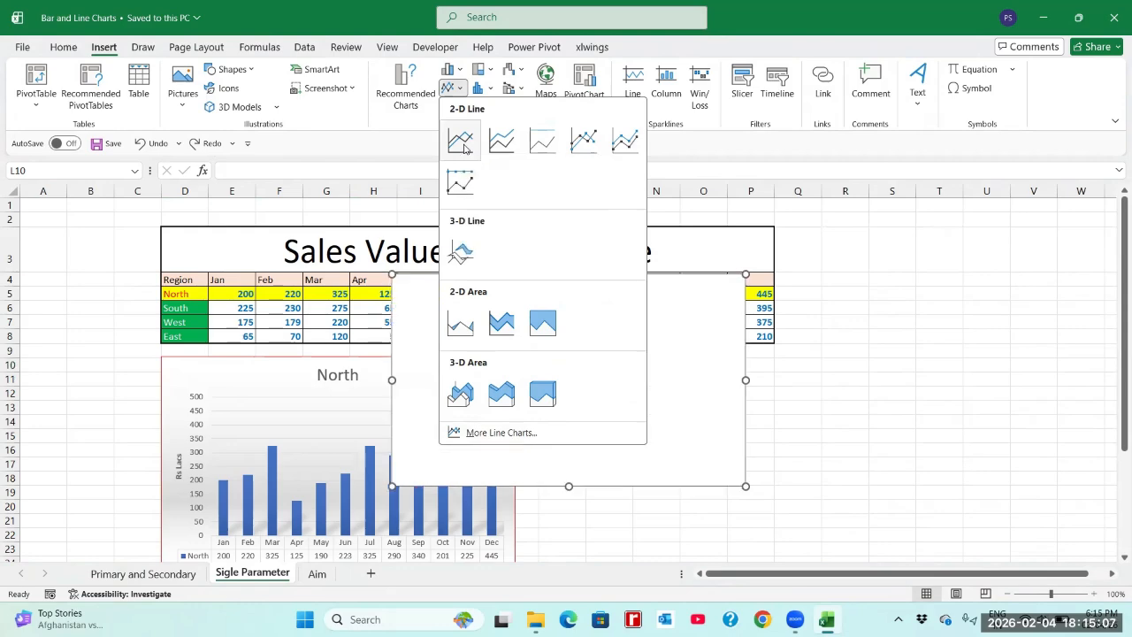
left_click(462, 141)
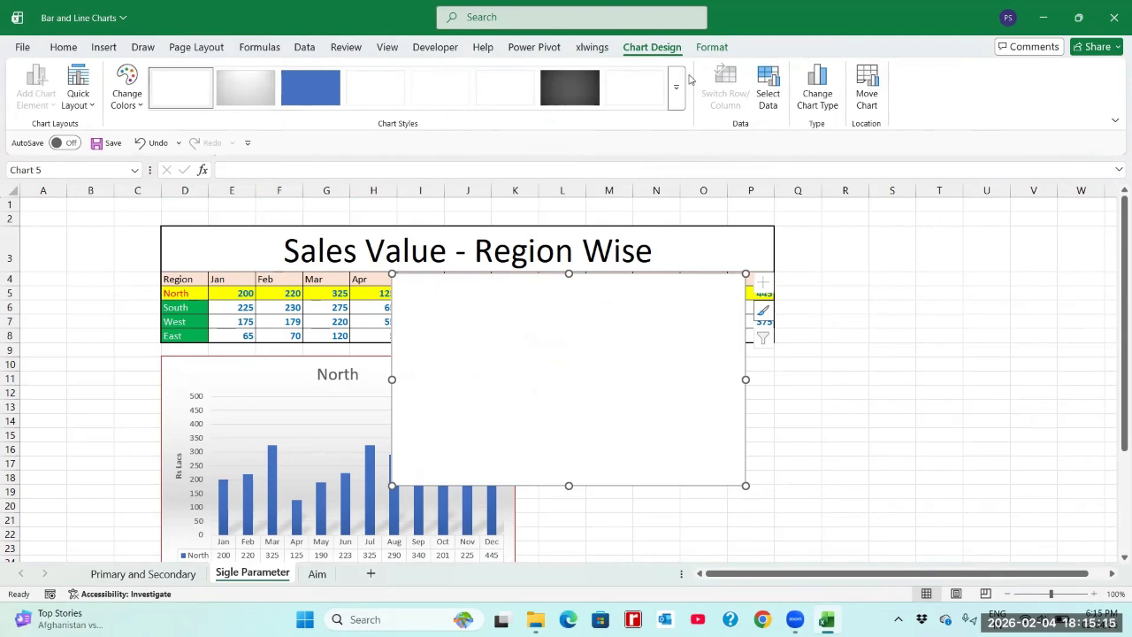
left_click(691, 79)
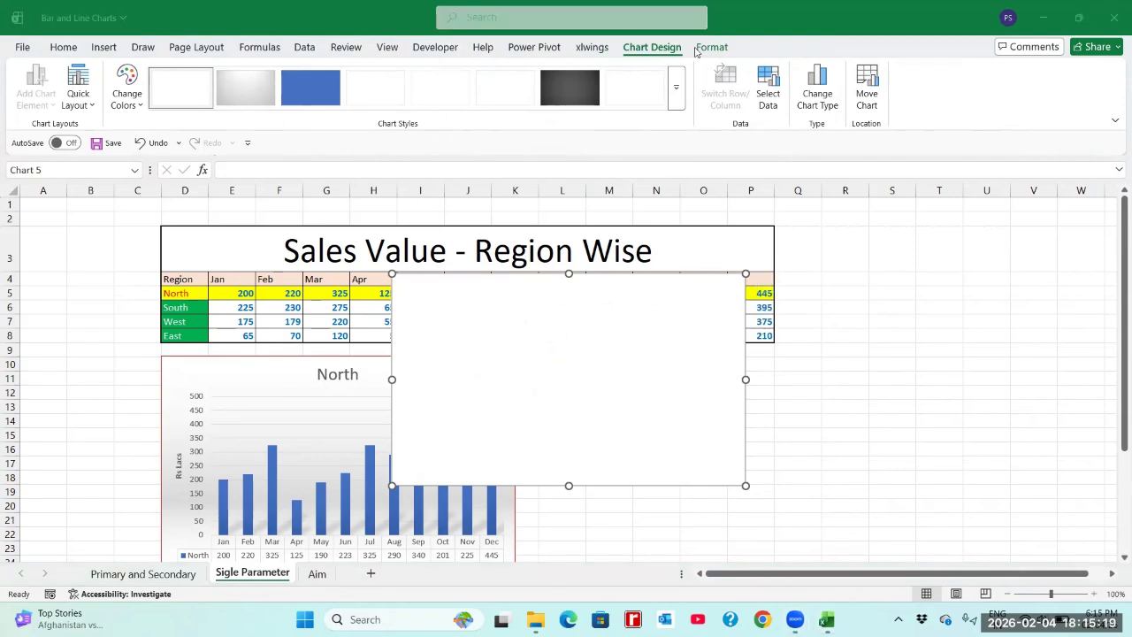
left_click(856, 292)
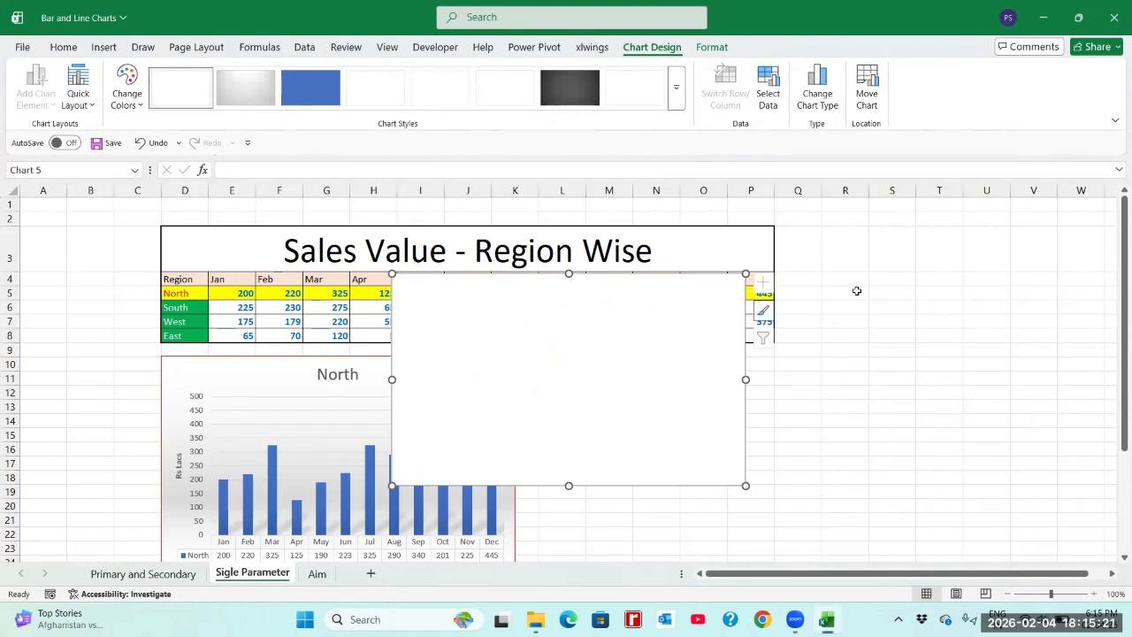
left_click(856, 291)
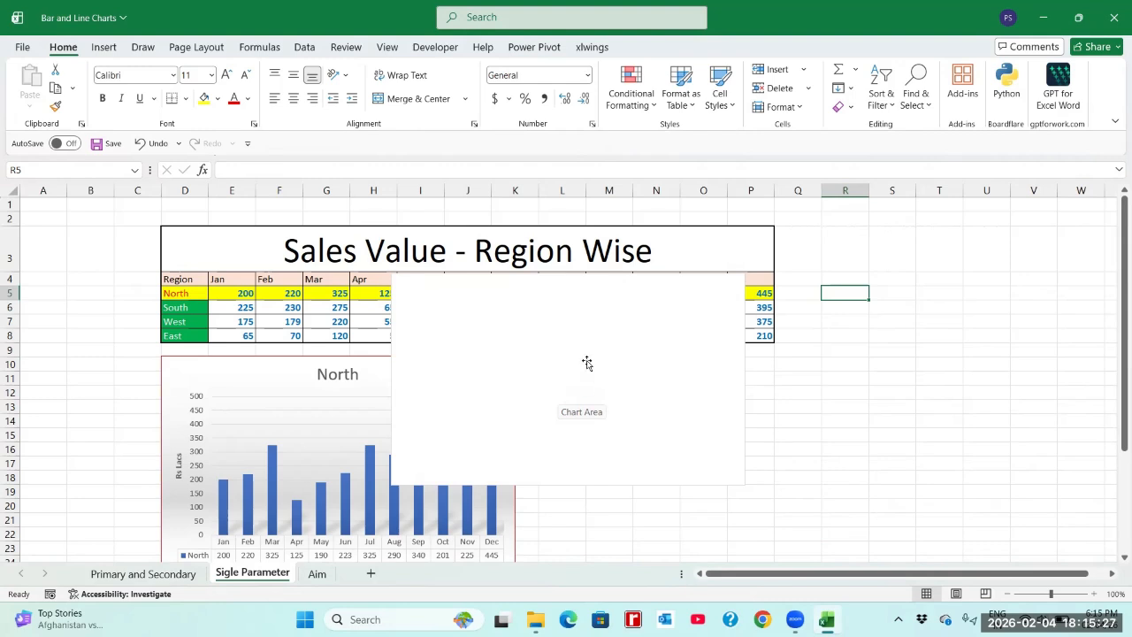
Step: Move the blank line chart below the sales table, beside the North column chart
left_click(587, 363)
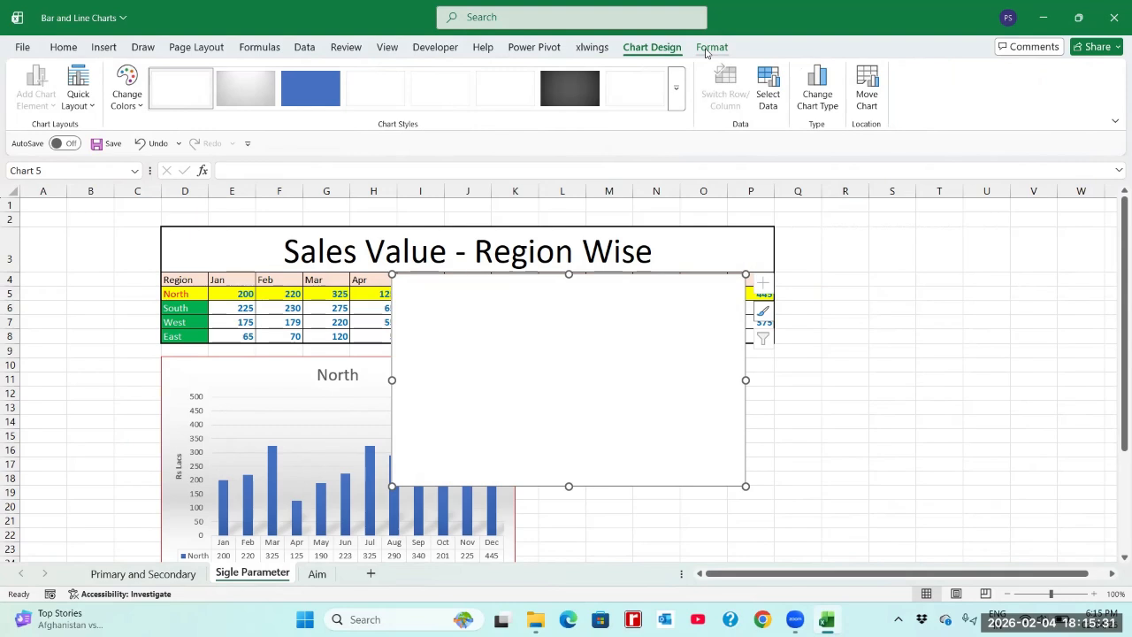
left_click(711, 48)
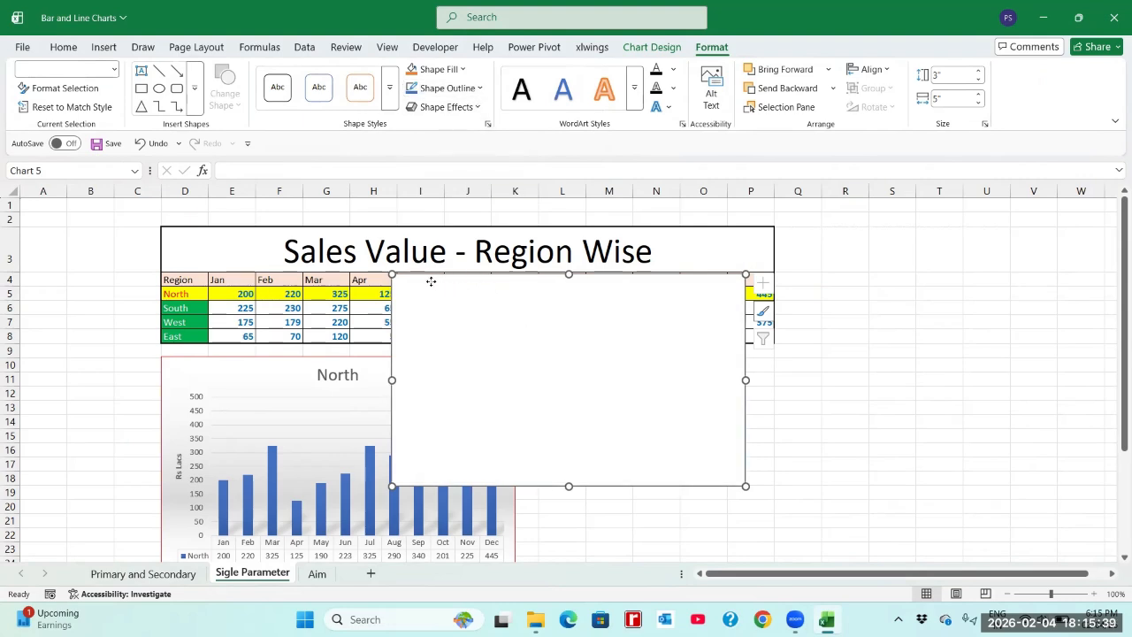
left_click_drag(437, 283, 580, 367)
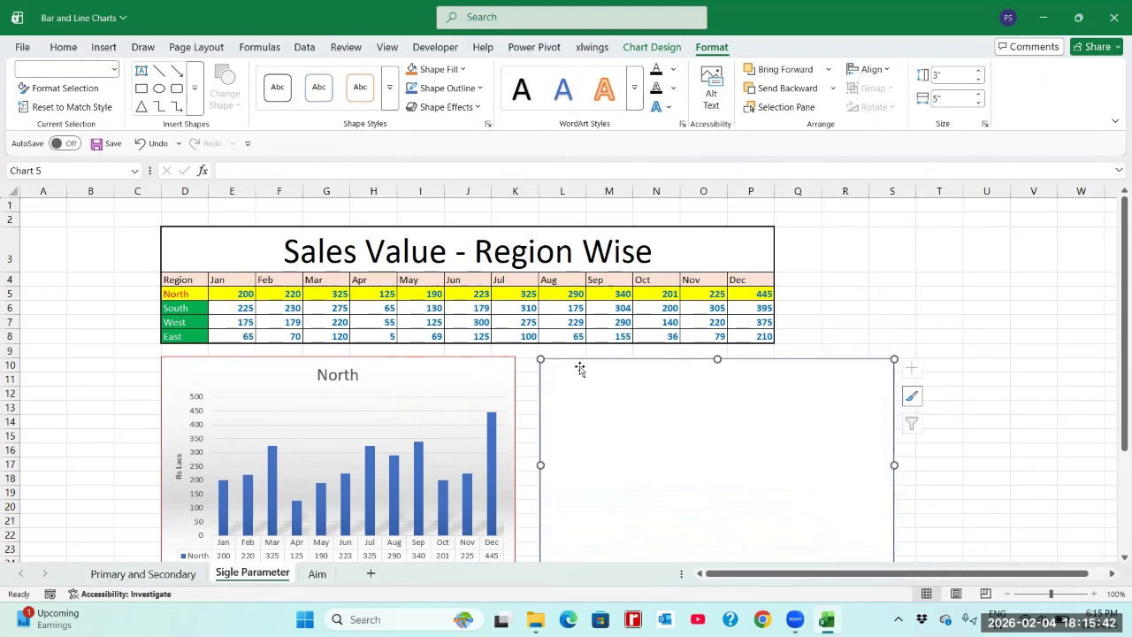
Step: Add a data series to the blank line chart and take its name from the North label in D5
right_click(631, 381)
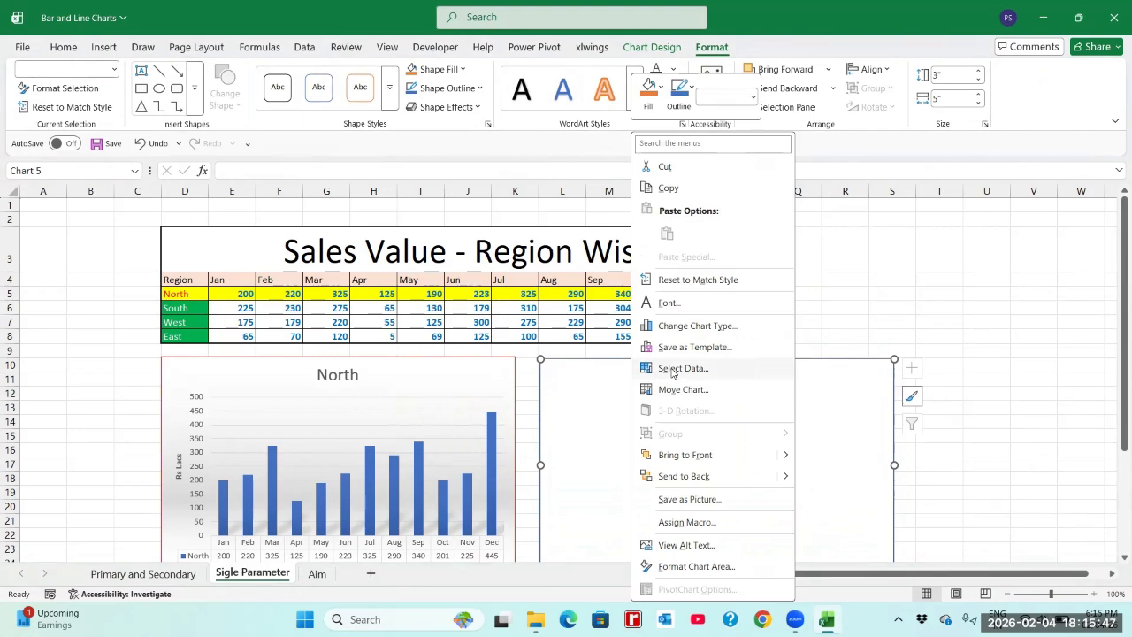
left_click(672, 369)
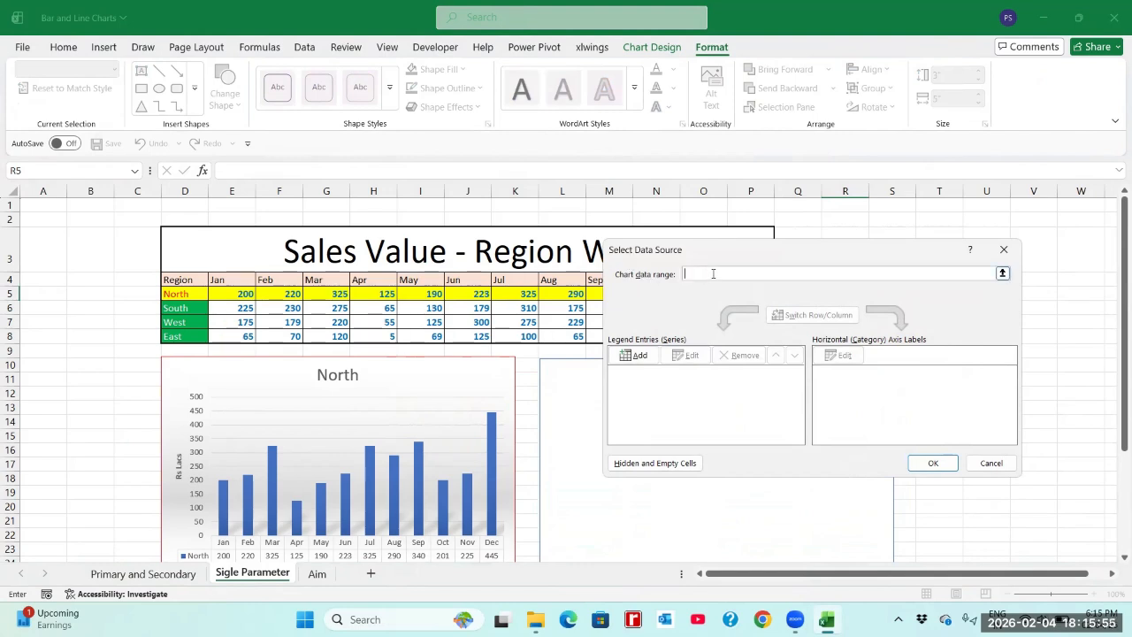
left_click(639, 355)
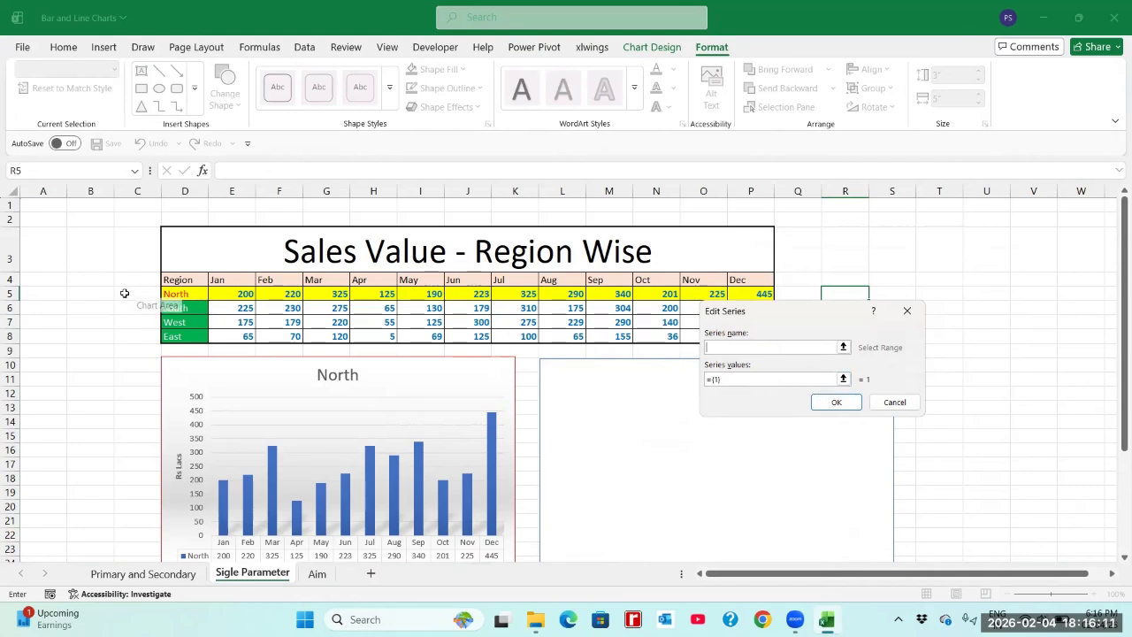
left_click(178, 294)
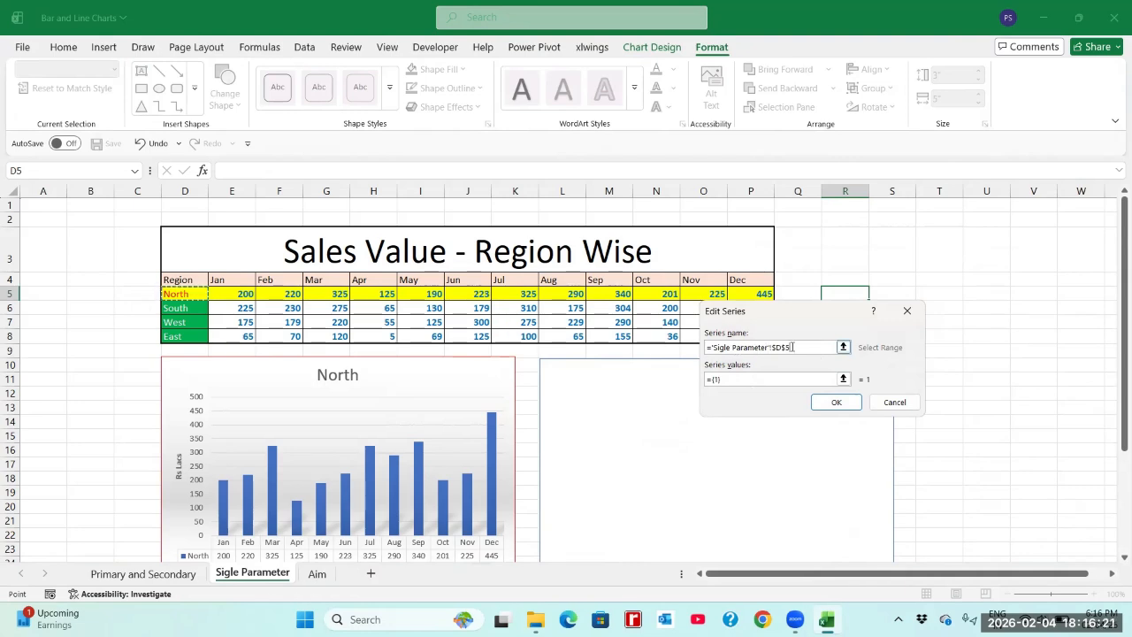
Step: Set the new series' values to the North sales in E5:P5 and accept the series
left_click(844, 380)
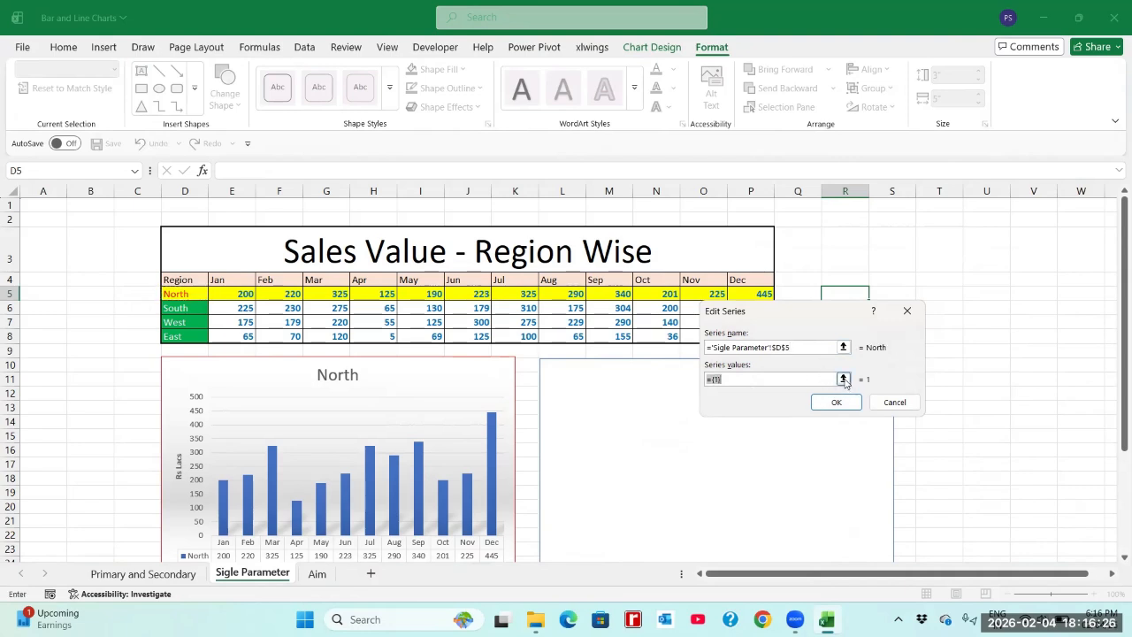
left_click(238, 293)
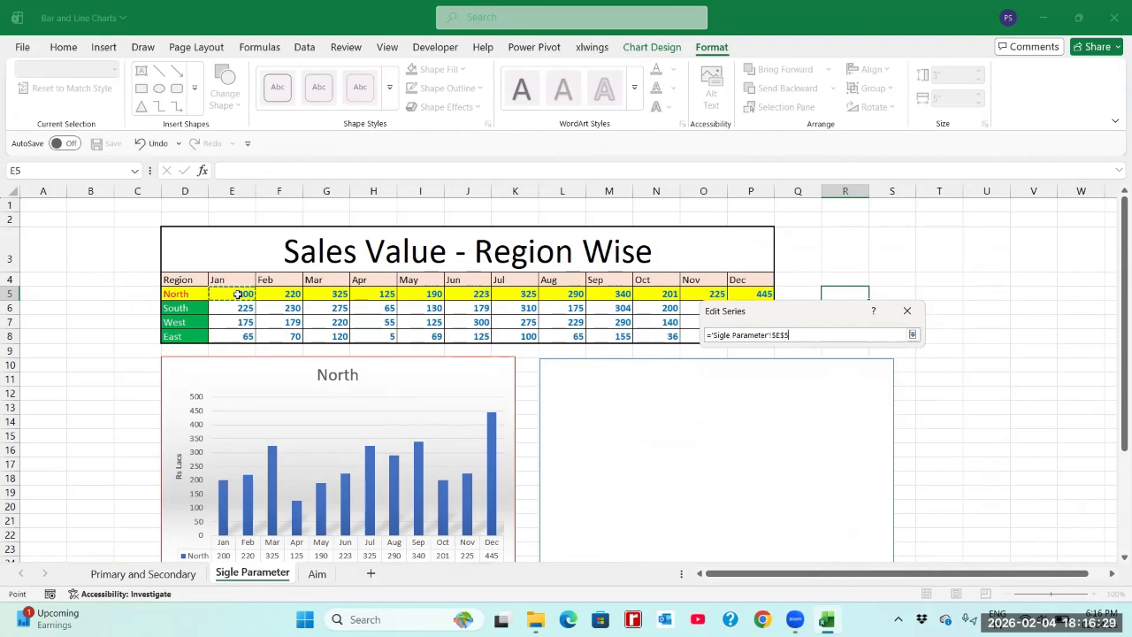
key("shift+Right")
key("shift+Right")
key("shift+Right")
key("shift+Right")
key("shift+Right")
key("shift+Right")
key("shift+Right")
key("shift+Right")
key("shift+Right")
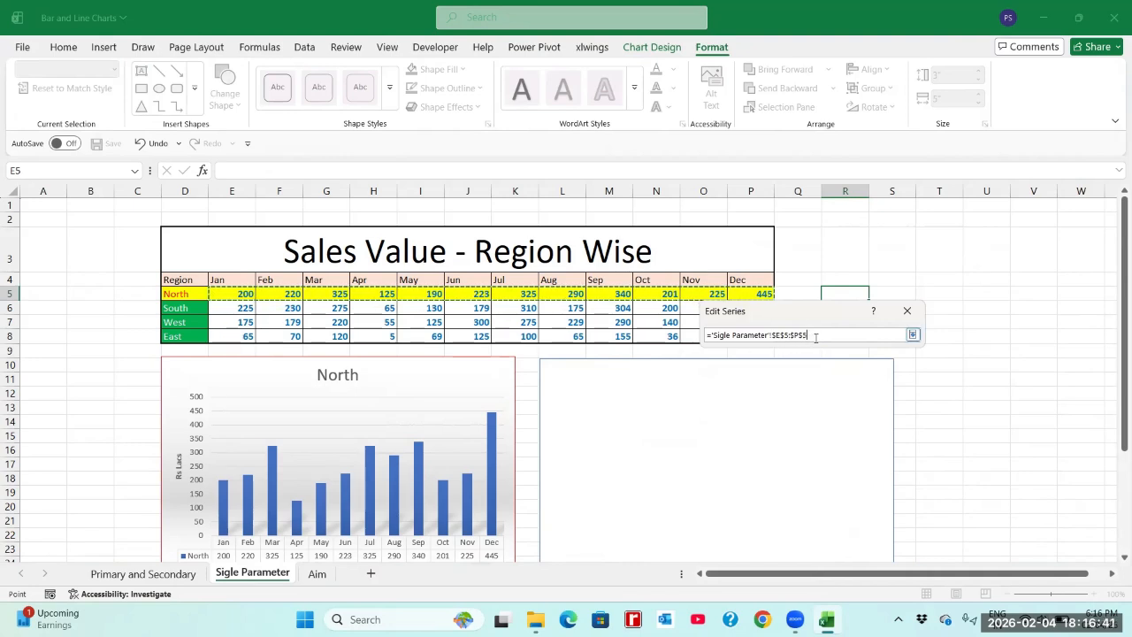
left_click(912, 335)
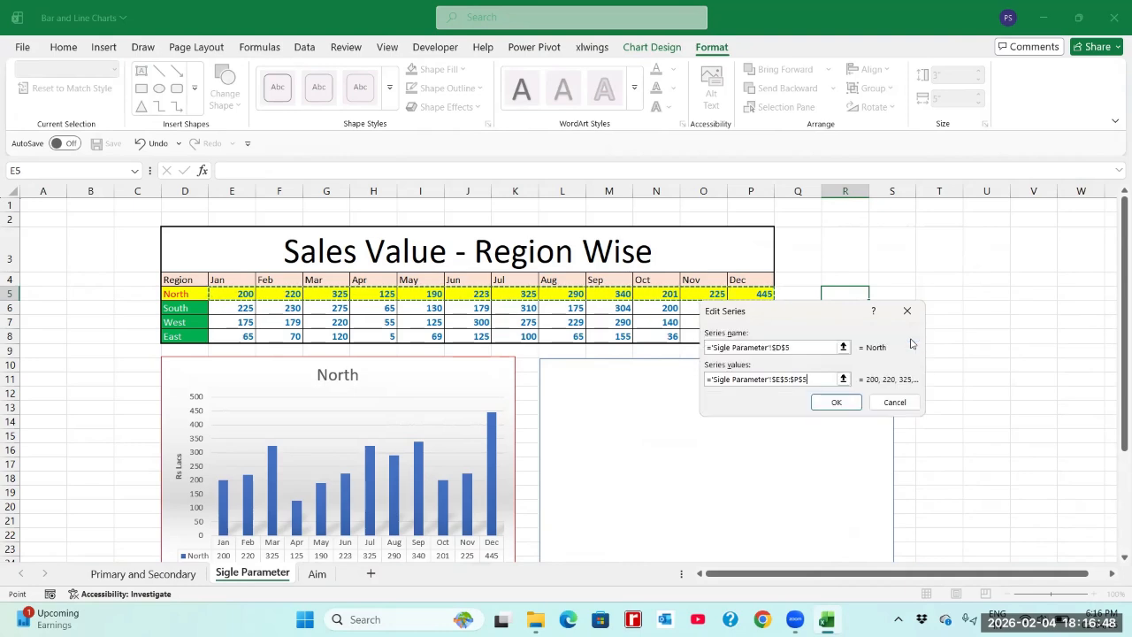
left_click(835, 404)
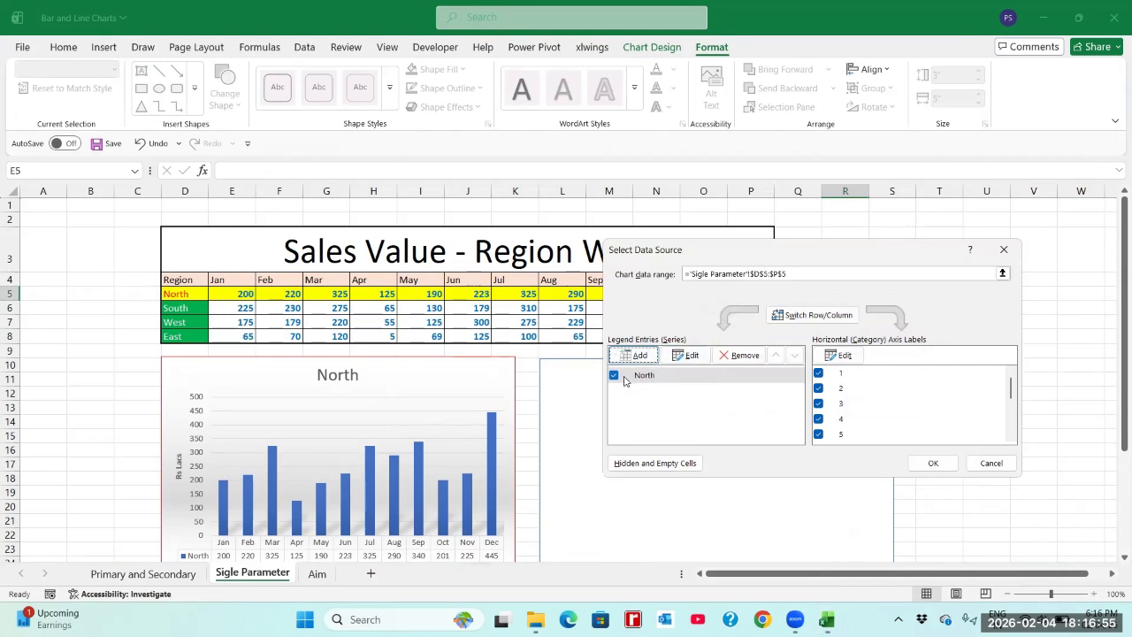
Step: Set the horizontal axis labels to the months in E4:P4 and apply the data source to the line chart
left_click(843, 356)
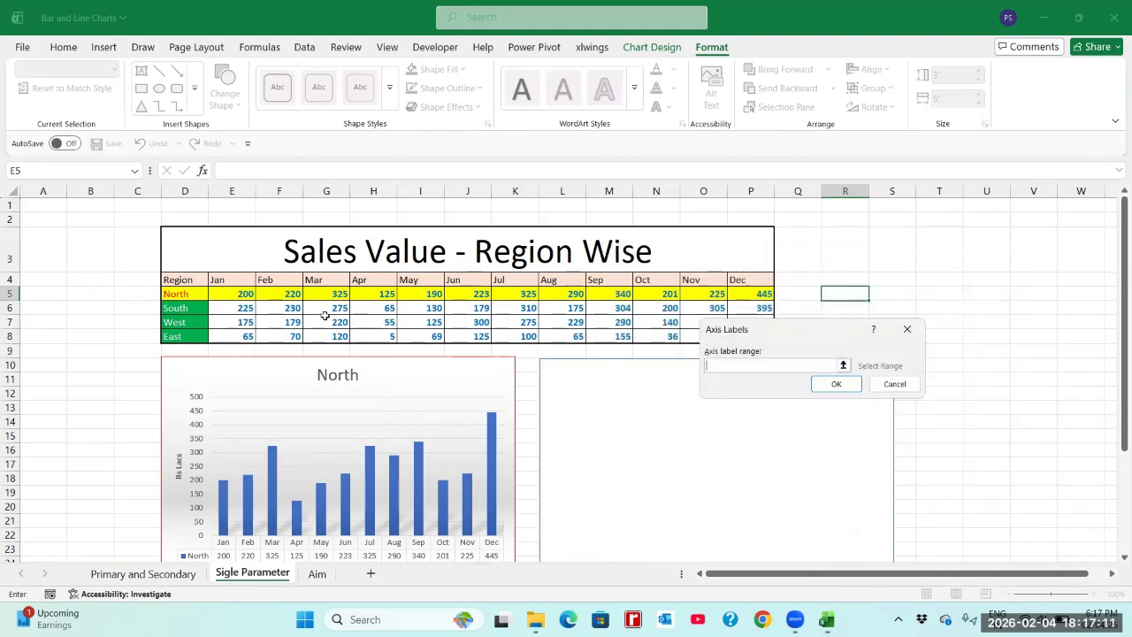
left_click(229, 281)
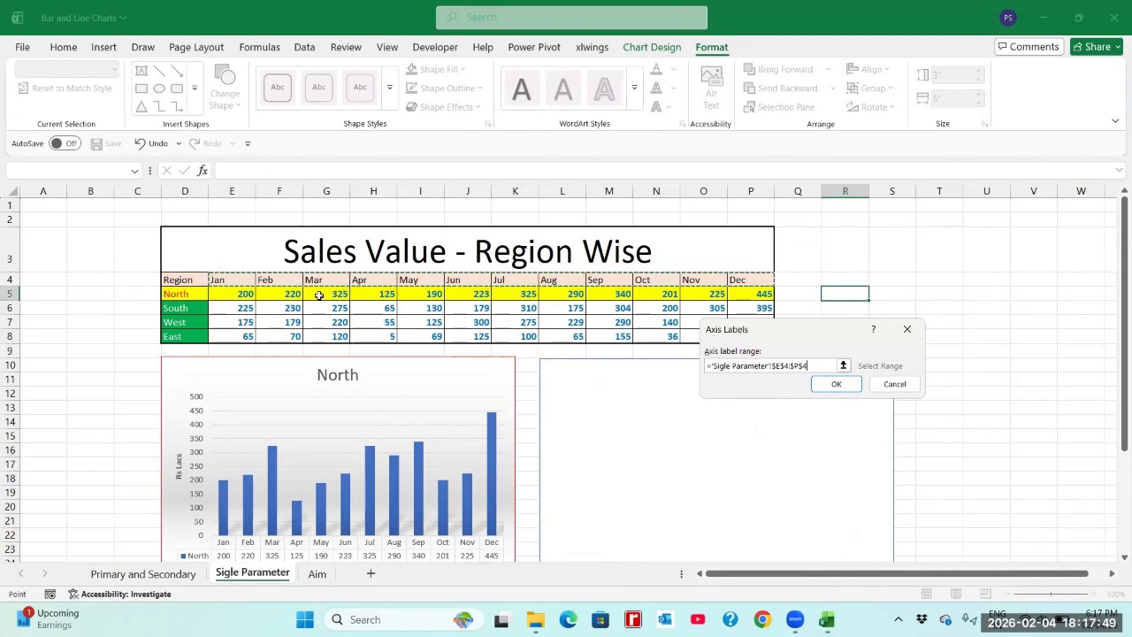
left_click(838, 386)
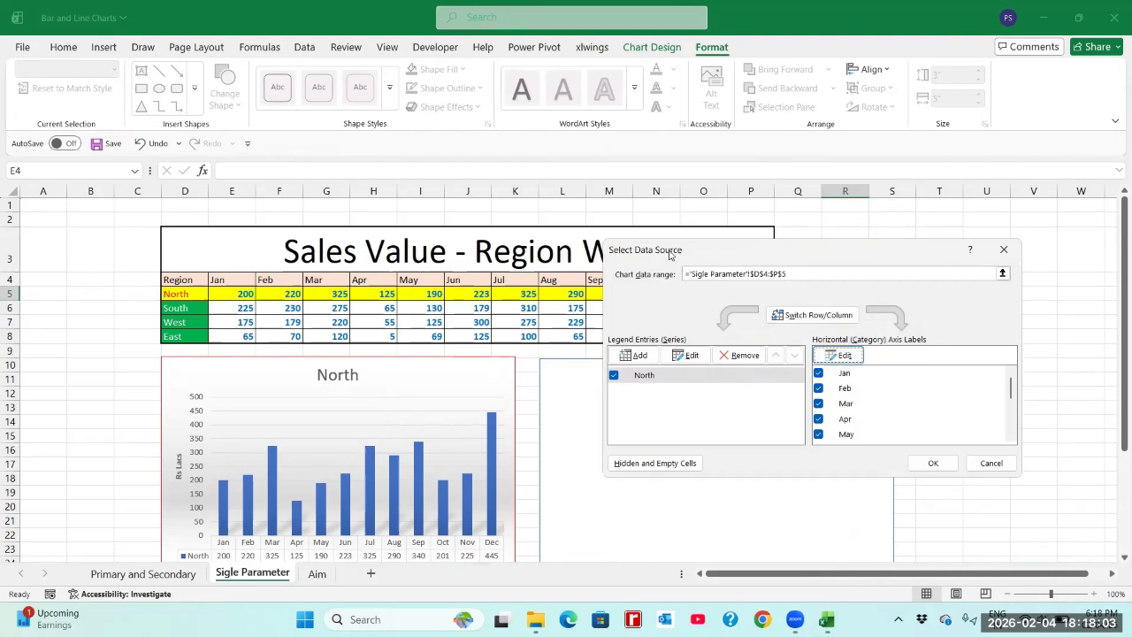
left_click_drag(672, 255, 702, 221)
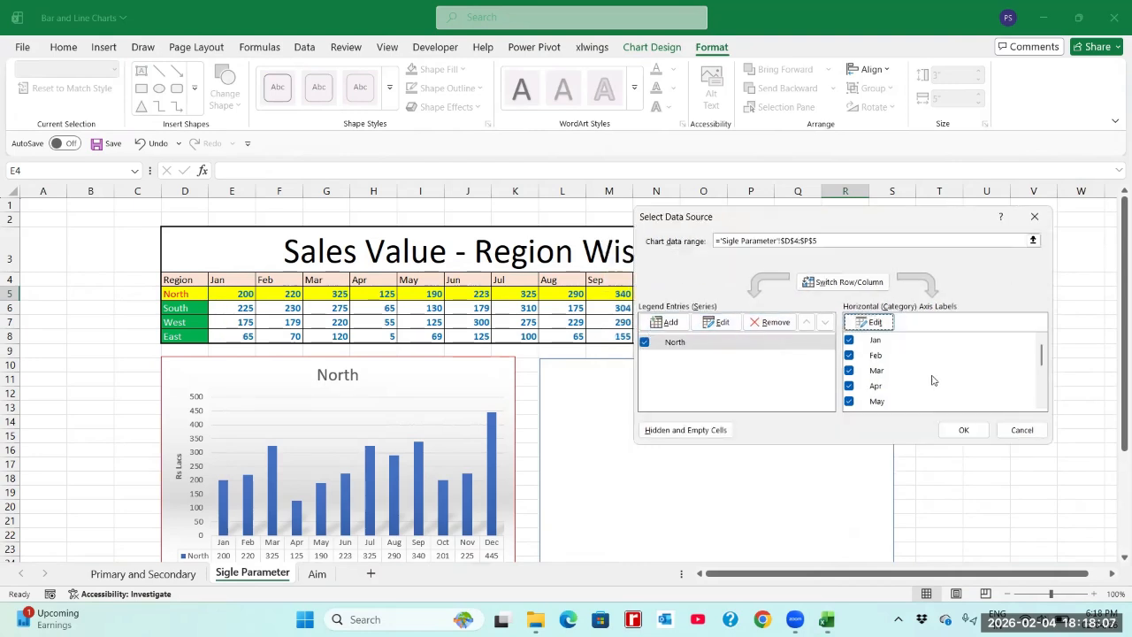
left_click(967, 431)
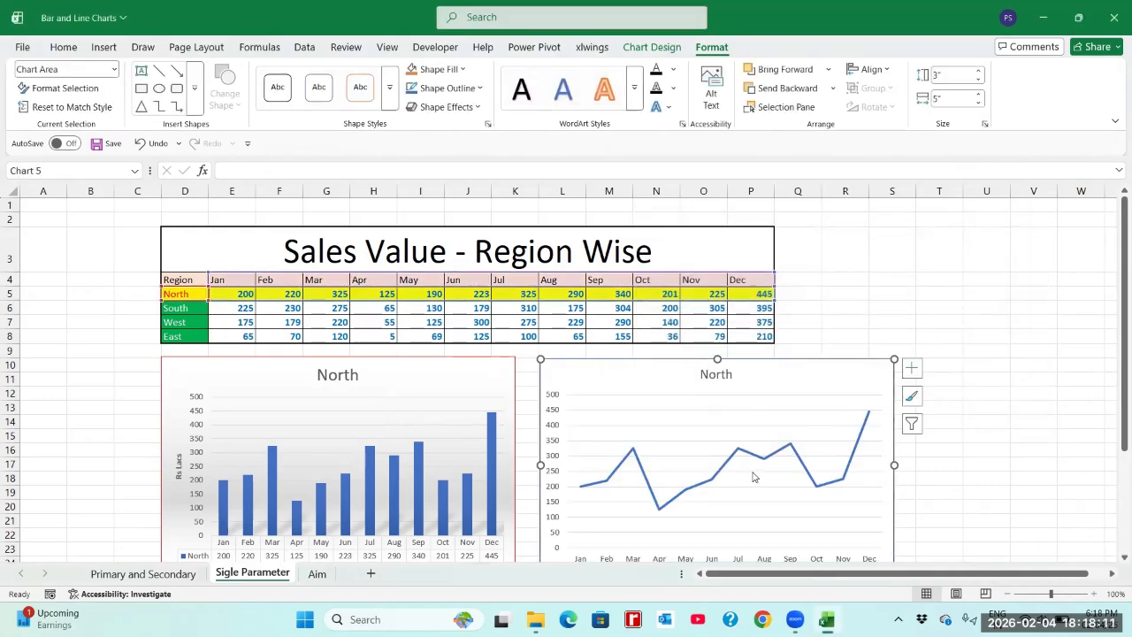
Step: Move the North line chart slightly up so its whole horizontal axis shows beside the column chart
left_click_drag(777, 381, 776, 361)
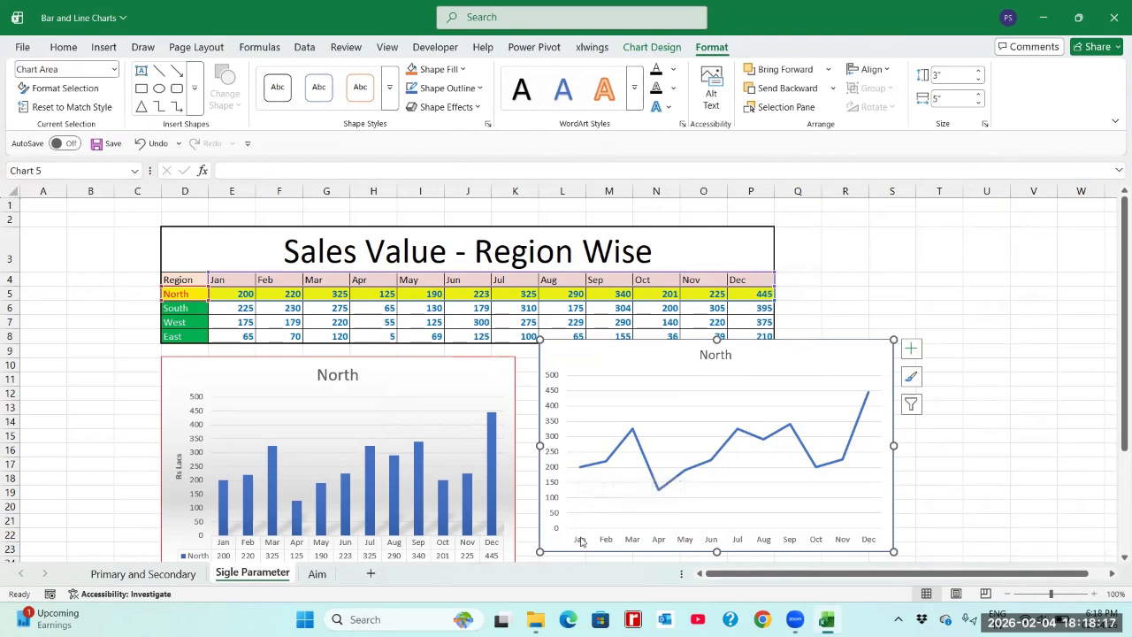
mouse_move(580, 471)
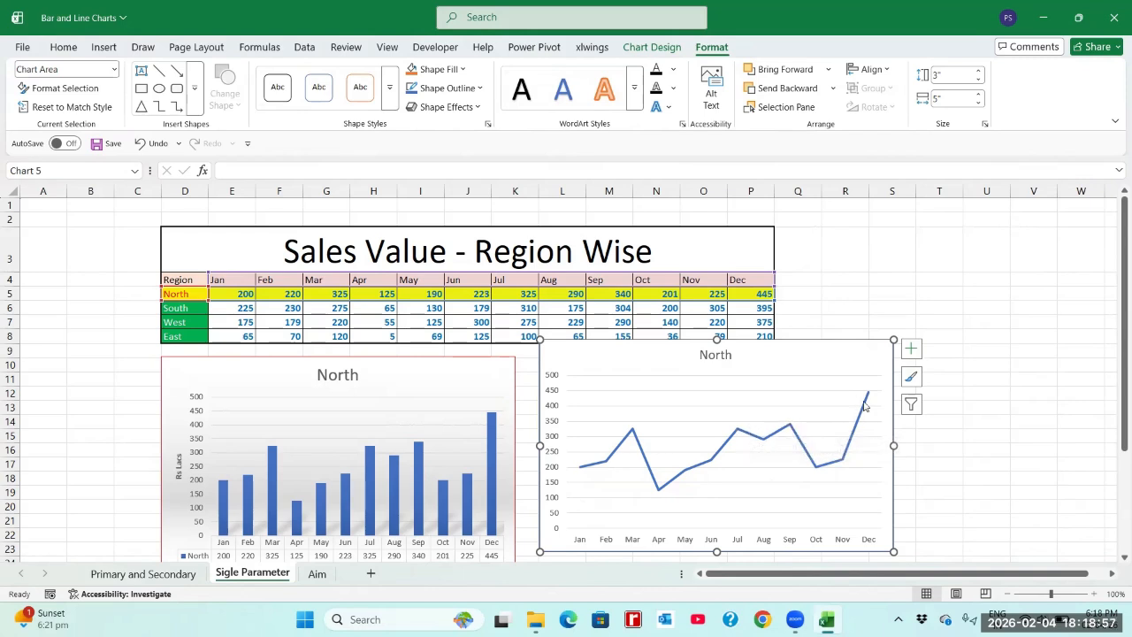
mouse_move(868, 395)
Step: Apply quick layout Layout 5 to the North line chart, adding a data table and a vertical axis title
left_click(653, 47)
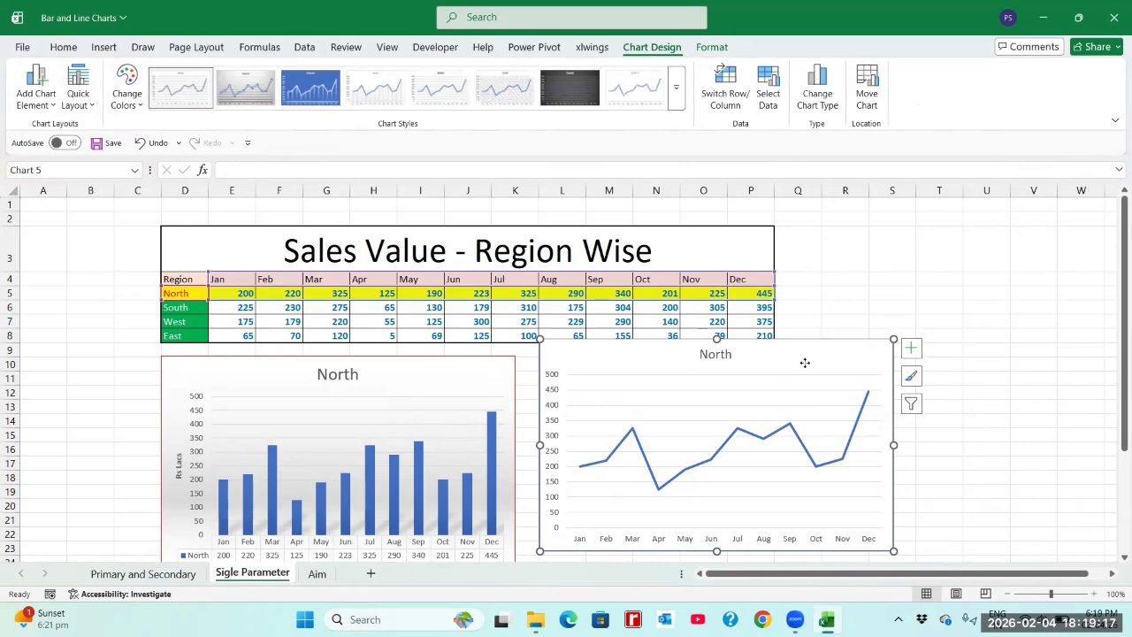
left_click(1000, 297)
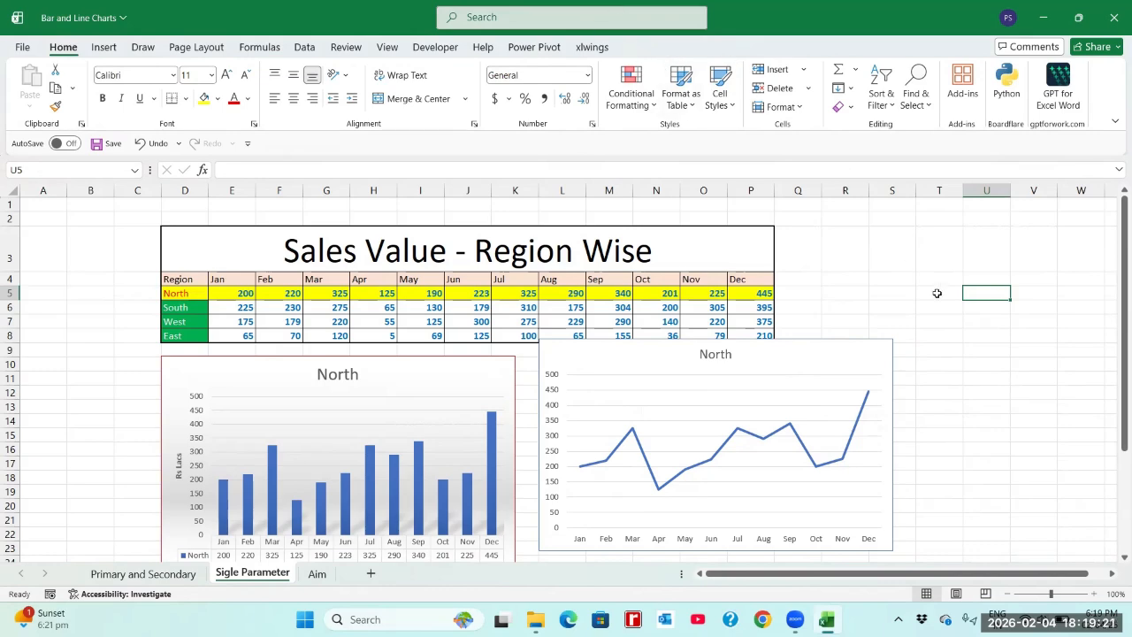
left_click(836, 364)
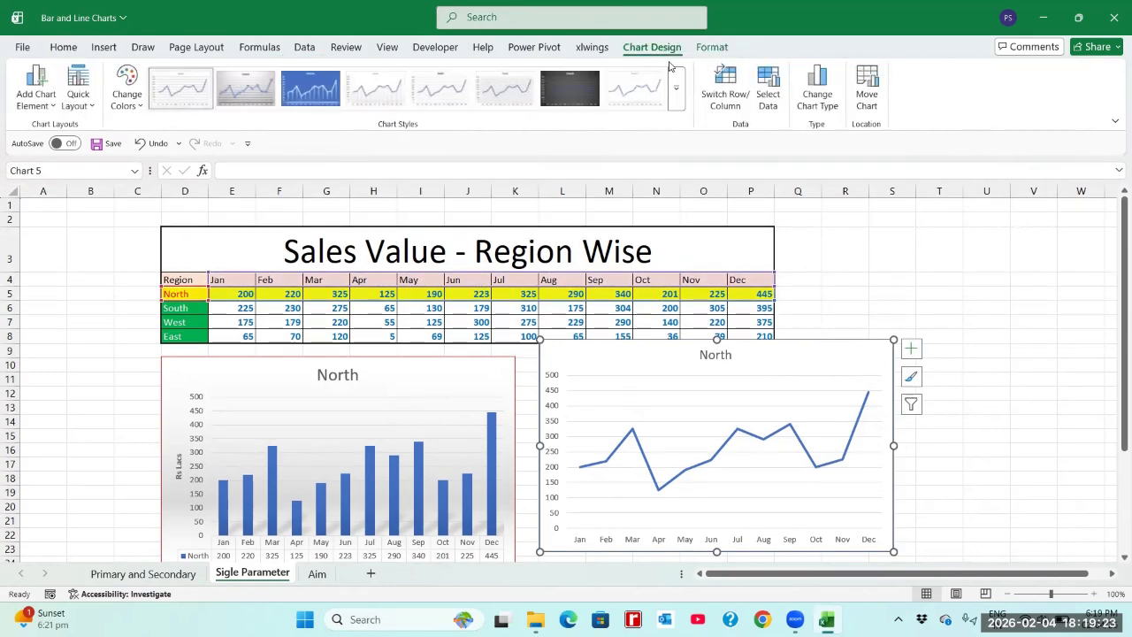
left_click(87, 108)
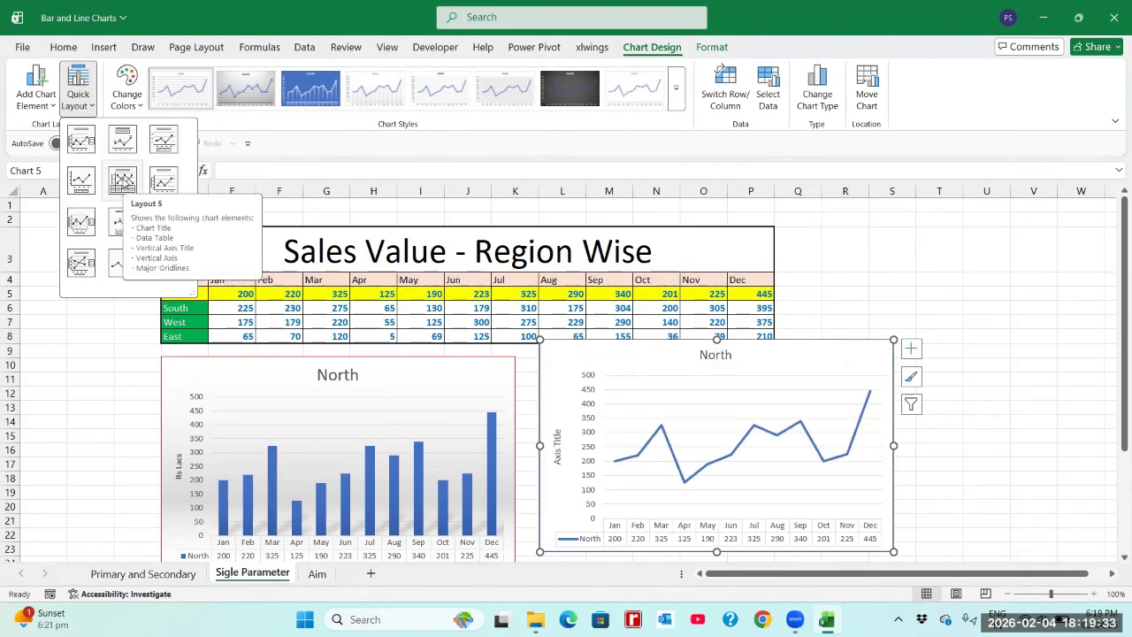
left_click(122, 182)
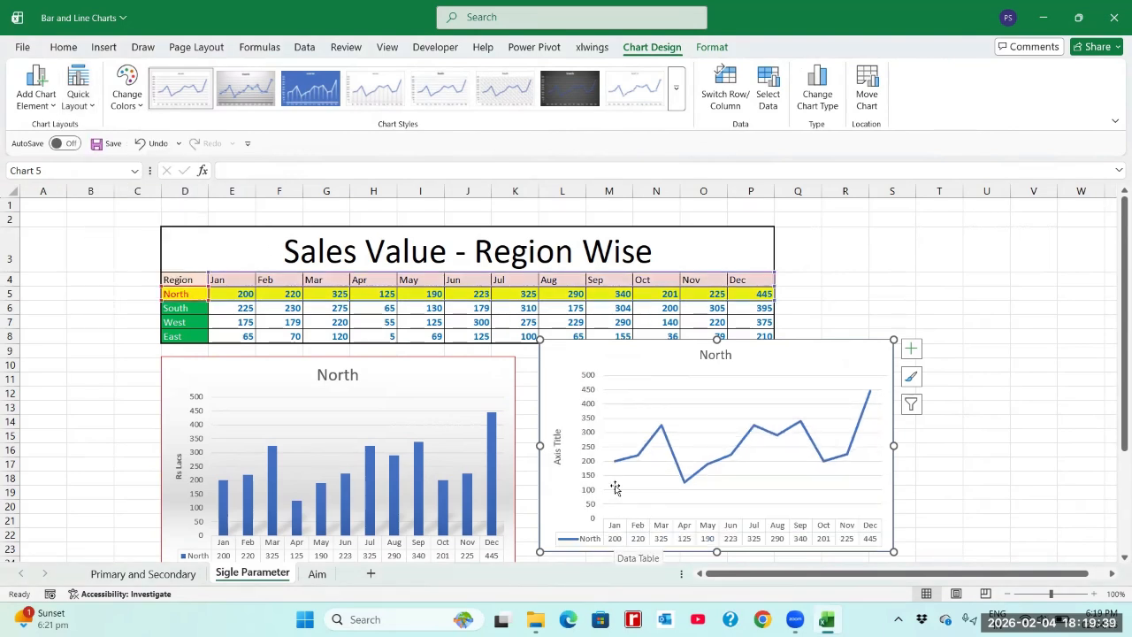
Step: Replace the line chart's vertical axis title with Rs Lacs
left_click(558, 448)
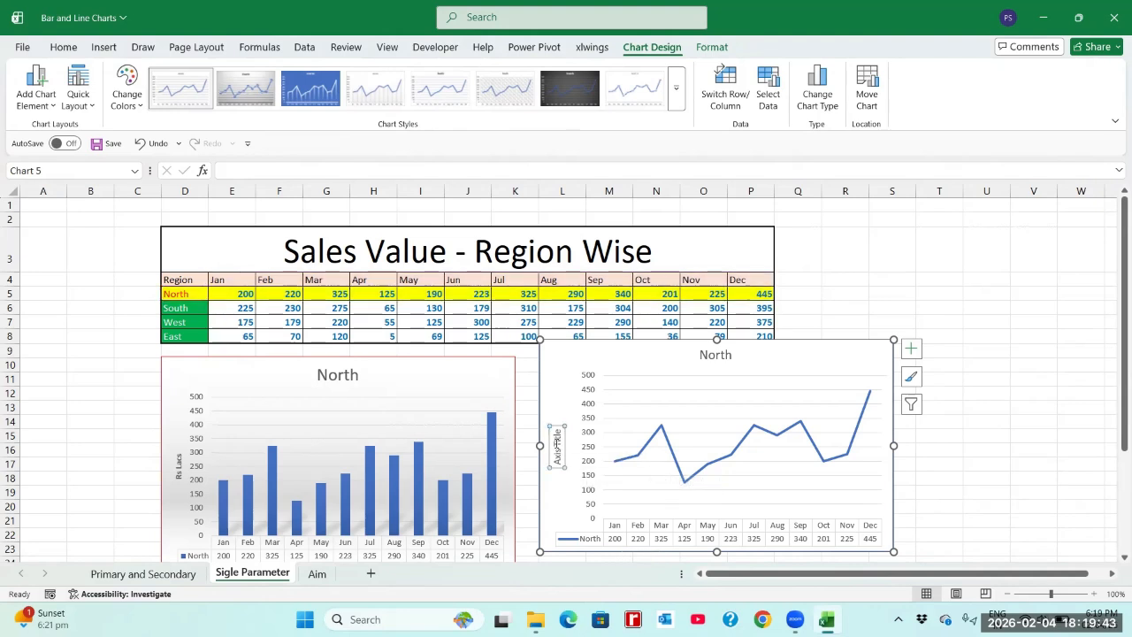
left_click(557, 442)
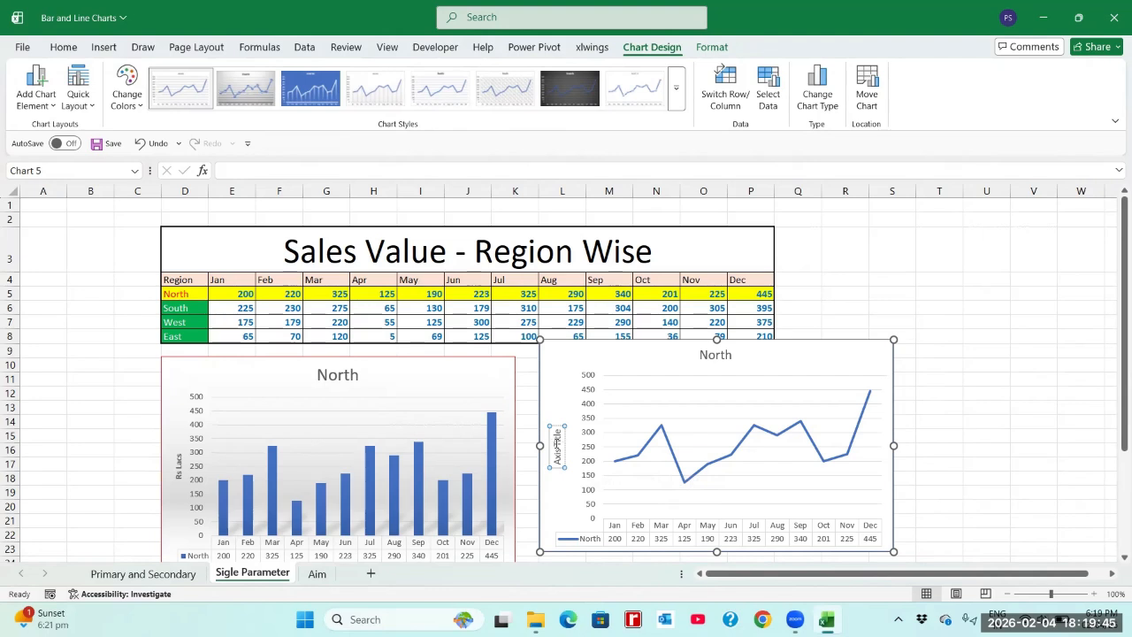
key("ctrl+a")
key("BackSpace")
type("Rs Lacs")
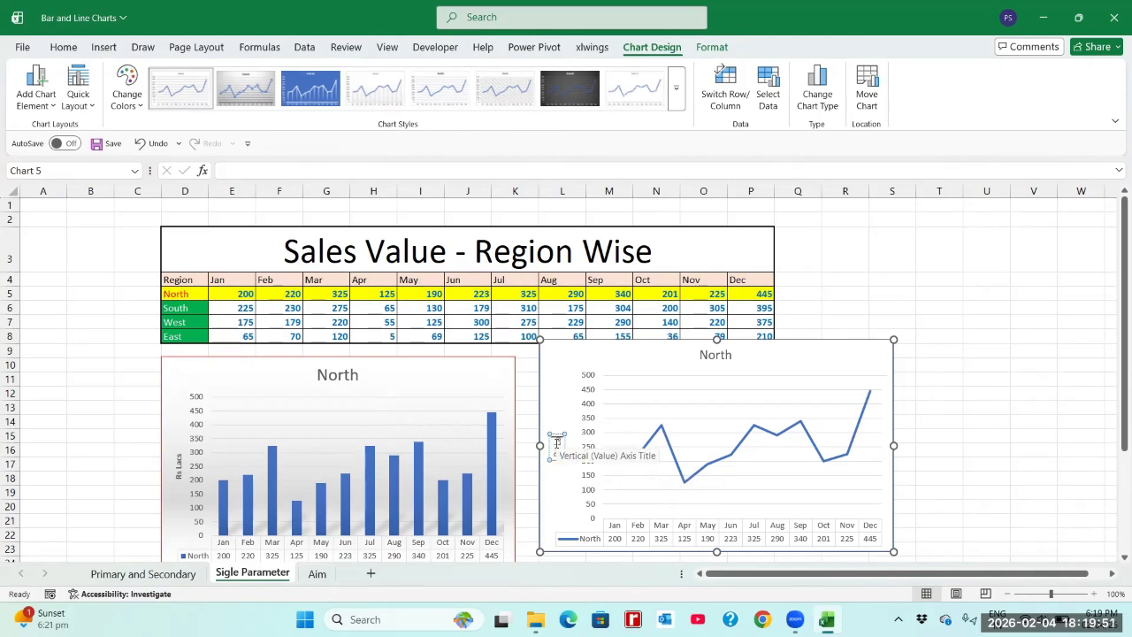
left_click(932, 493)
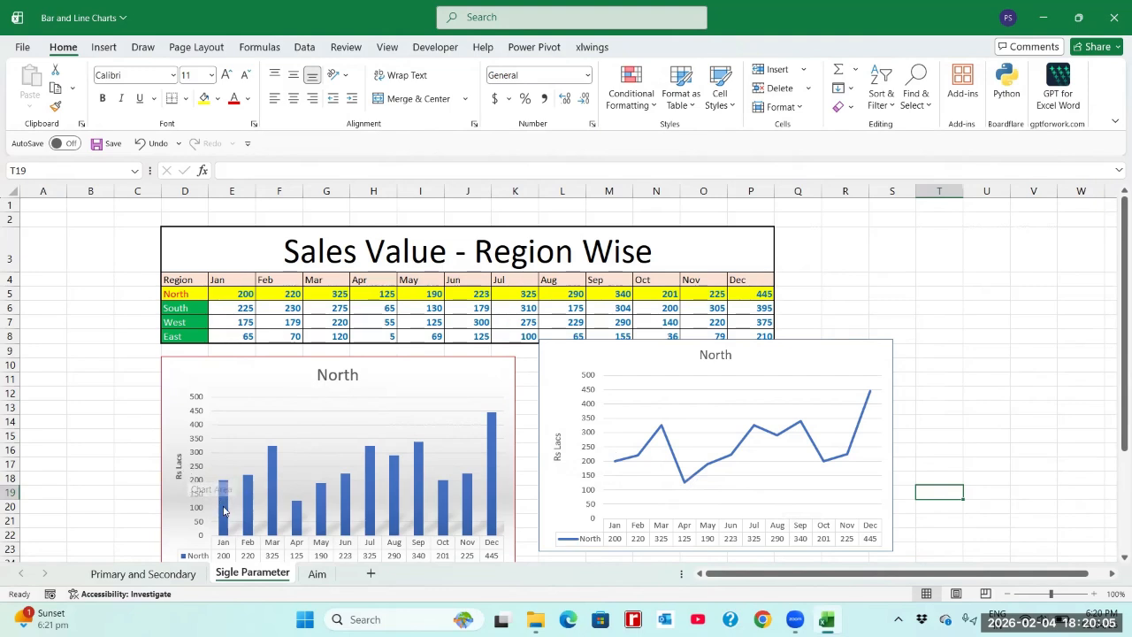
Step: On the Primary and Secondary sheet, move the North chart just below the table and shorten it to end around row 23
mouse_move(227, 521)
mouse_move(769, 437)
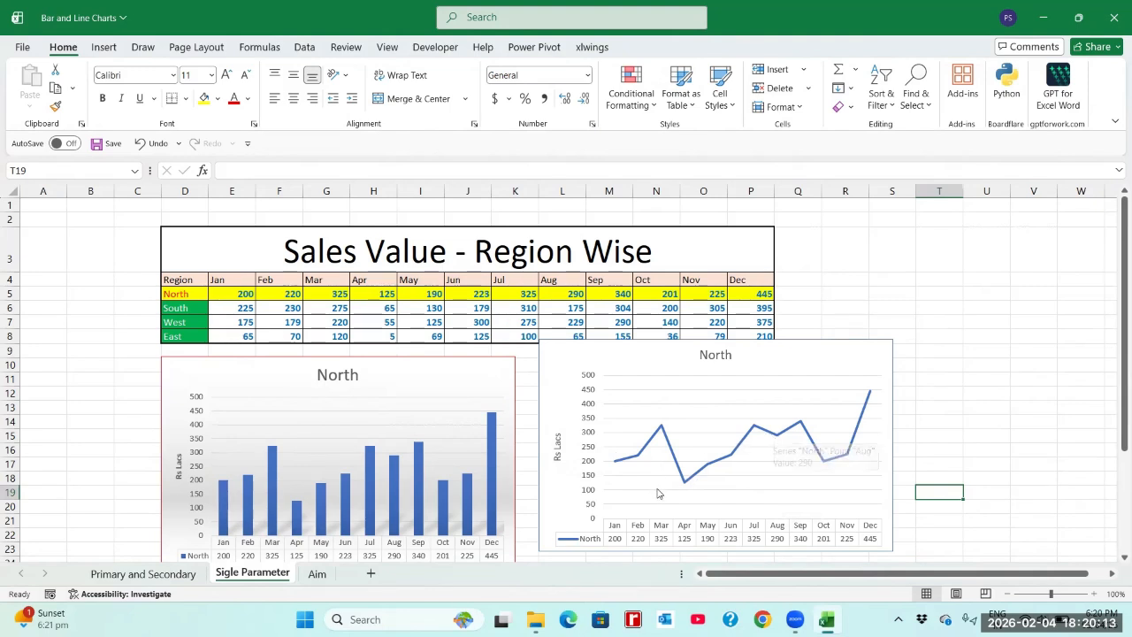
left_click(168, 574)
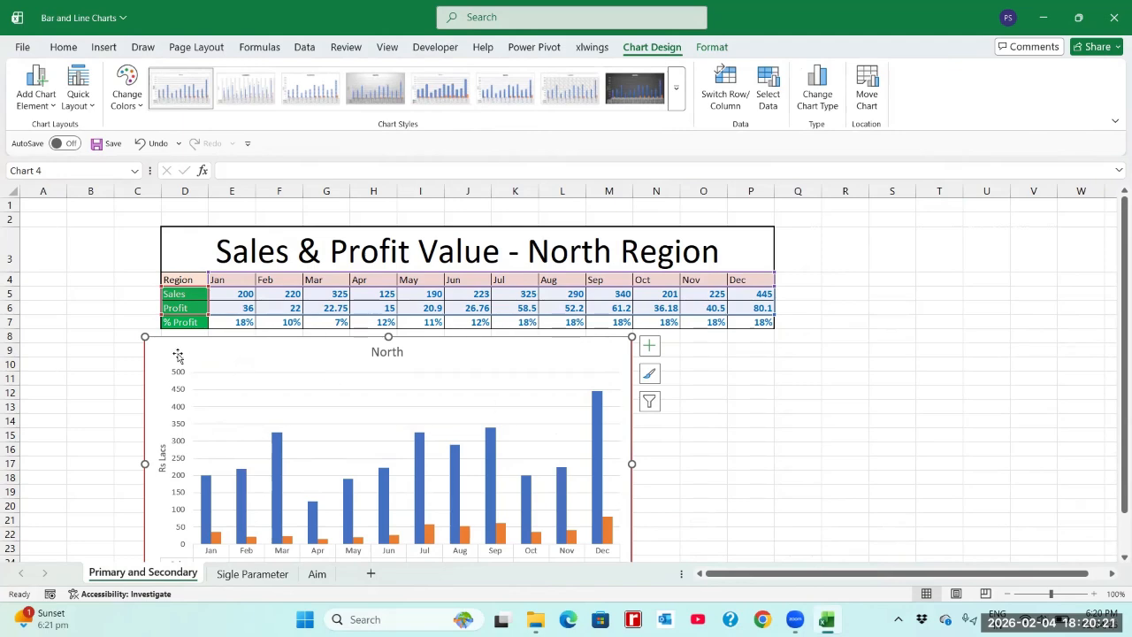
left_click_drag(172, 354, 107, 348)
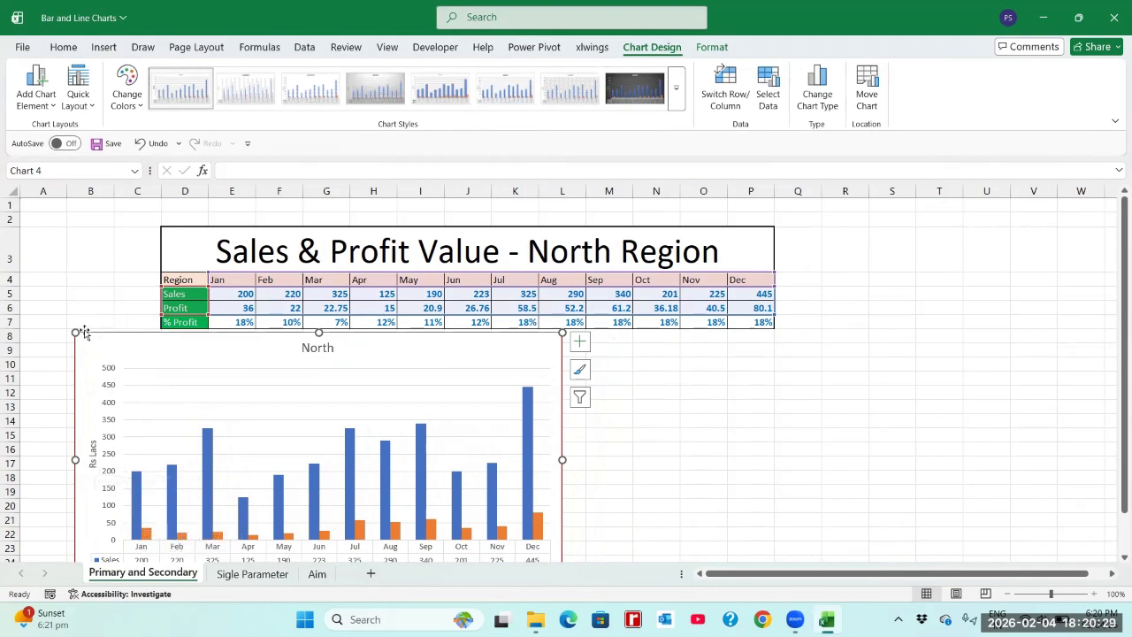
left_click_drag(318, 331, 260, 350)
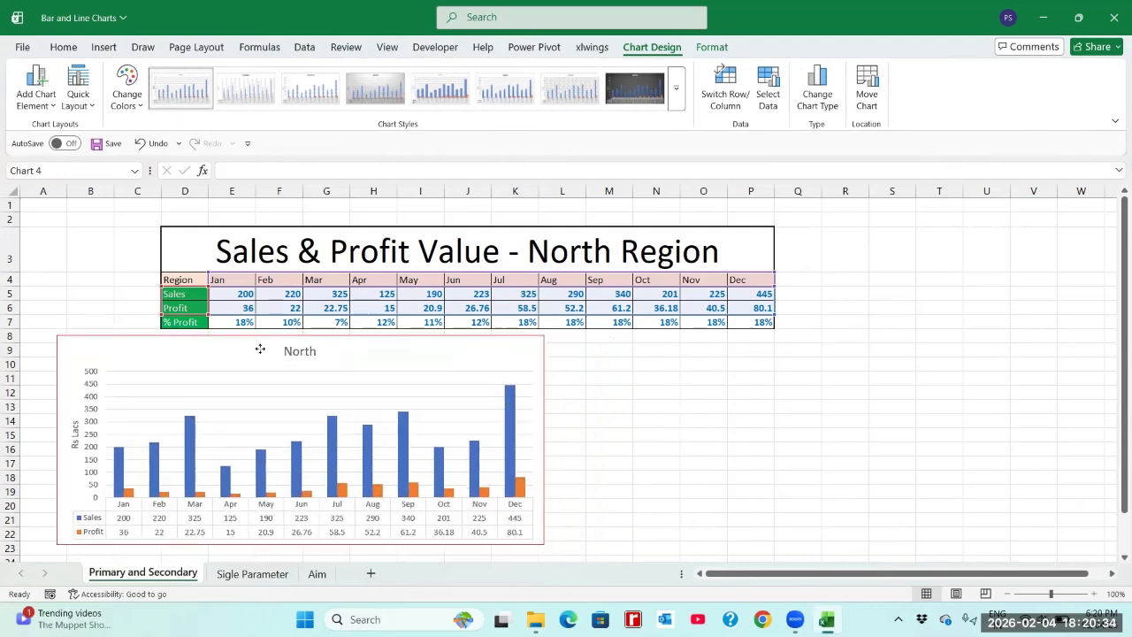
Step: Examine how the % Profit row is calculated from Sales and Profit, comparing the January, February and March cells
left_click(202, 321)
left_click(238, 322)
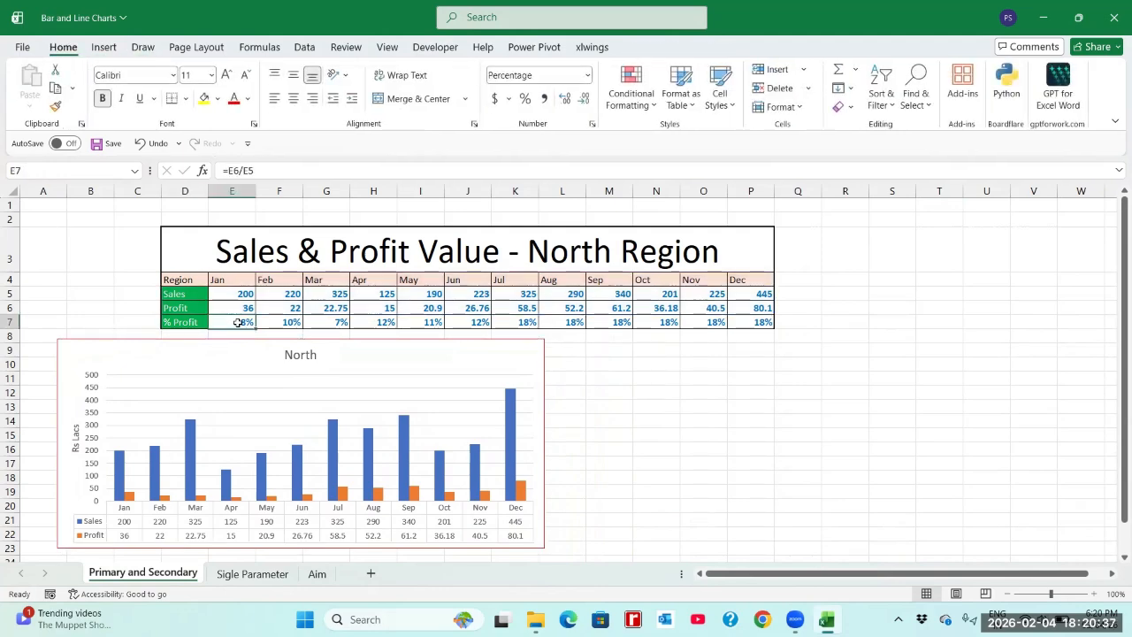
left_click(279, 321)
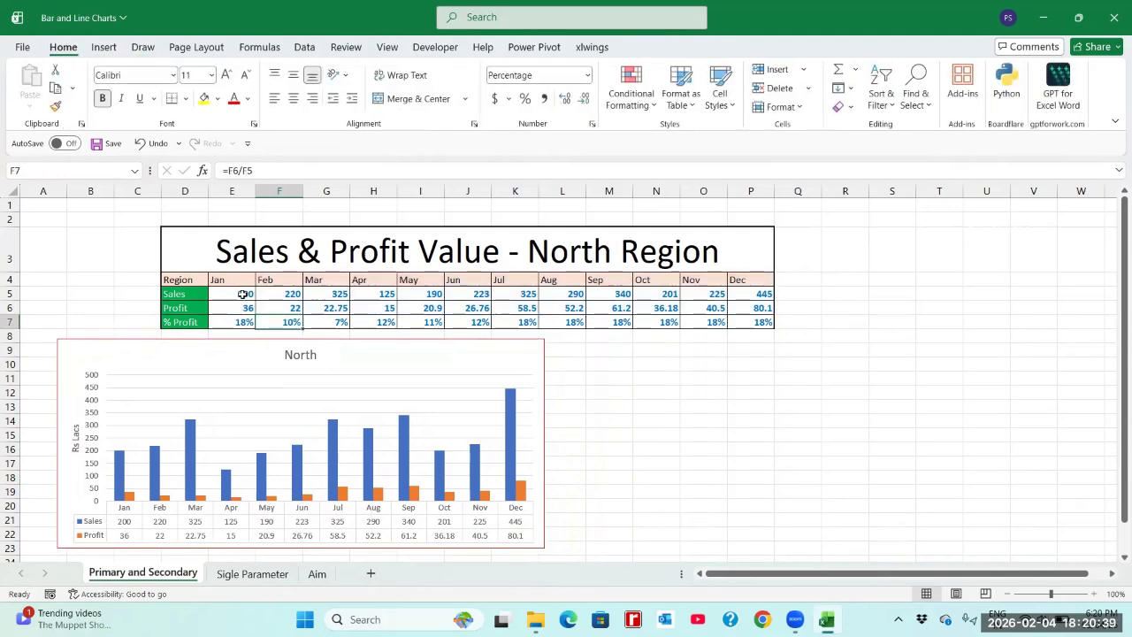
left_click(242, 293)
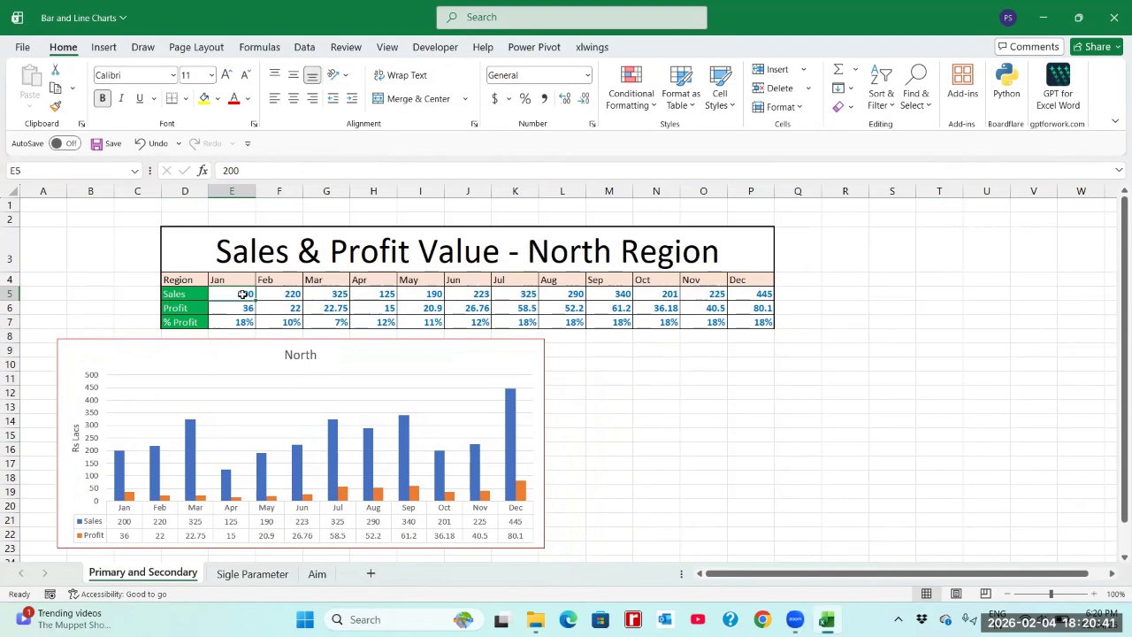
left_click_drag(243, 293, 244, 306)
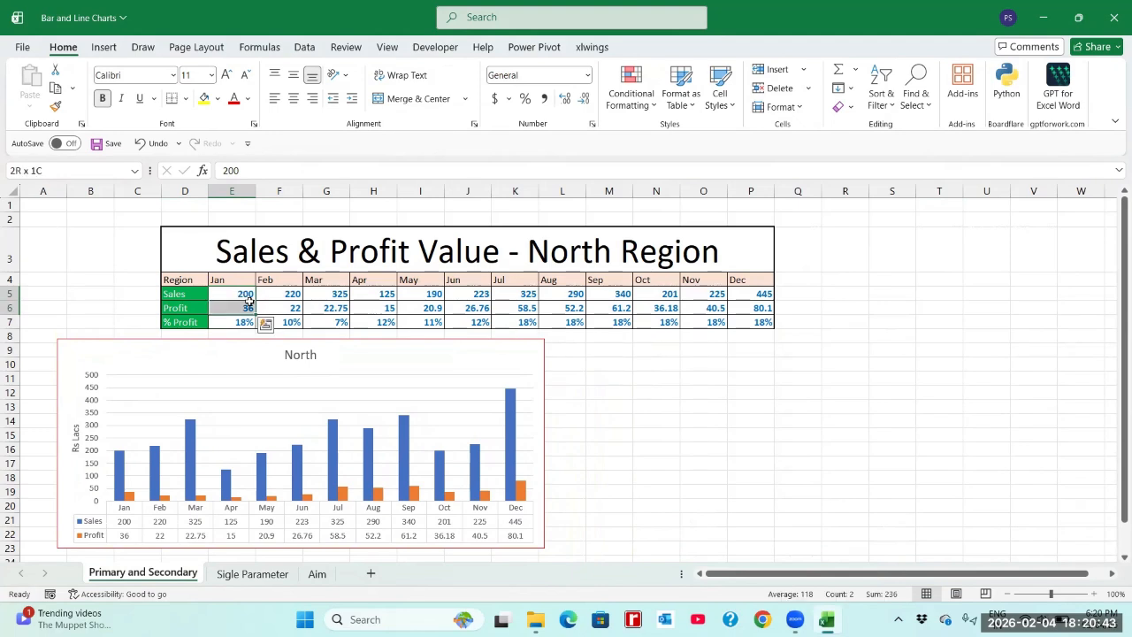
left_click(245, 295)
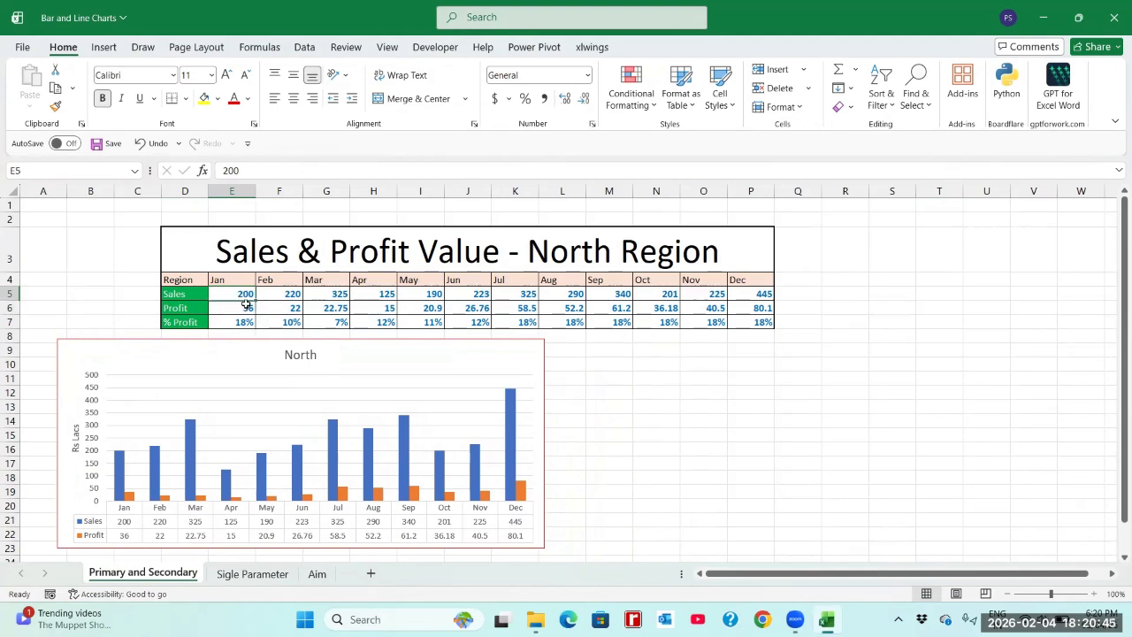
left_click(248, 306)
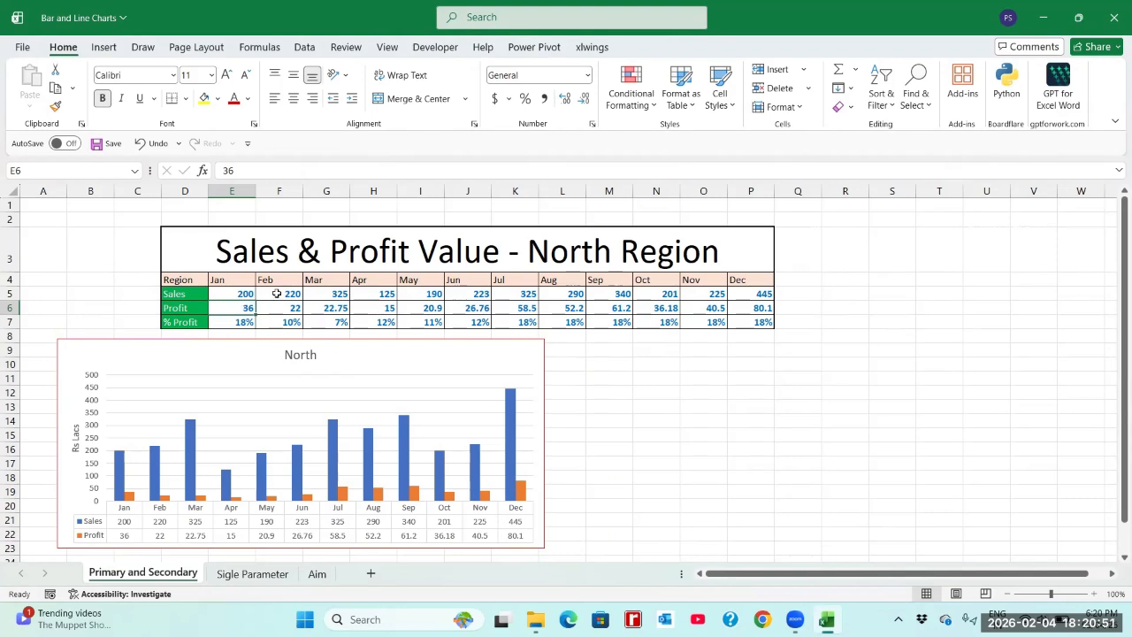
left_click(283, 295)
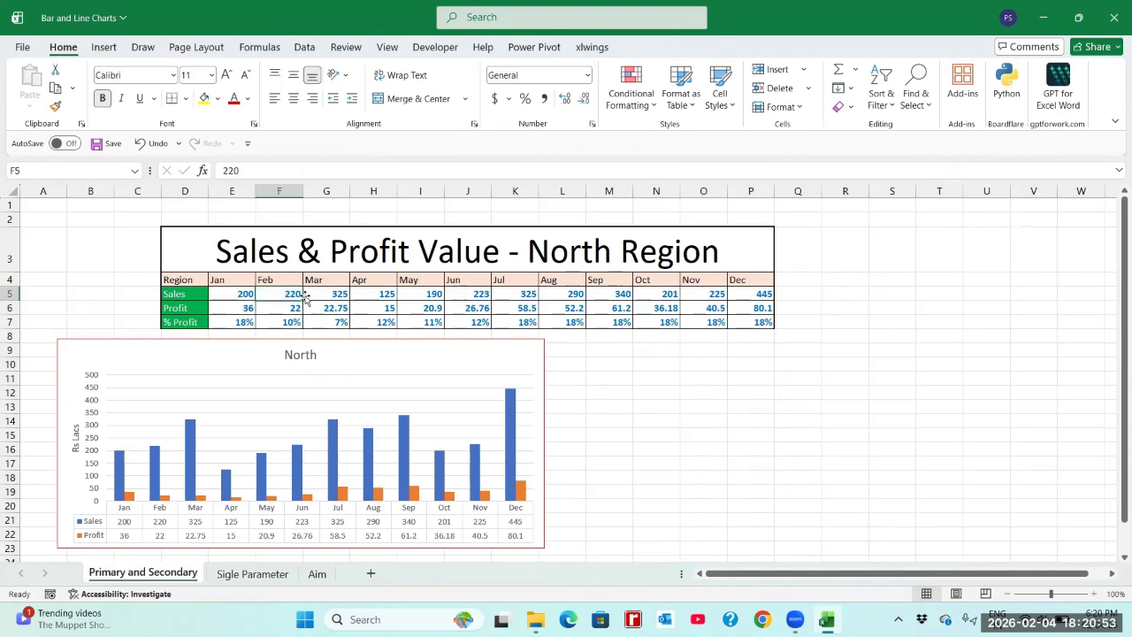
left_click(292, 308)
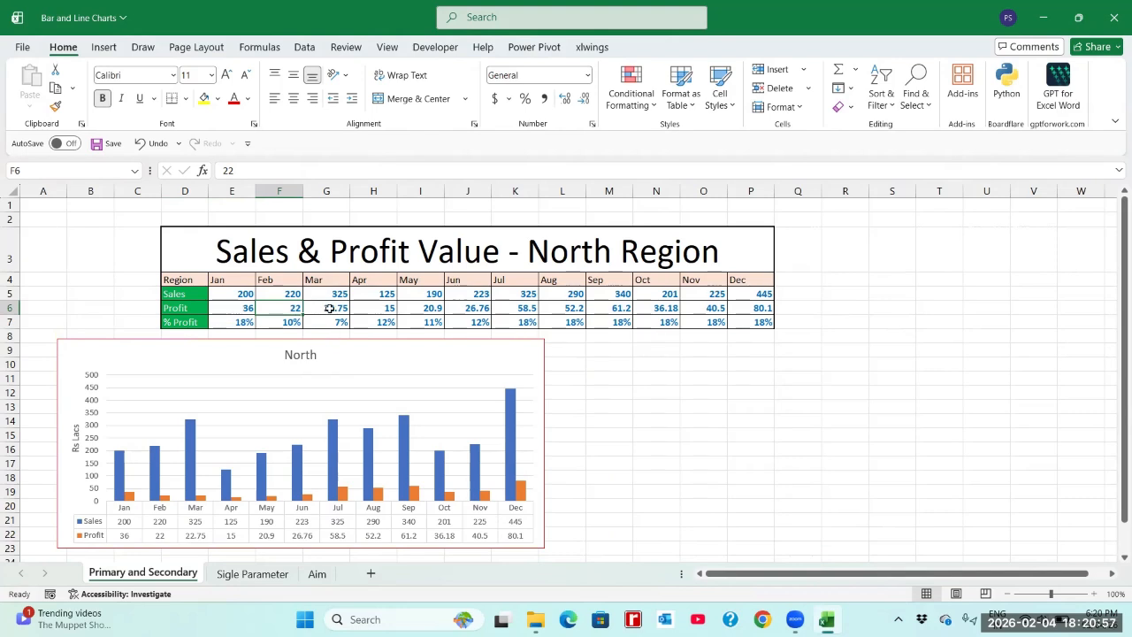
left_click(284, 322)
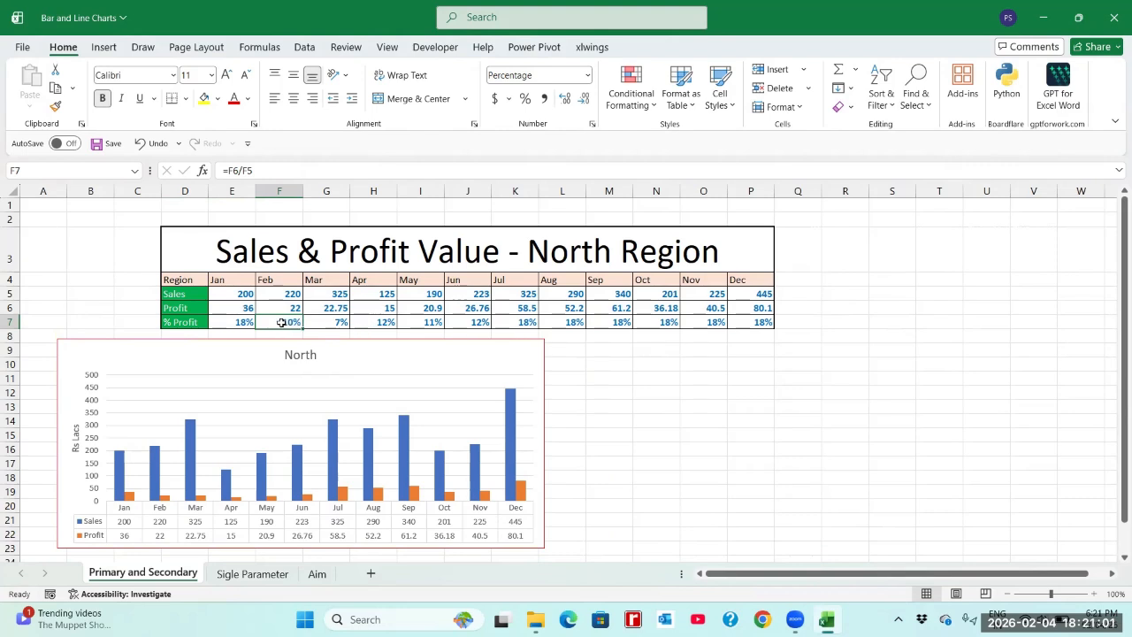
left_click(244, 321)
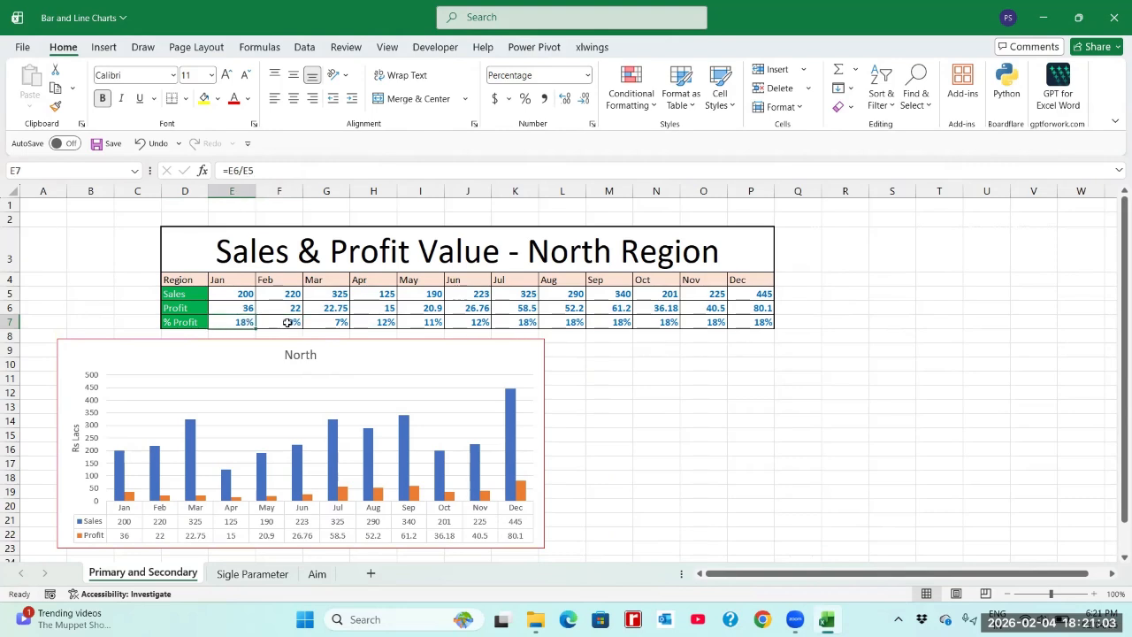
left_click(340, 321)
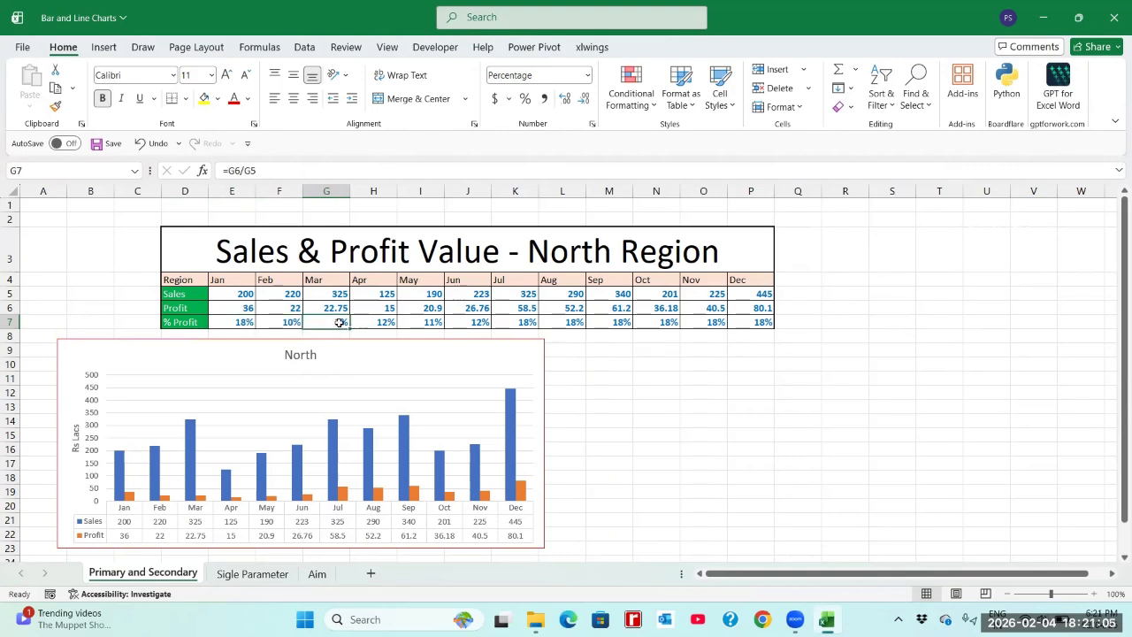
left_click(247, 294)
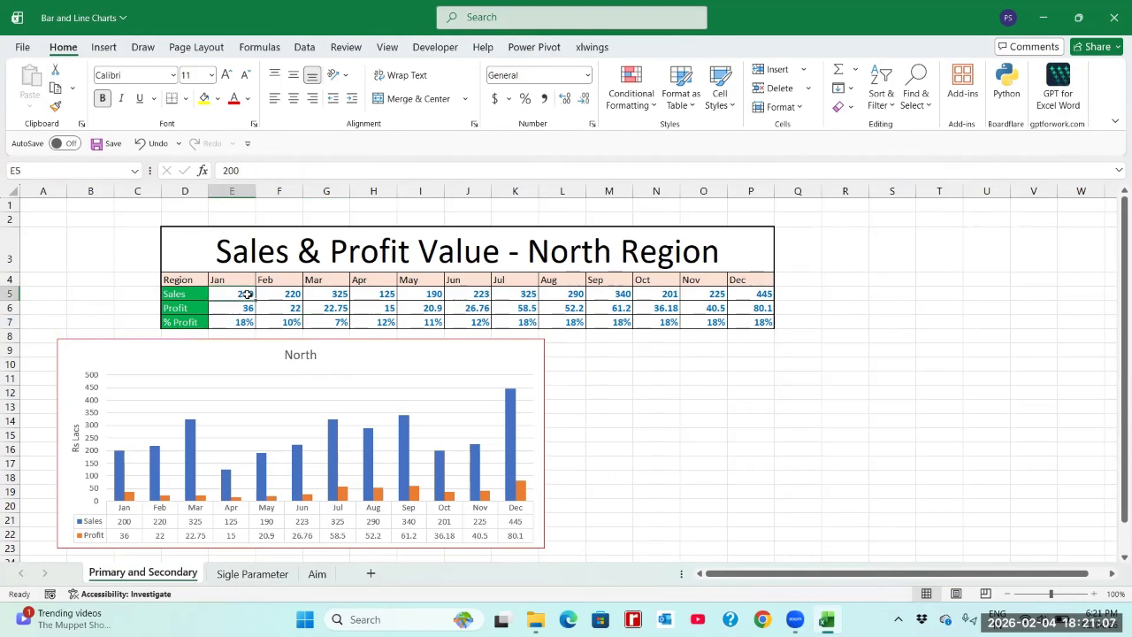
left_click_drag(248, 294, 243, 306)
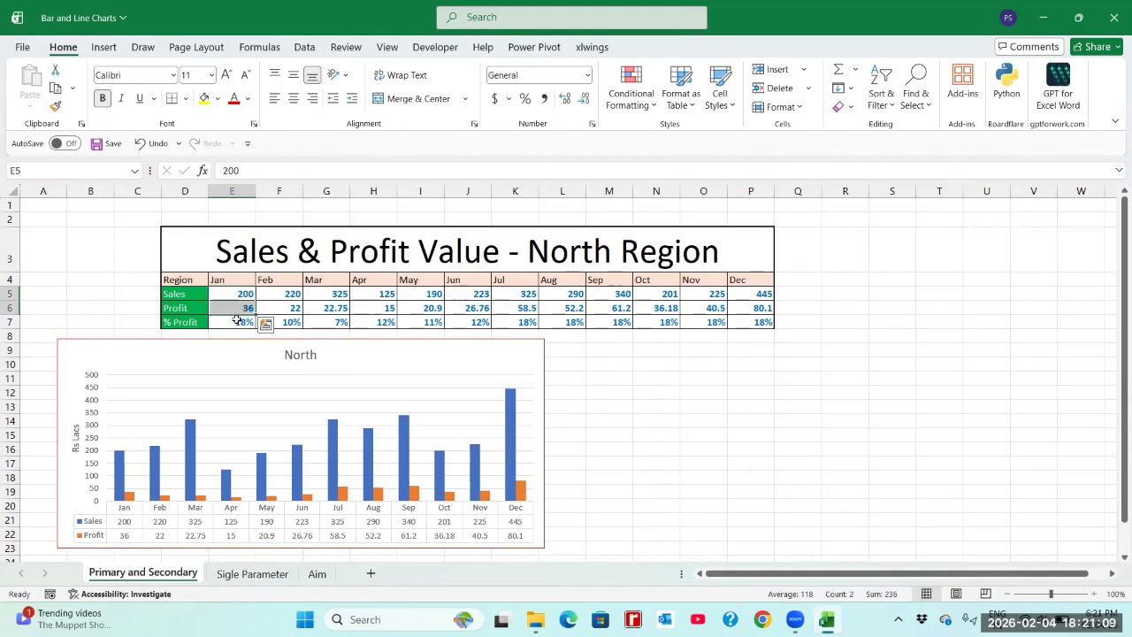
left_click(238, 320)
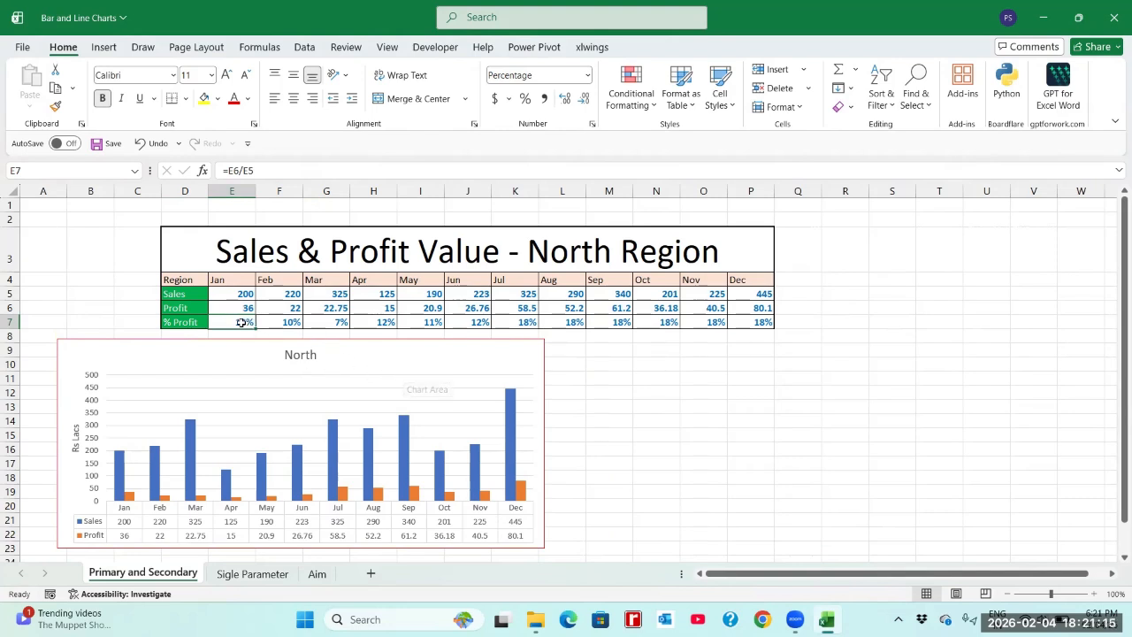
left_click(275, 321)
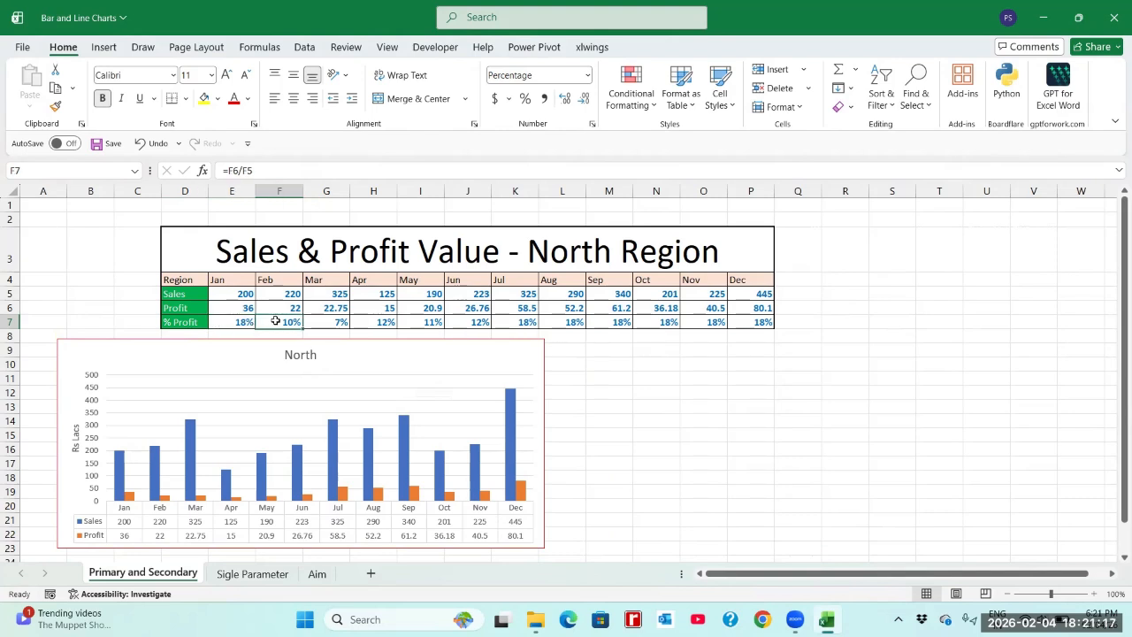
left_click(226, 320)
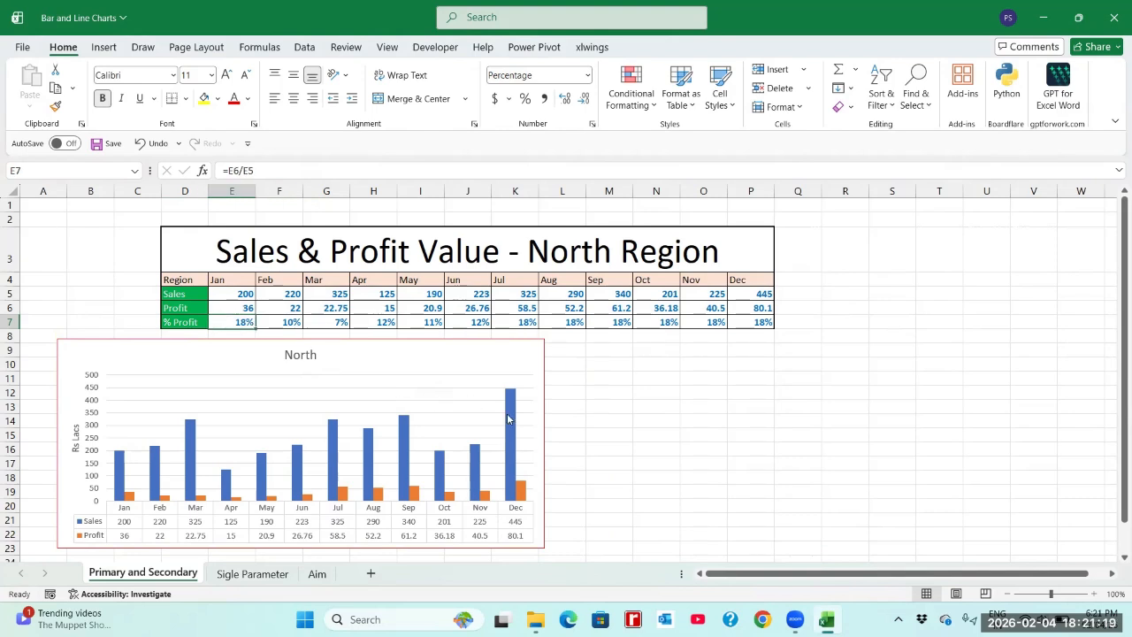
Step: Change the North sales and profit column chart to the basic Line chart type
left_click(377, 362)
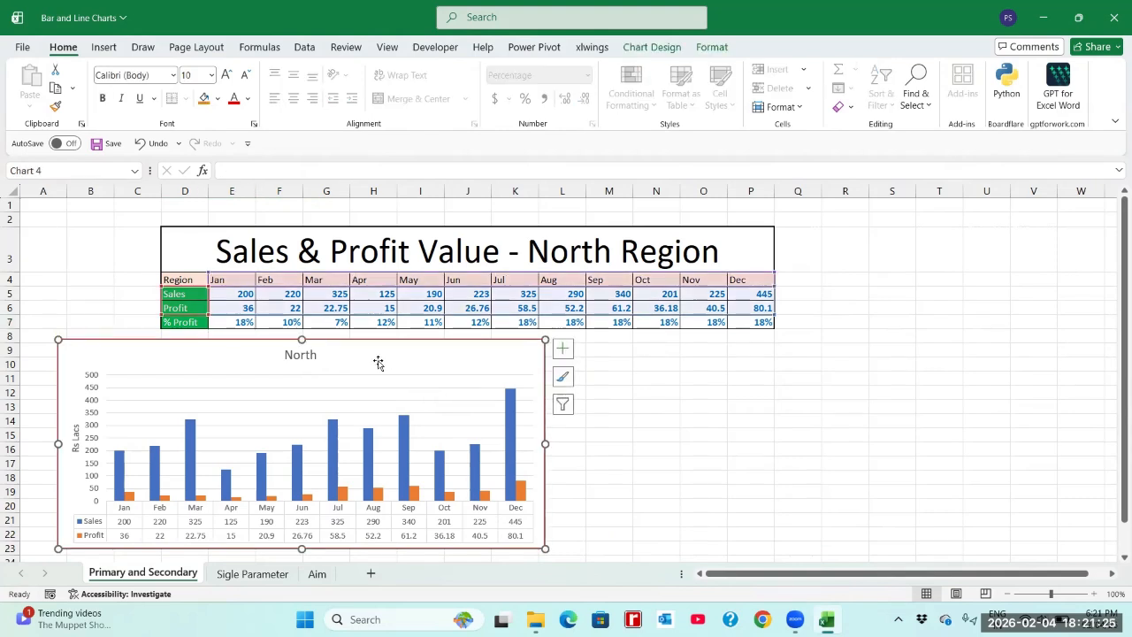
right_click(378, 363)
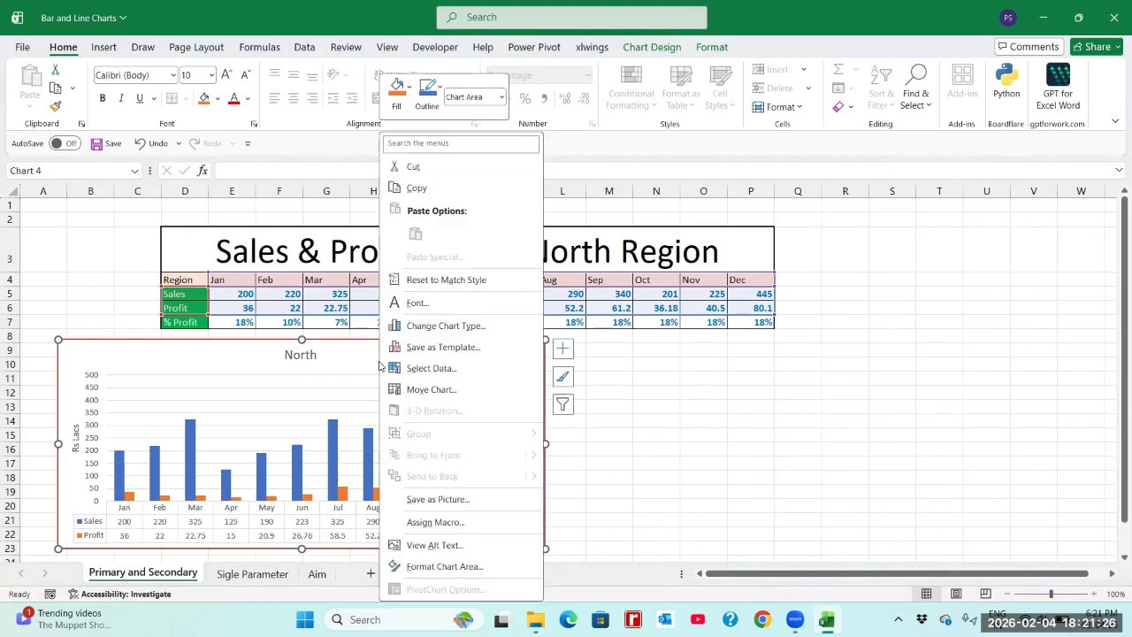
left_click(447, 334)
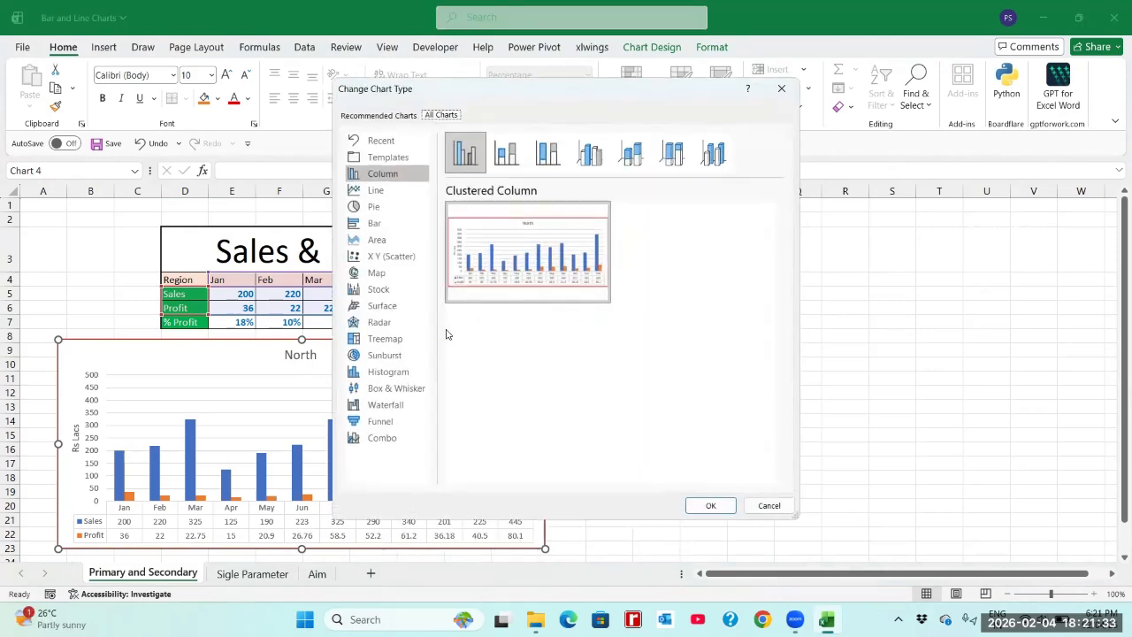
mouse_move(549, 256)
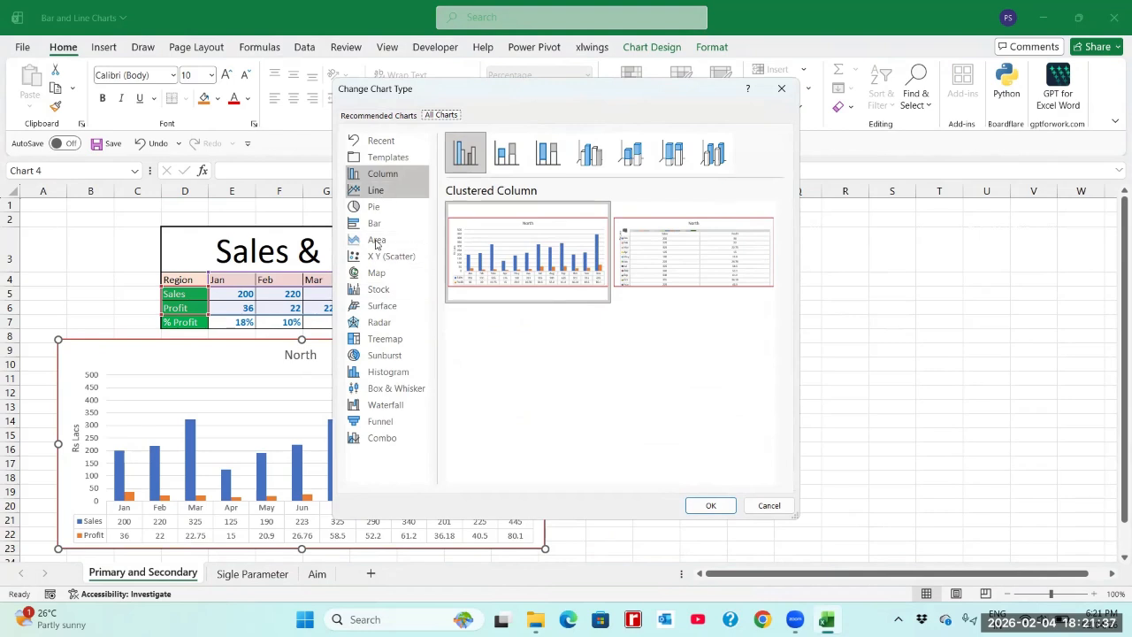
left_click(370, 195)
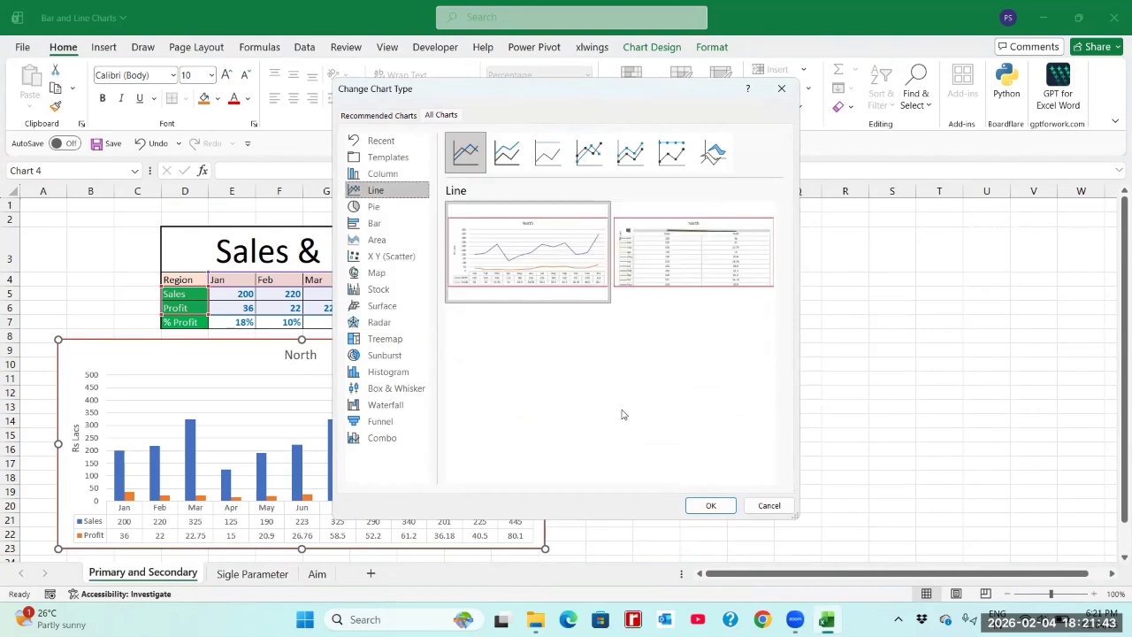
left_click(709, 506)
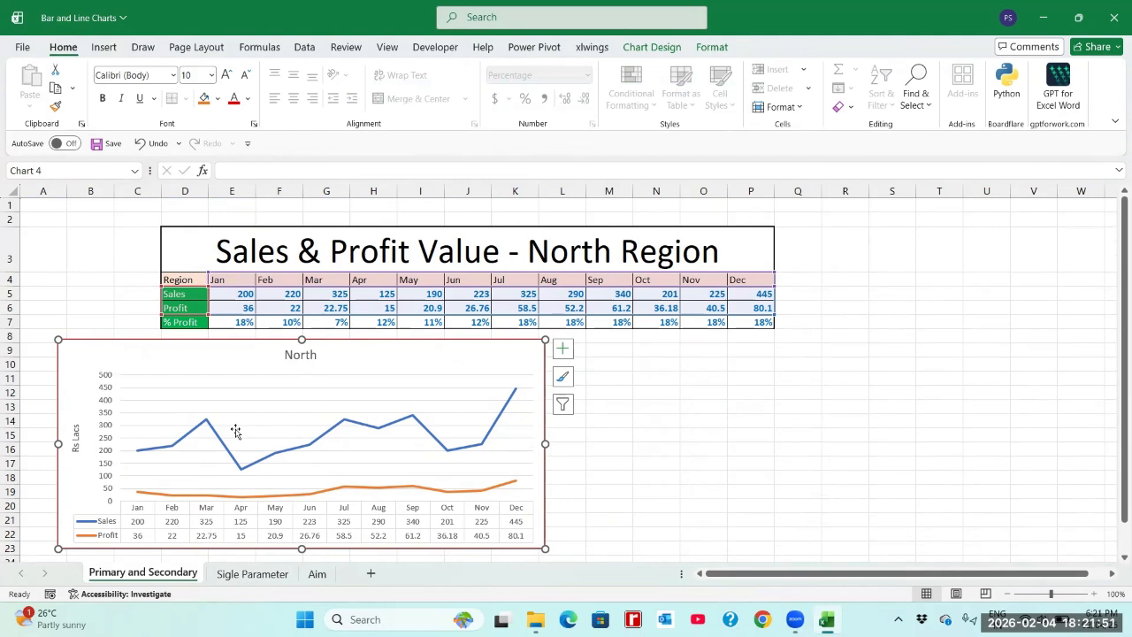
Step: Add a % Profit series to the North chart's data source, taking its name from D7 and its values from E7:P7
mouse_move(156, 453)
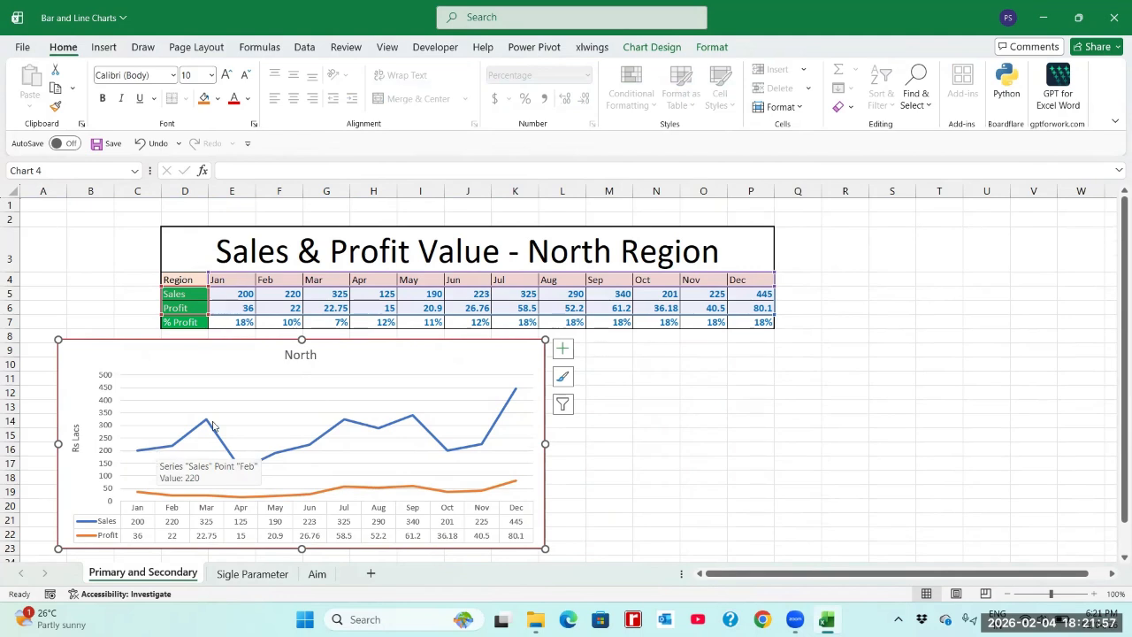
right_click(372, 366)
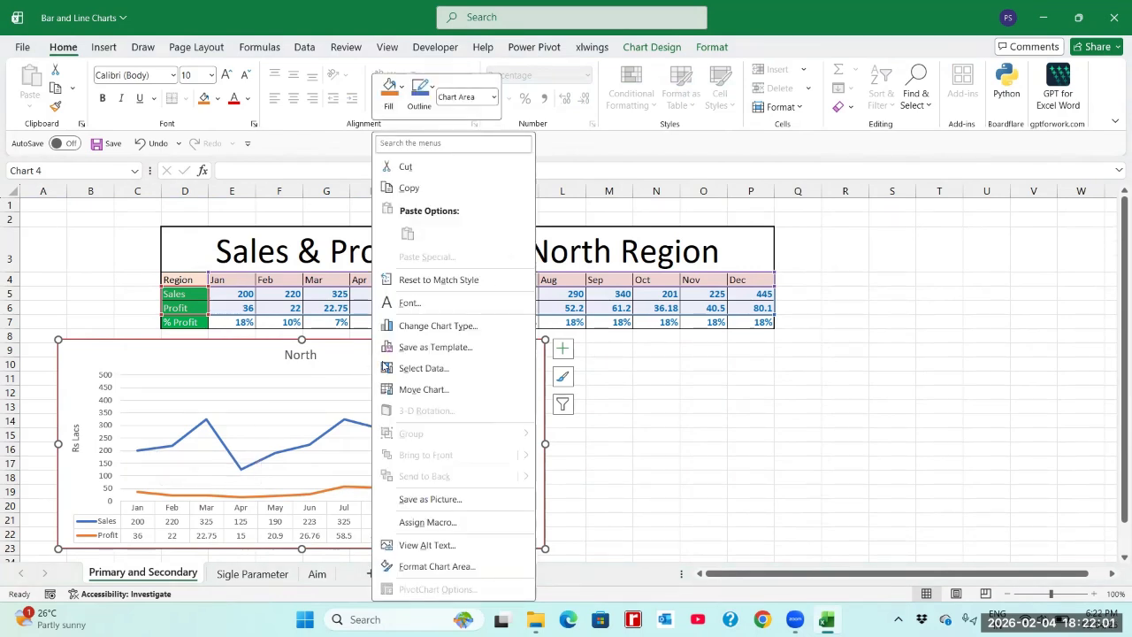
left_click(419, 369)
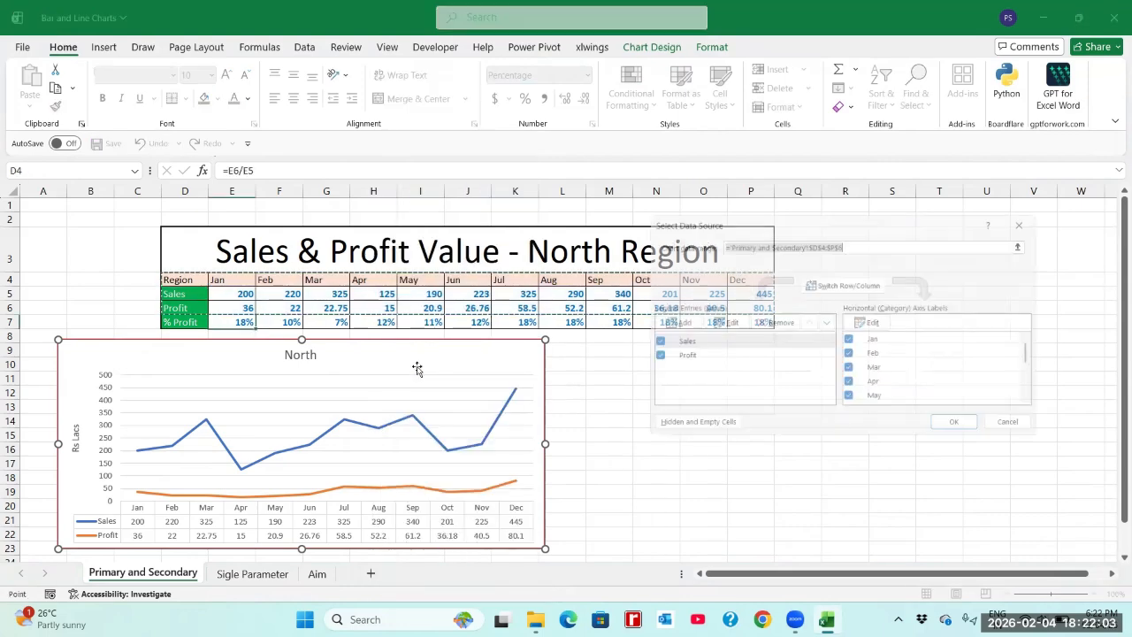
left_click(667, 325)
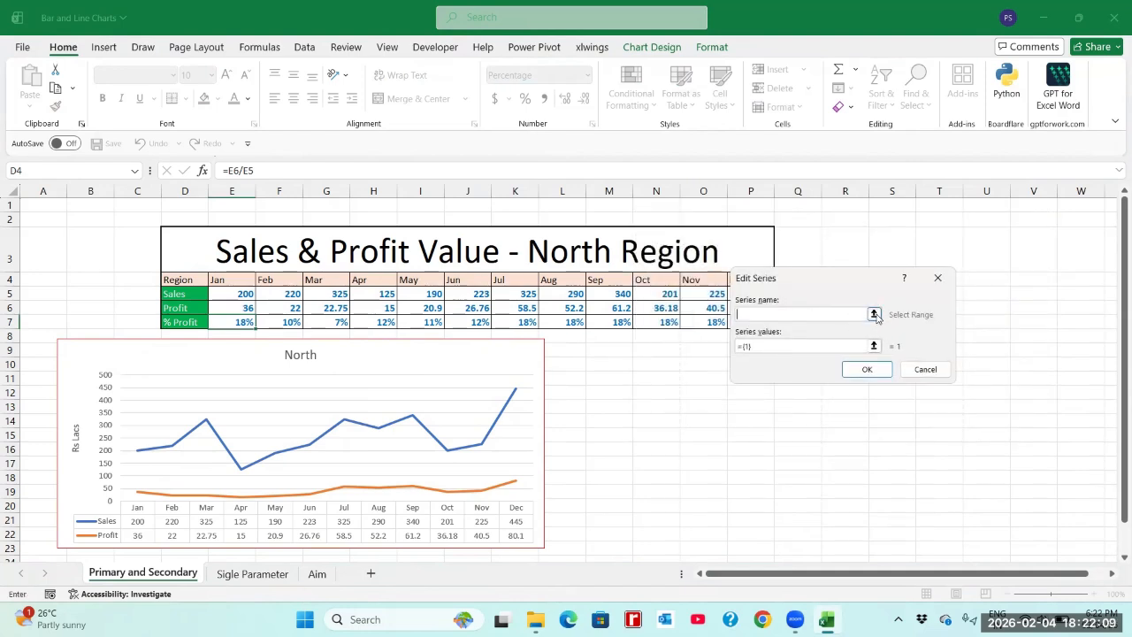
left_click(185, 321)
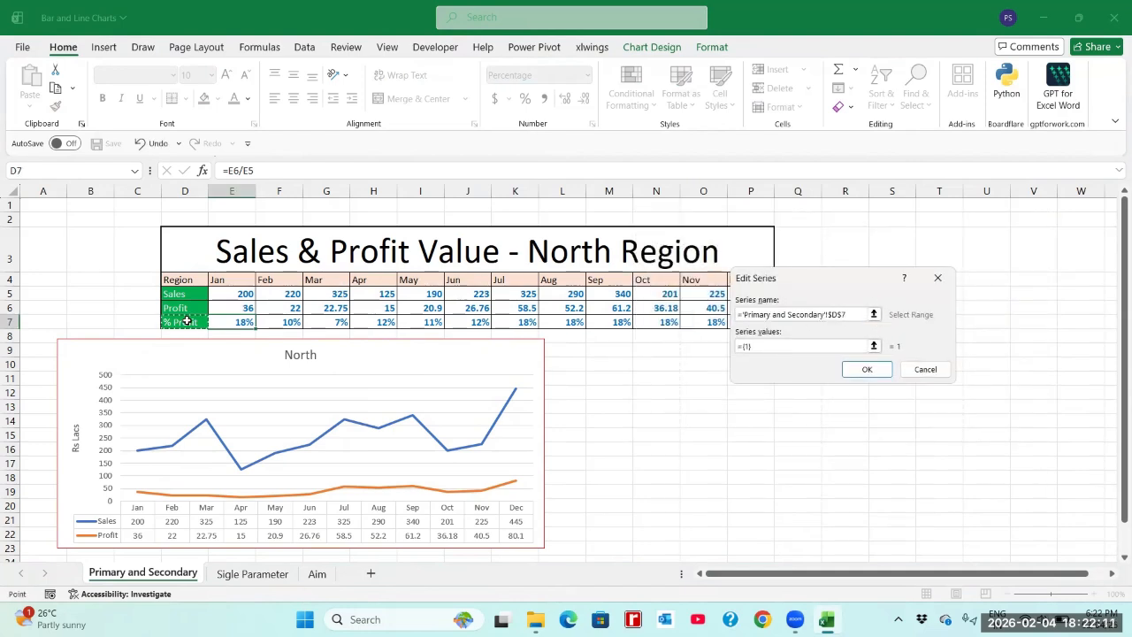
left_click(874, 345)
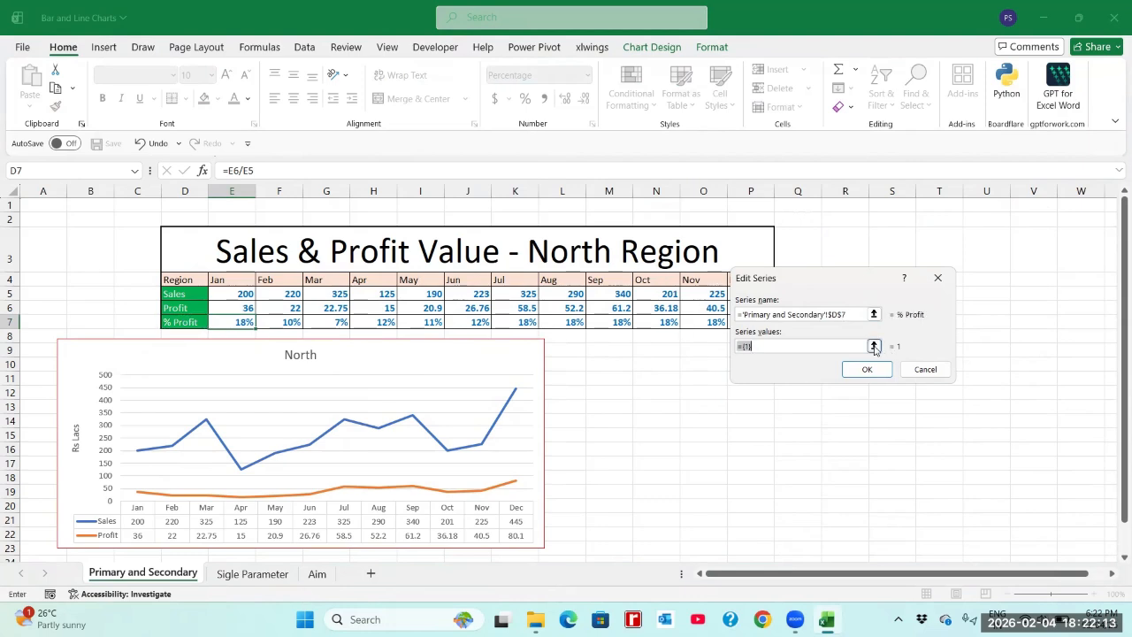
left_click(248, 323)
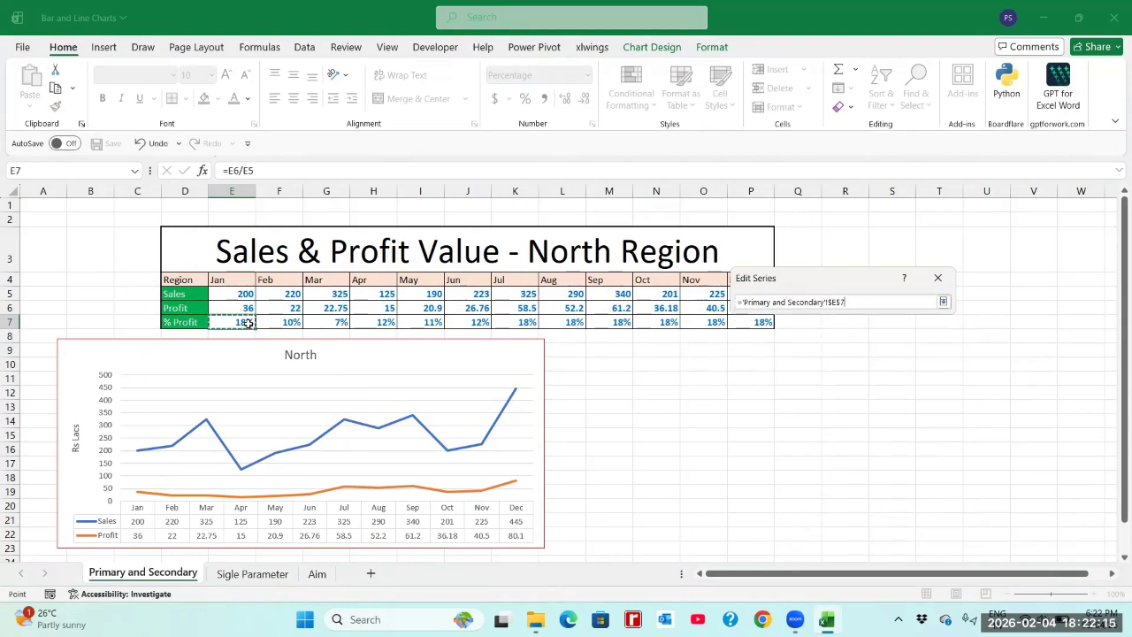
left_click_drag(248, 323, 343, 322)
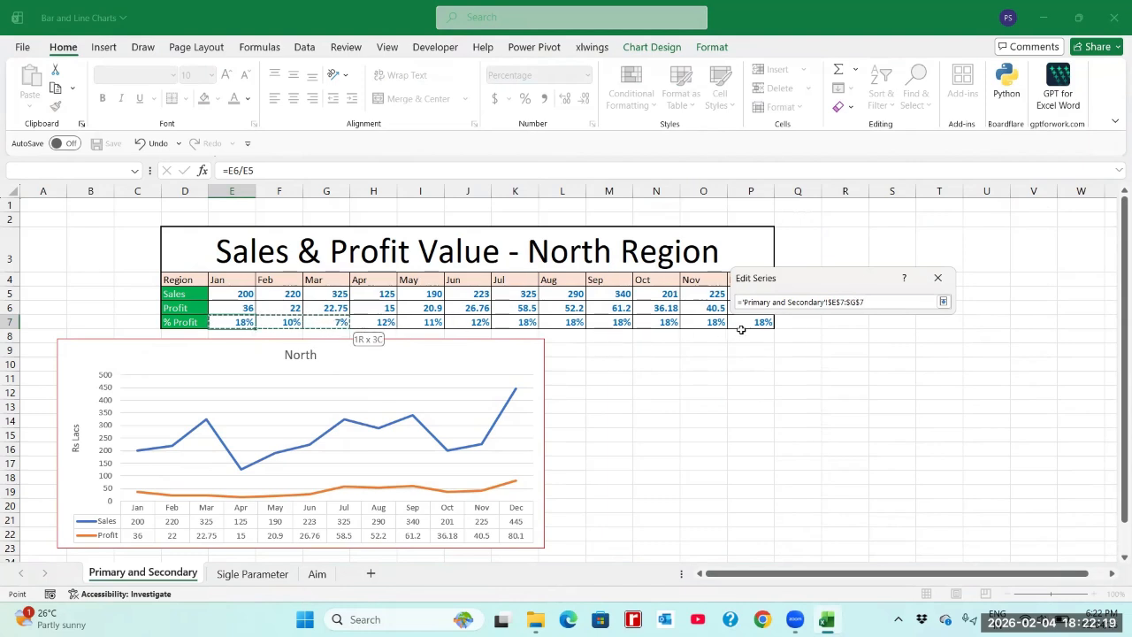
left_click_drag(741, 329, 758, 322)
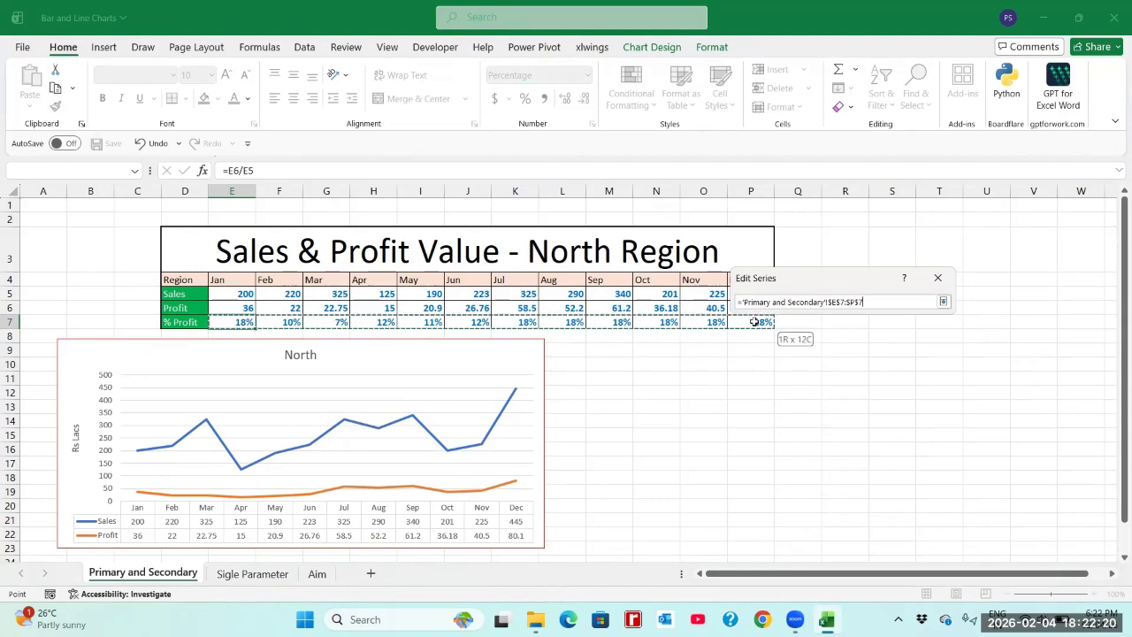
left_click(945, 302)
left_click(862, 369)
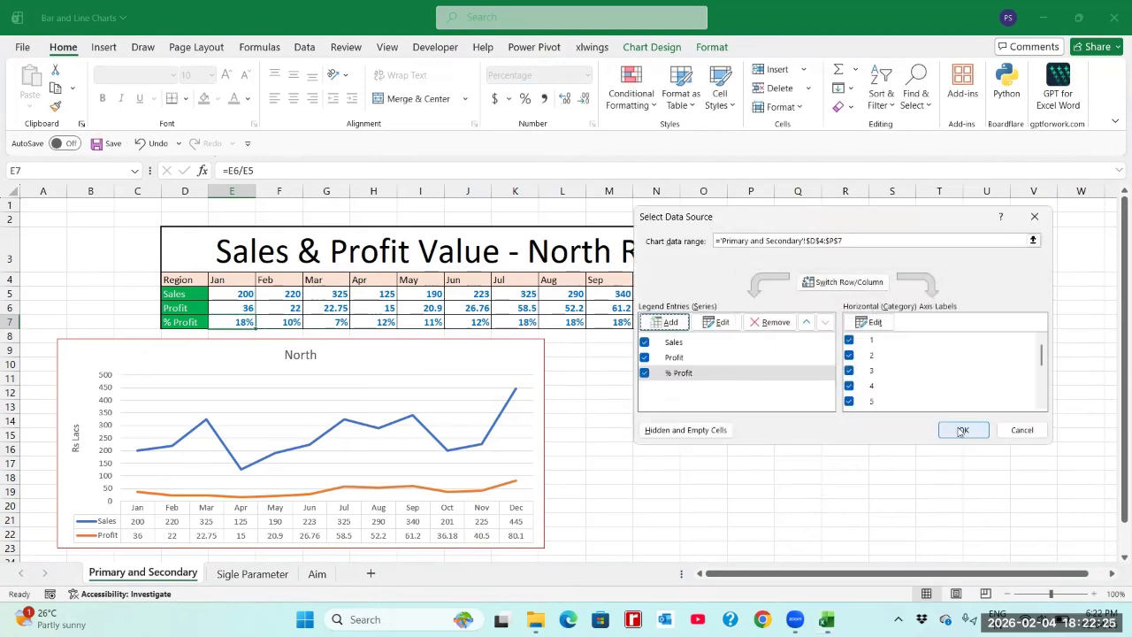
left_click(962, 430)
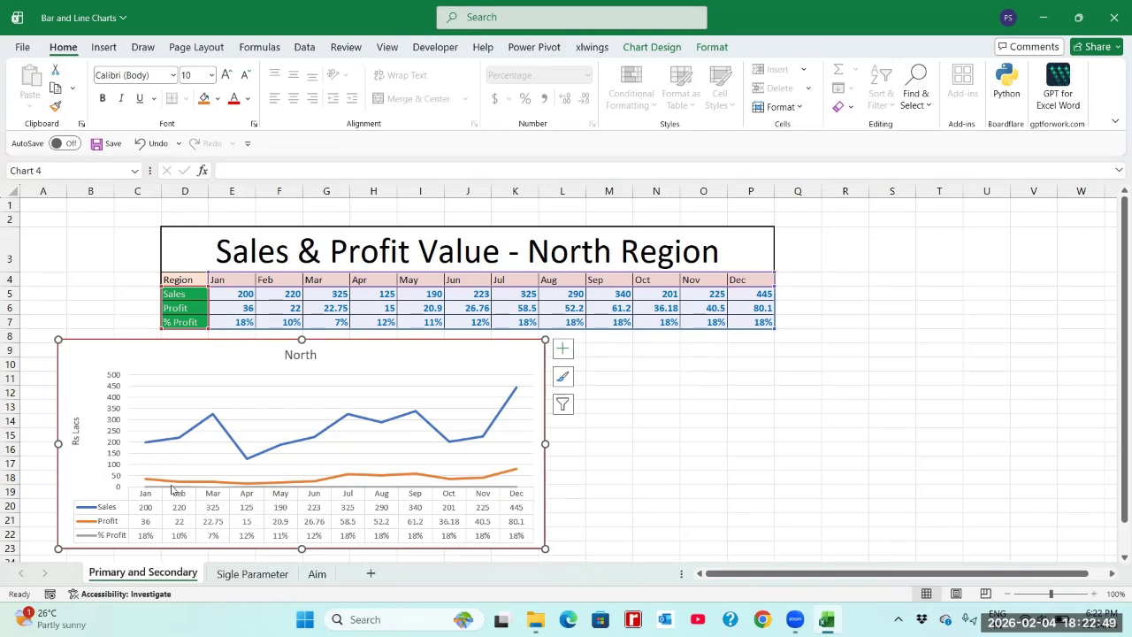
Step: Try plotting the Sales series on the secondary axis, and undo that change
left_click(175, 441)
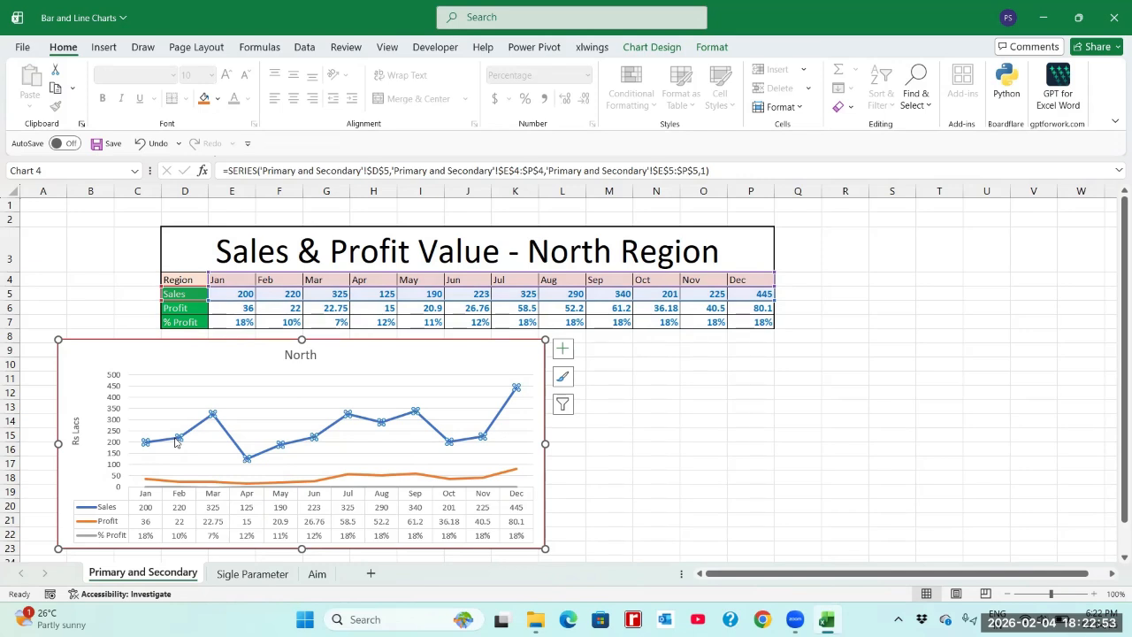
right_click(175, 442)
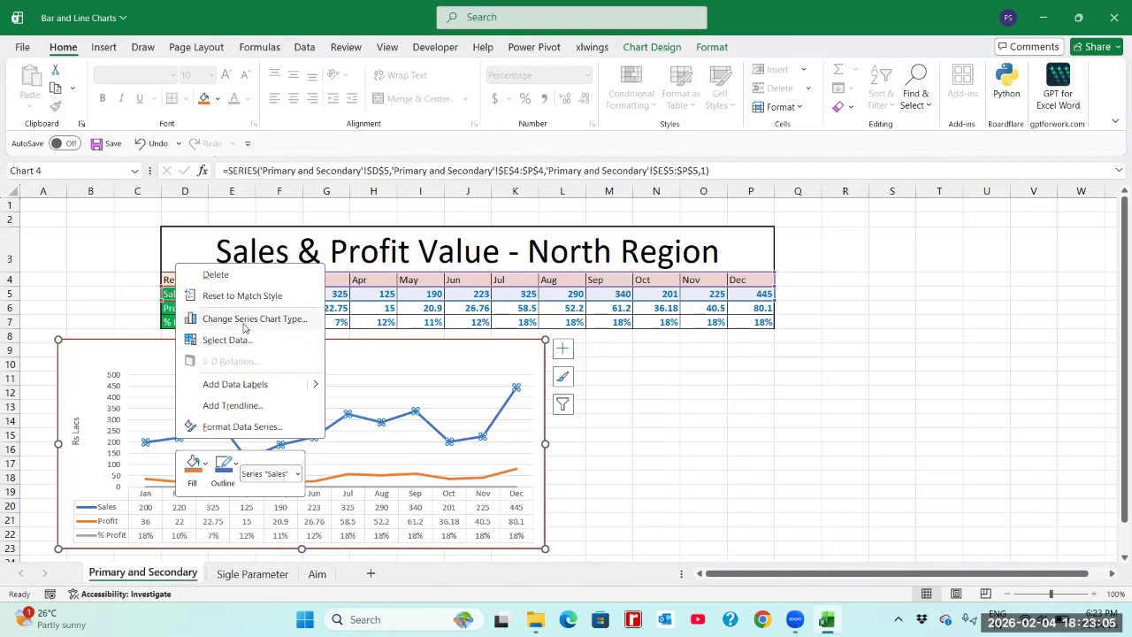
left_click(240, 427)
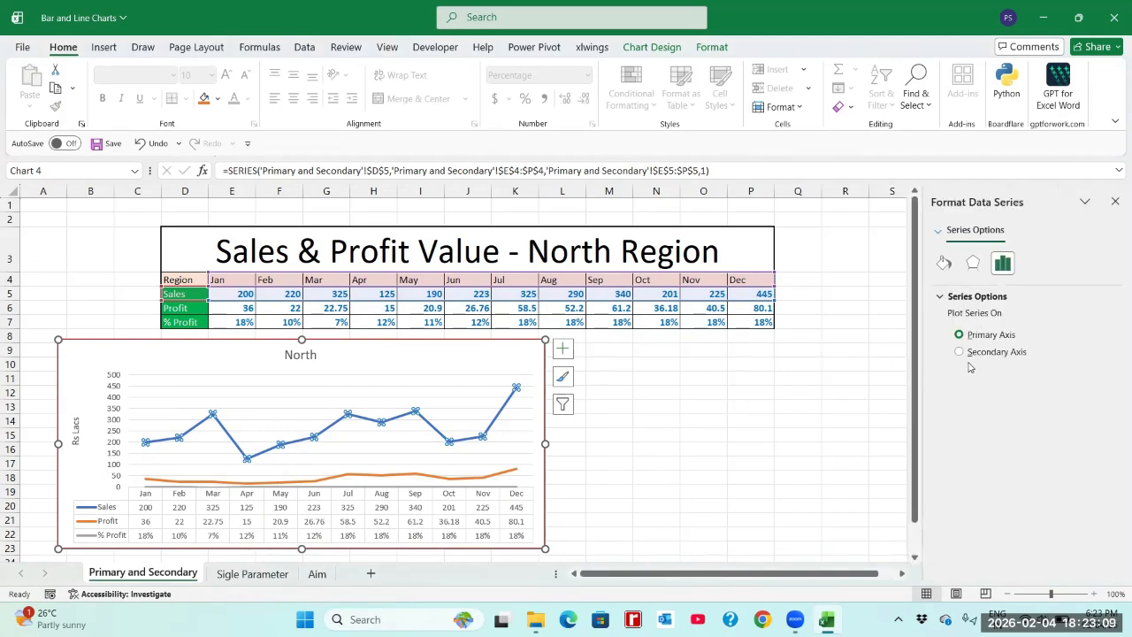
left_click(959, 352)
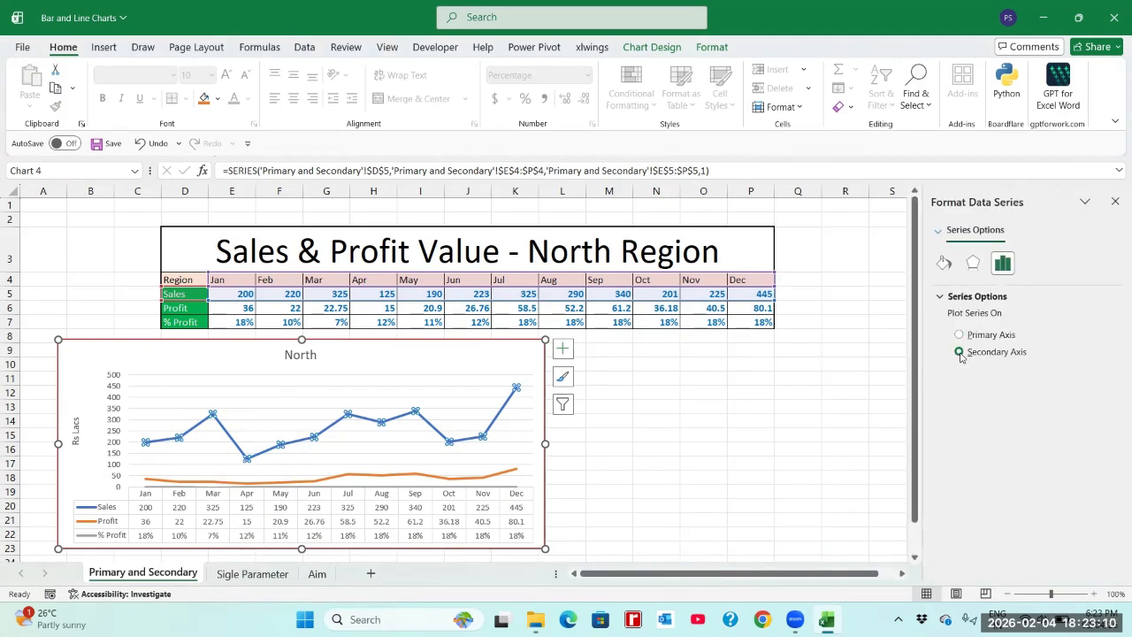
left_click(626, 511)
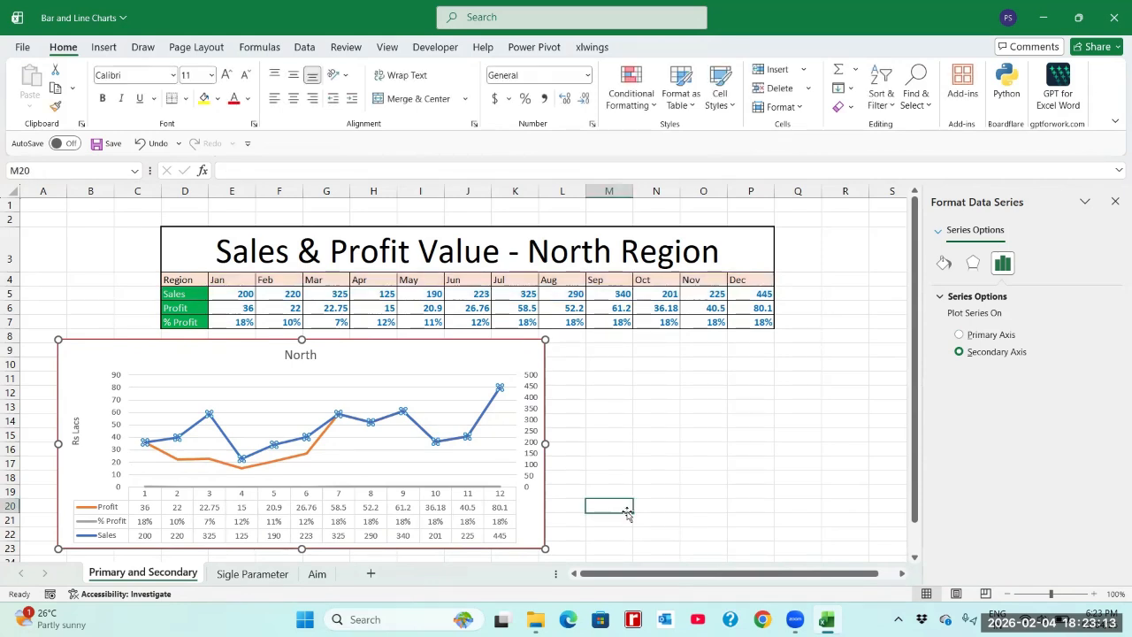
left_click(528, 466)
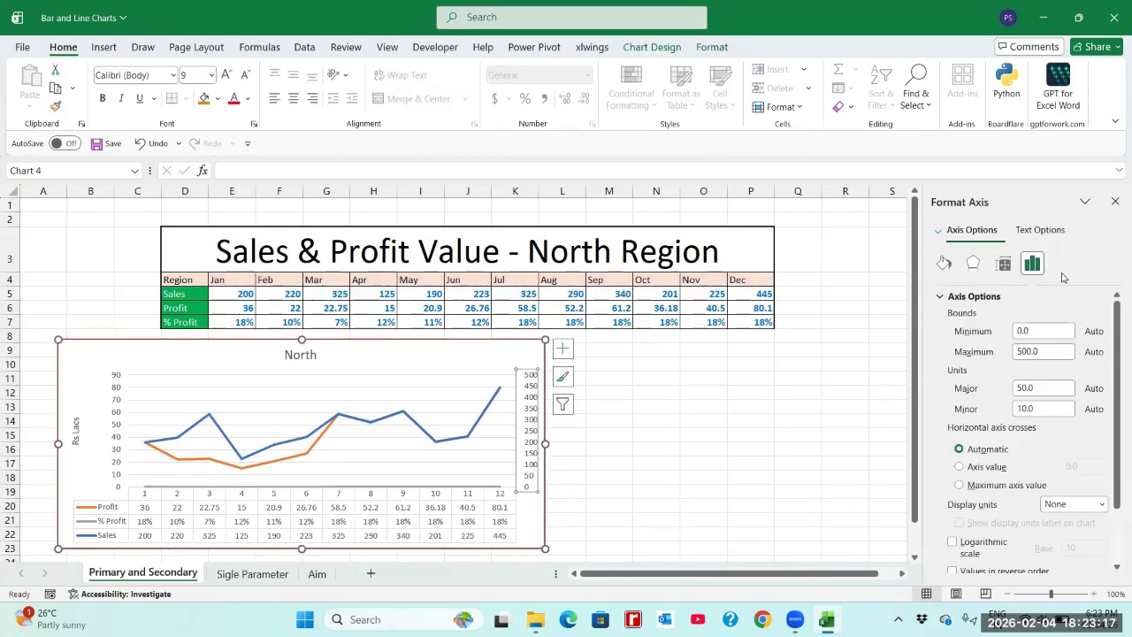
left_click(1115, 202)
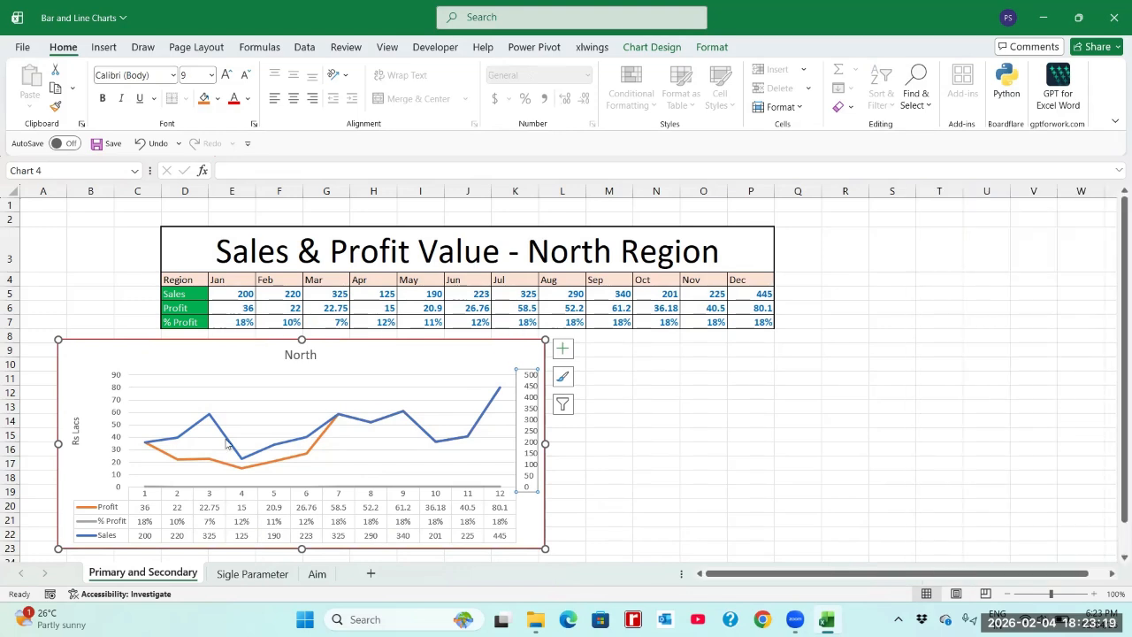
left_click(151, 143)
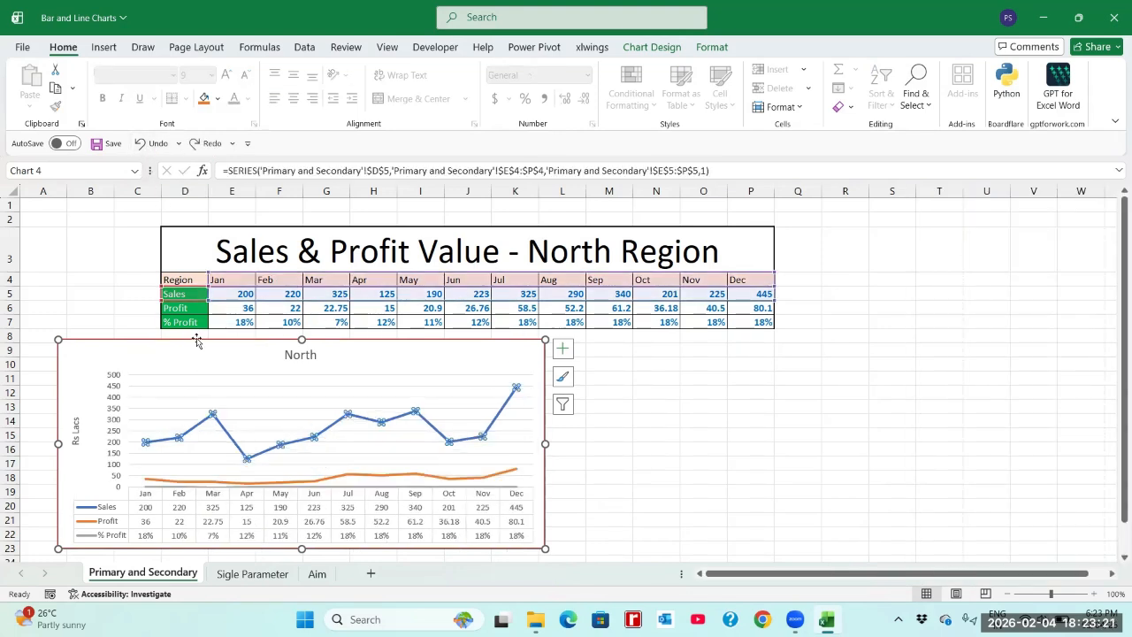
left_click(638, 434)
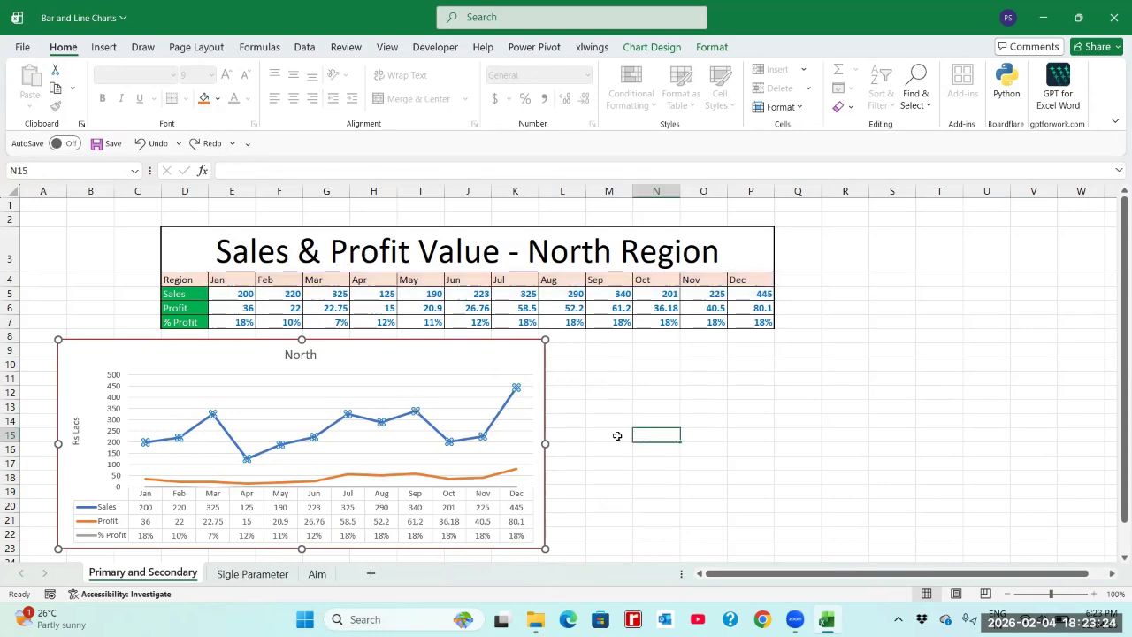
Step: Change the Sales series of the North chart from a line to the Clustered Column type in a custom combination
left_click(186, 437)
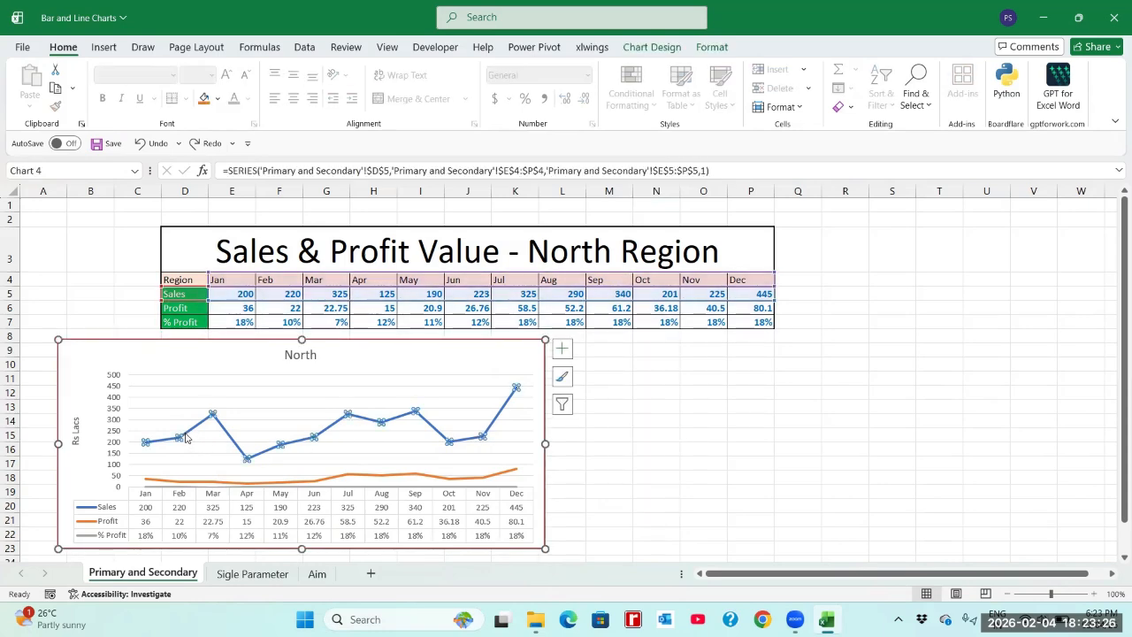
left_click(166, 481)
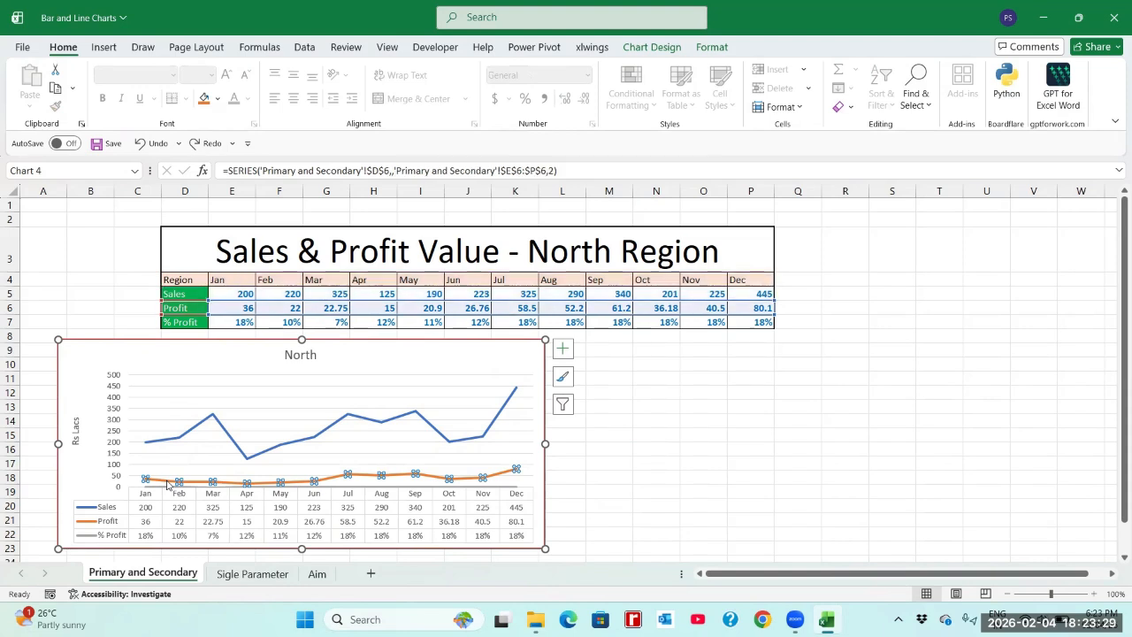
left_click(162, 489)
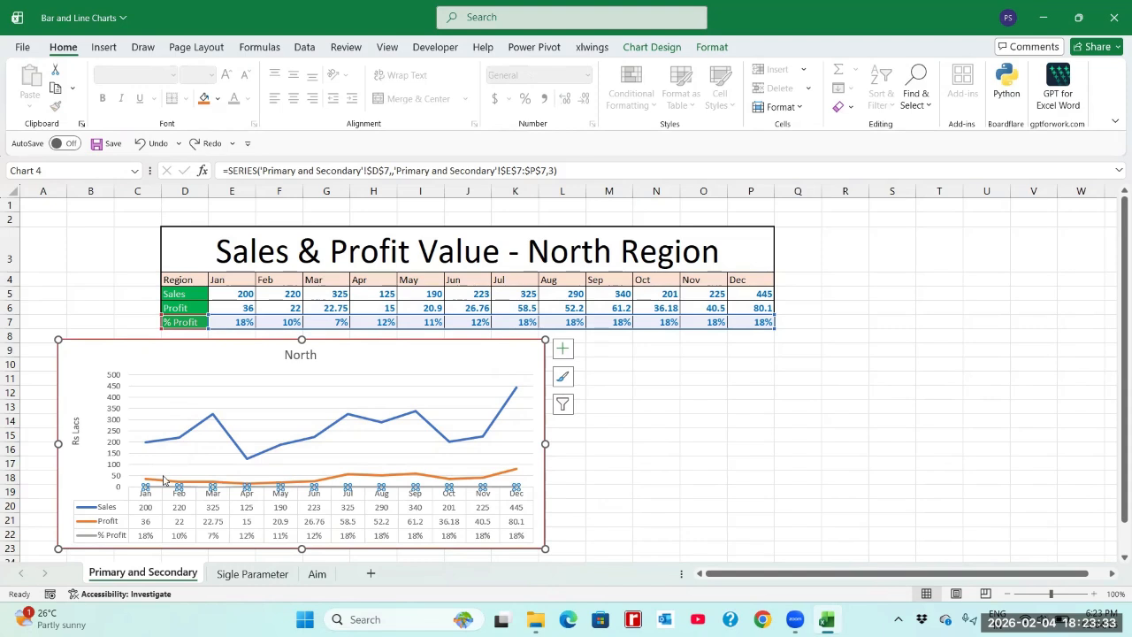
left_click(163, 482)
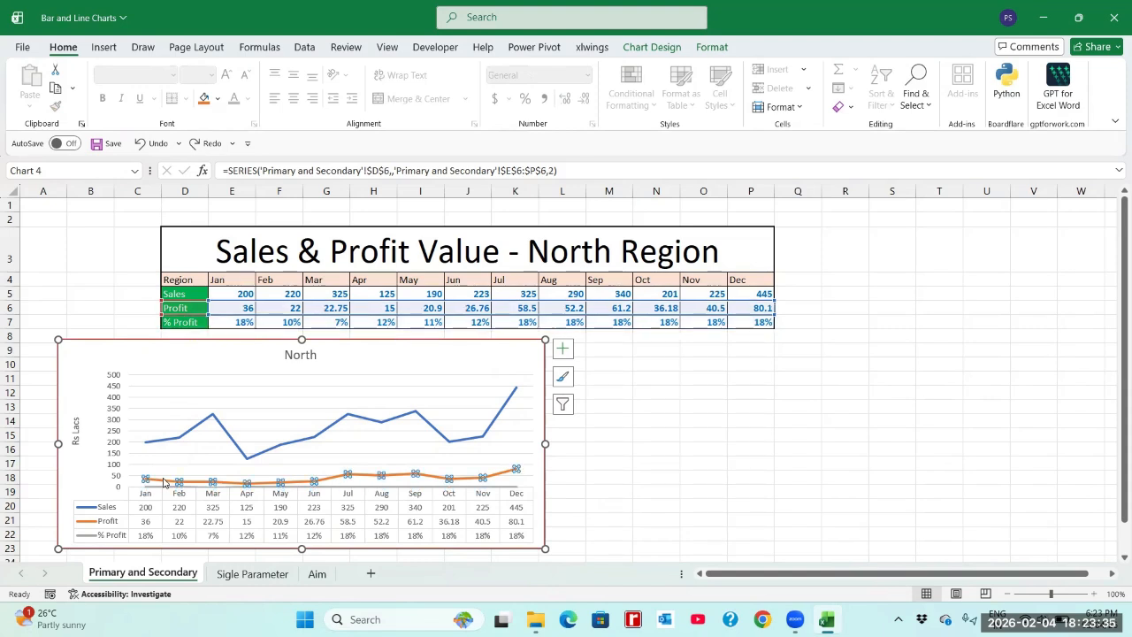
left_click(166, 444)
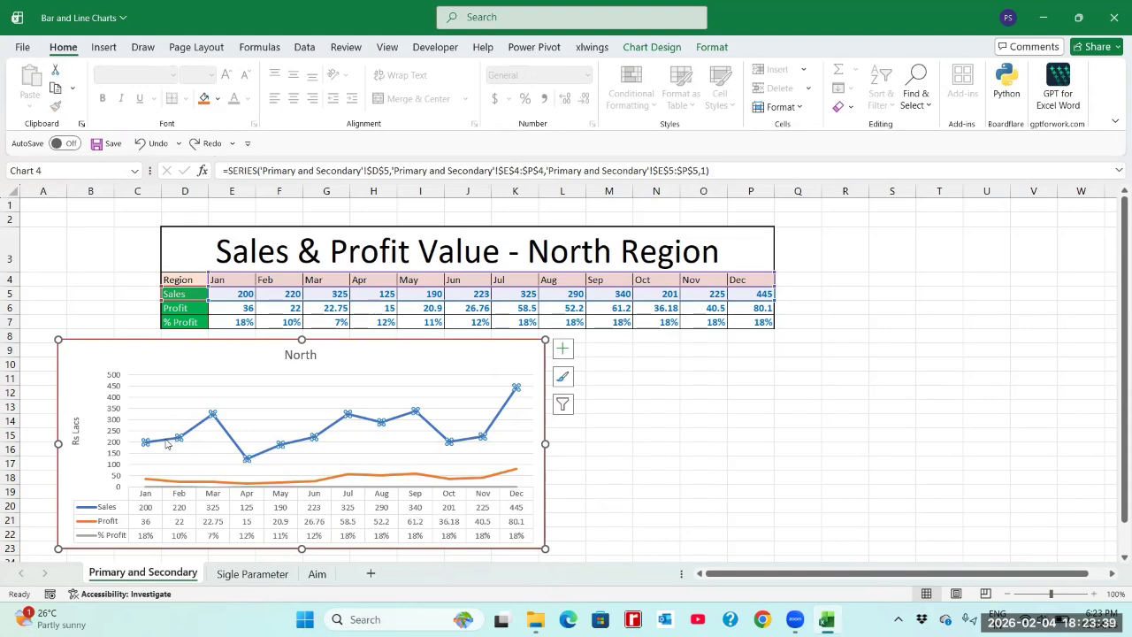
right_click(167, 444)
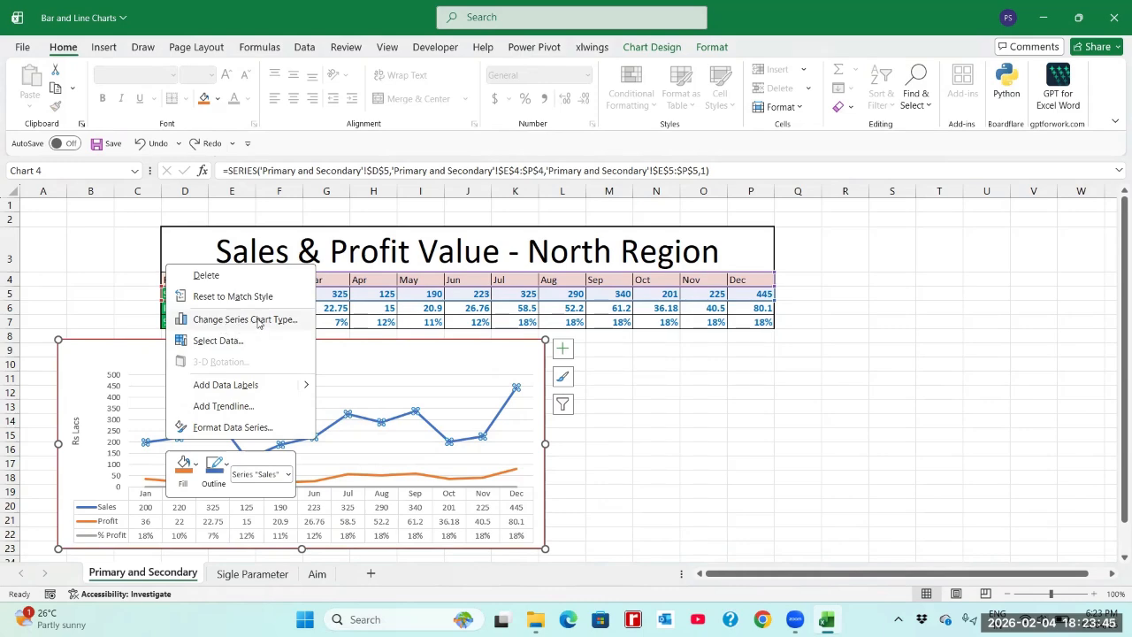
left_click(258, 320)
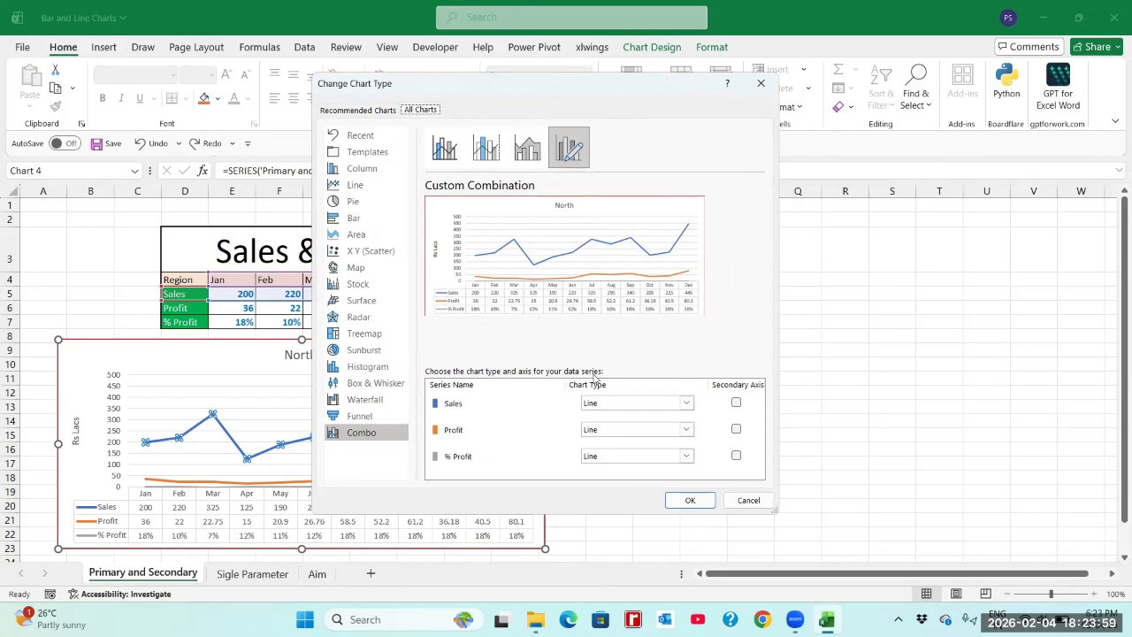
left_click(686, 403)
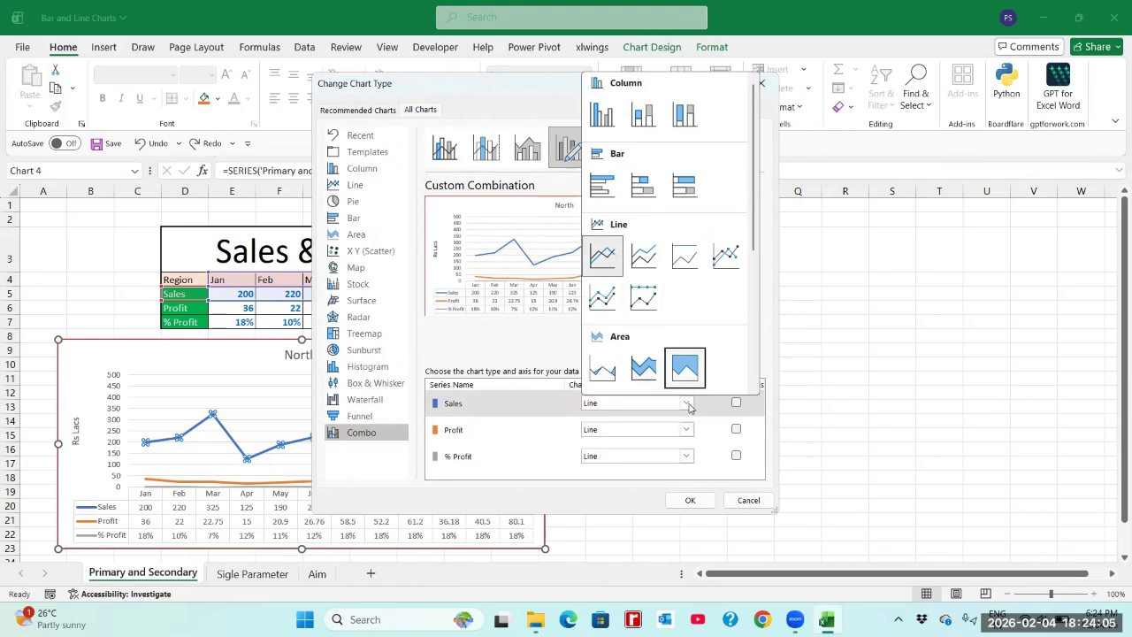
left_click(689, 407)
left_click(688, 404)
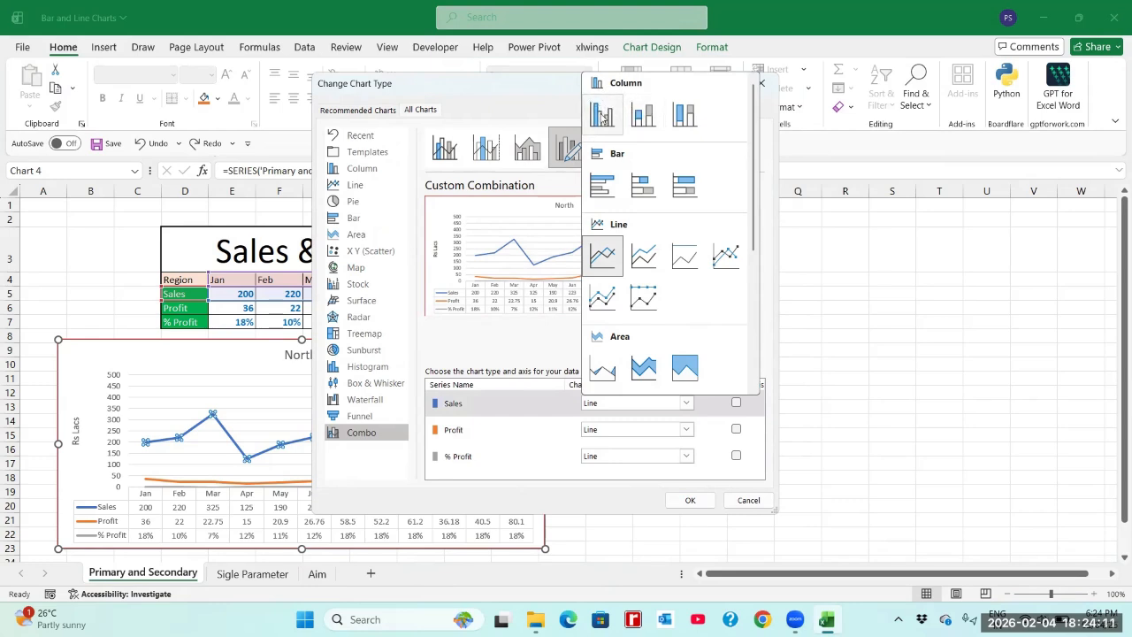
left_click(602, 115)
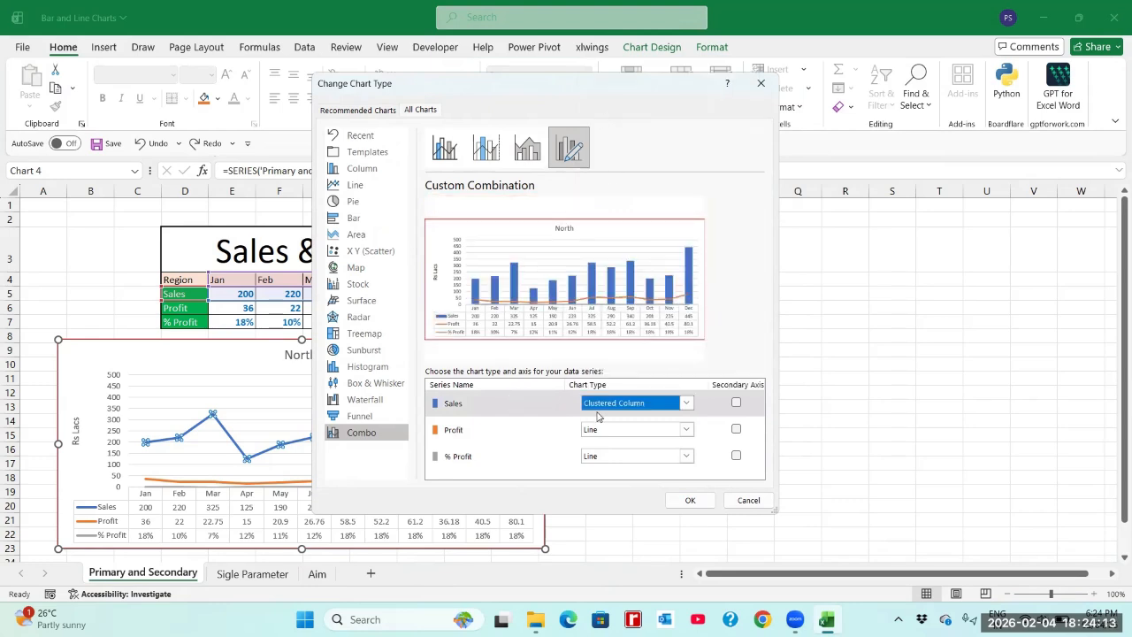
Step: Change the Profit series to Clustered Column, plot the % Profit line on the secondary axis, and apply the combination
left_click(687, 432)
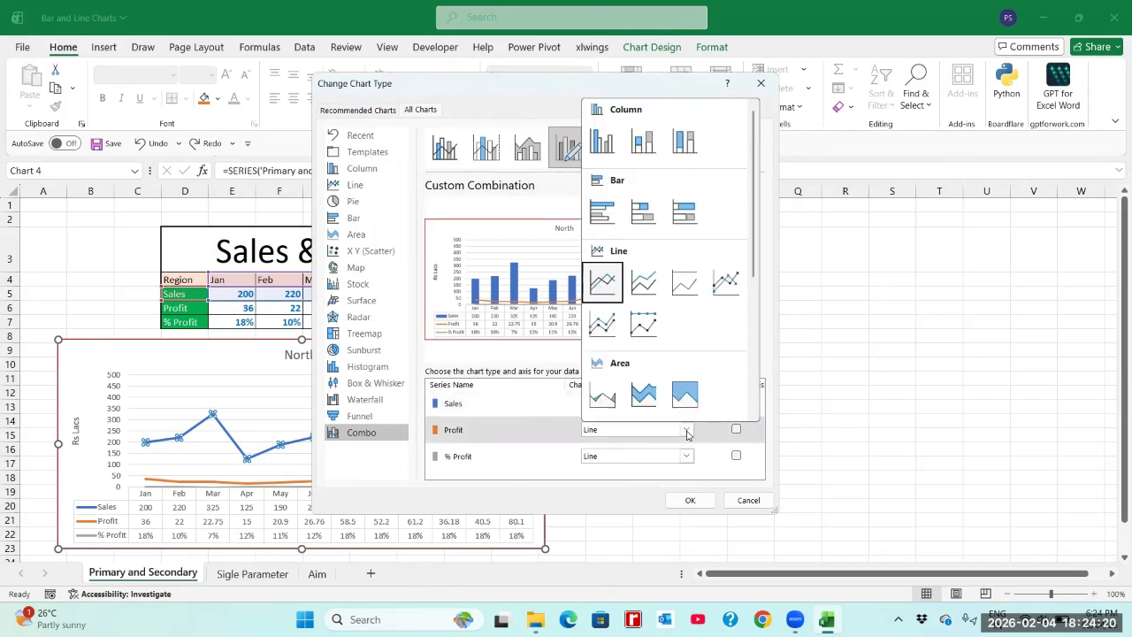
left_click(601, 146)
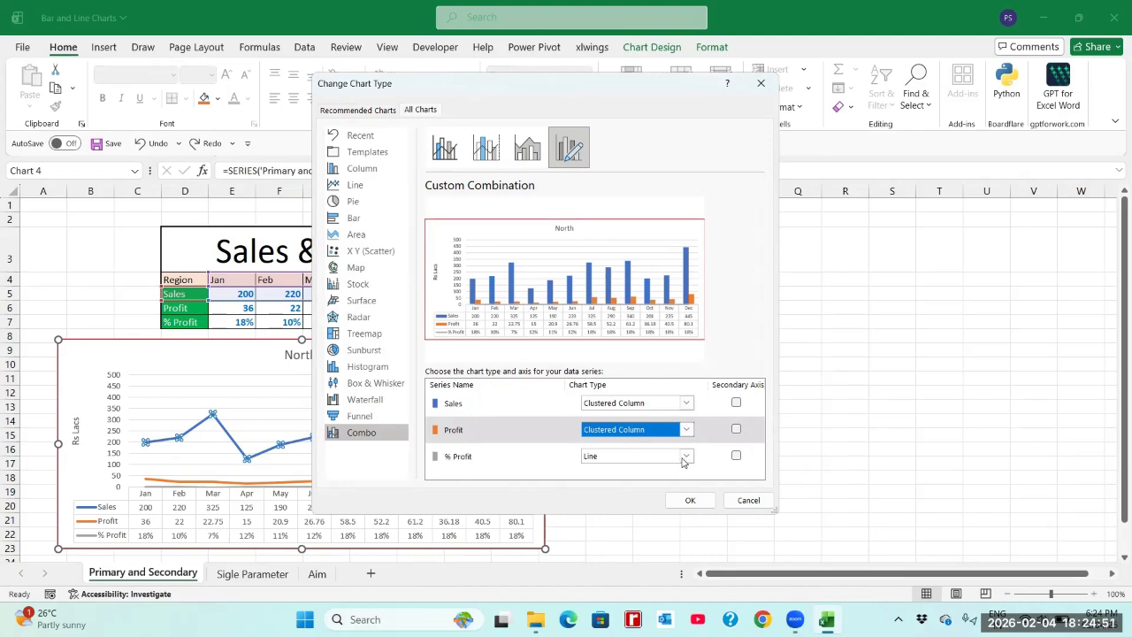
left_click(736, 456)
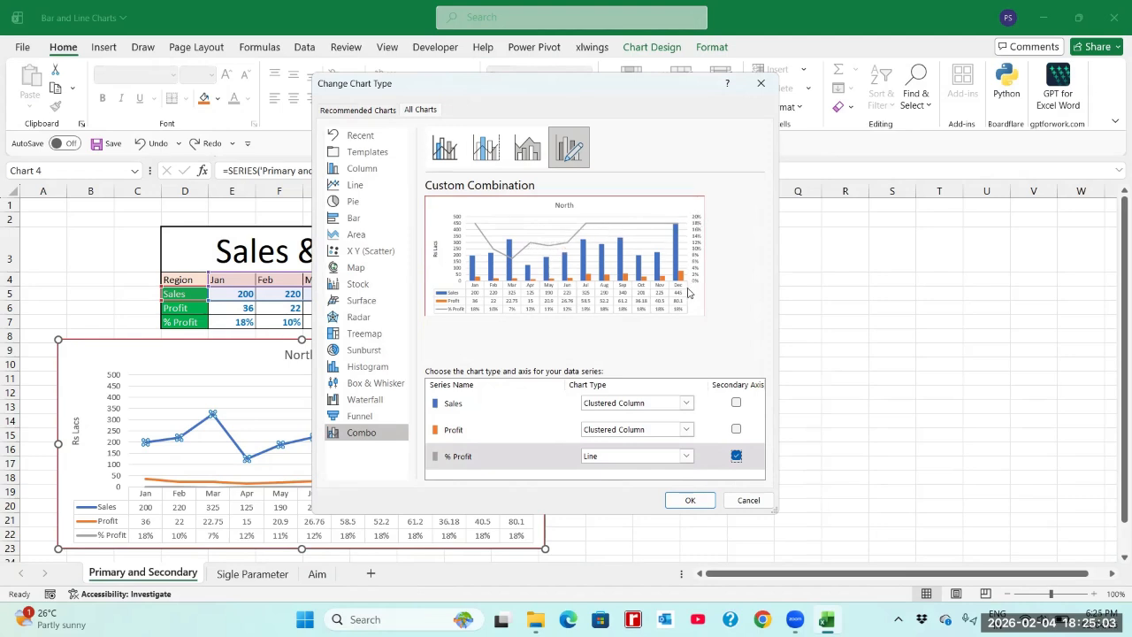
left_click(689, 496)
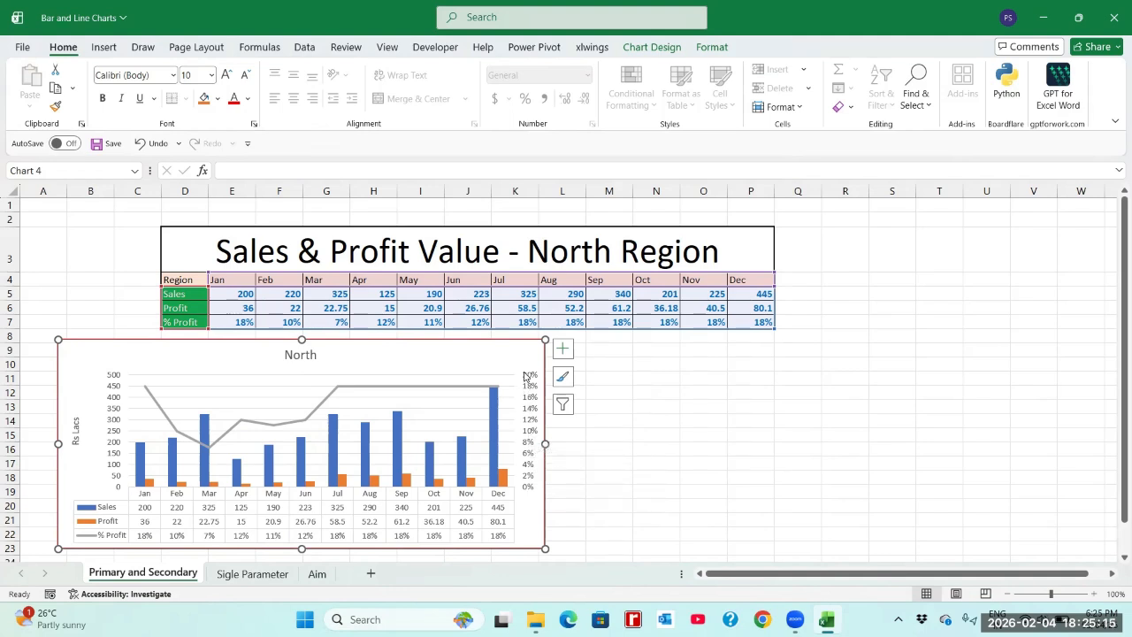
left_click(297, 424)
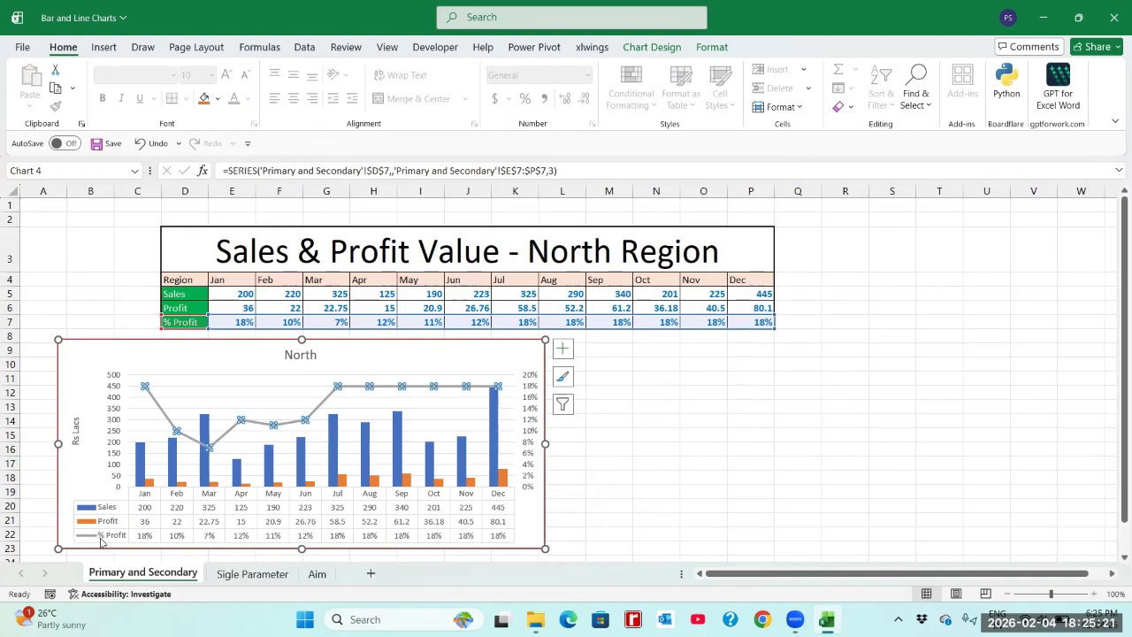
Step: Apply the first quick layout to the North chart, replacing the data table with a legend beside the plot
left_click(197, 359)
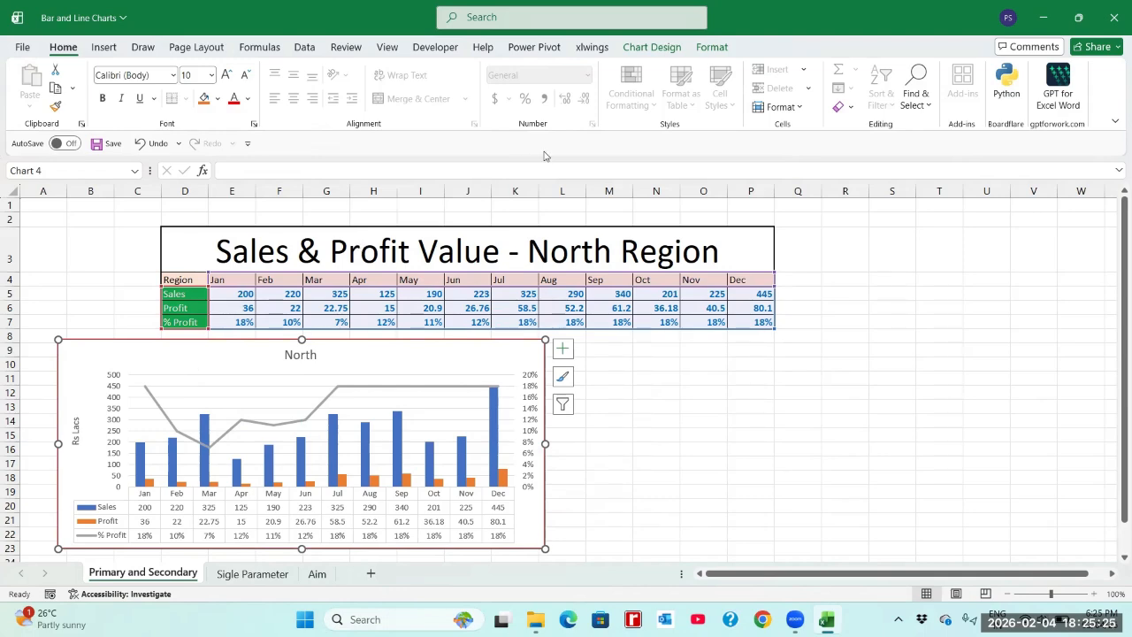
left_click(651, 49)
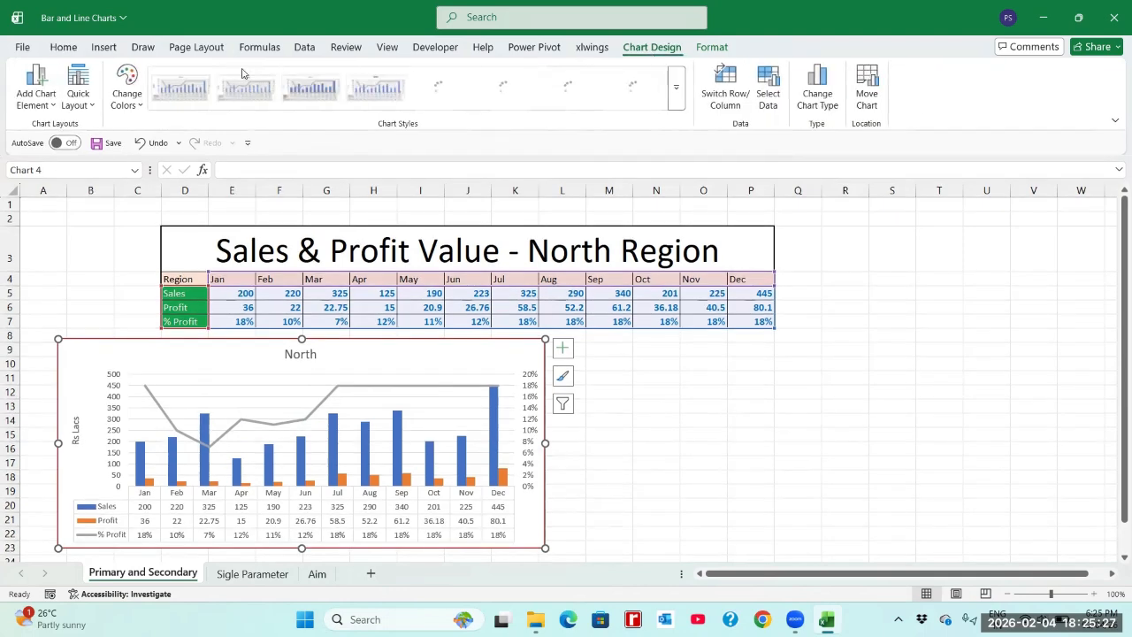
left_click(89, 104)
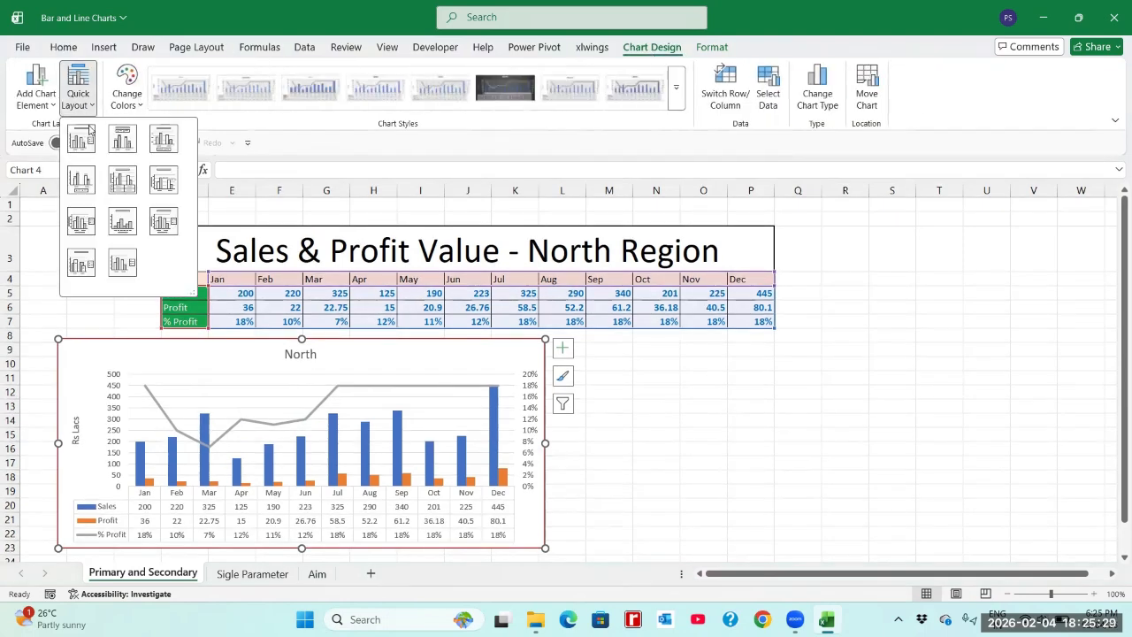
left_click(90, 140)
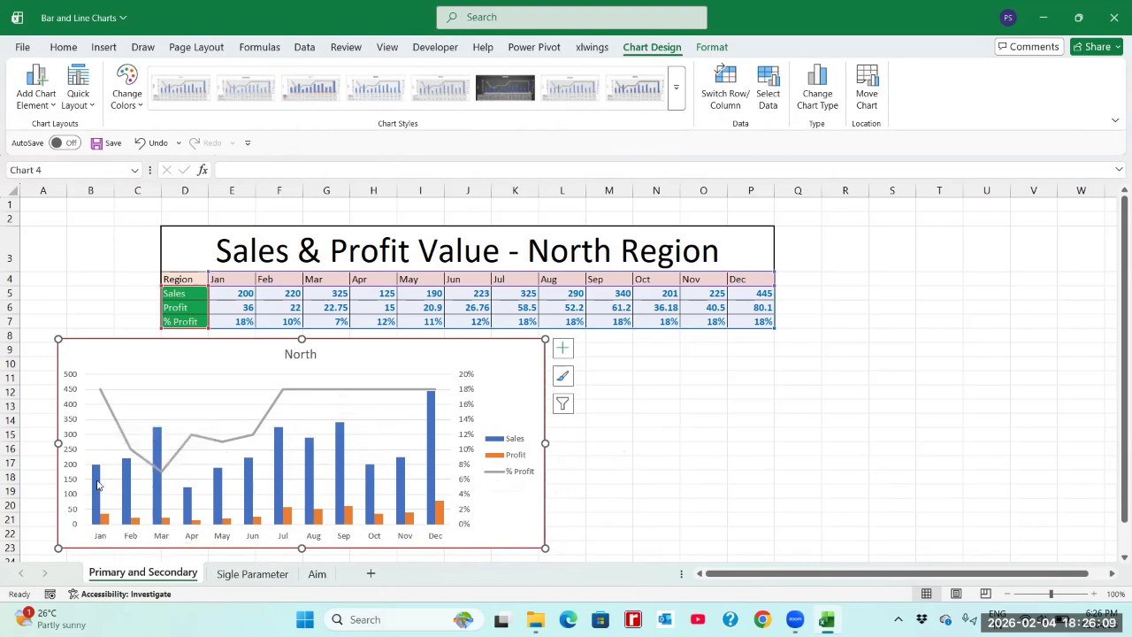
mouse_move(97, 476)
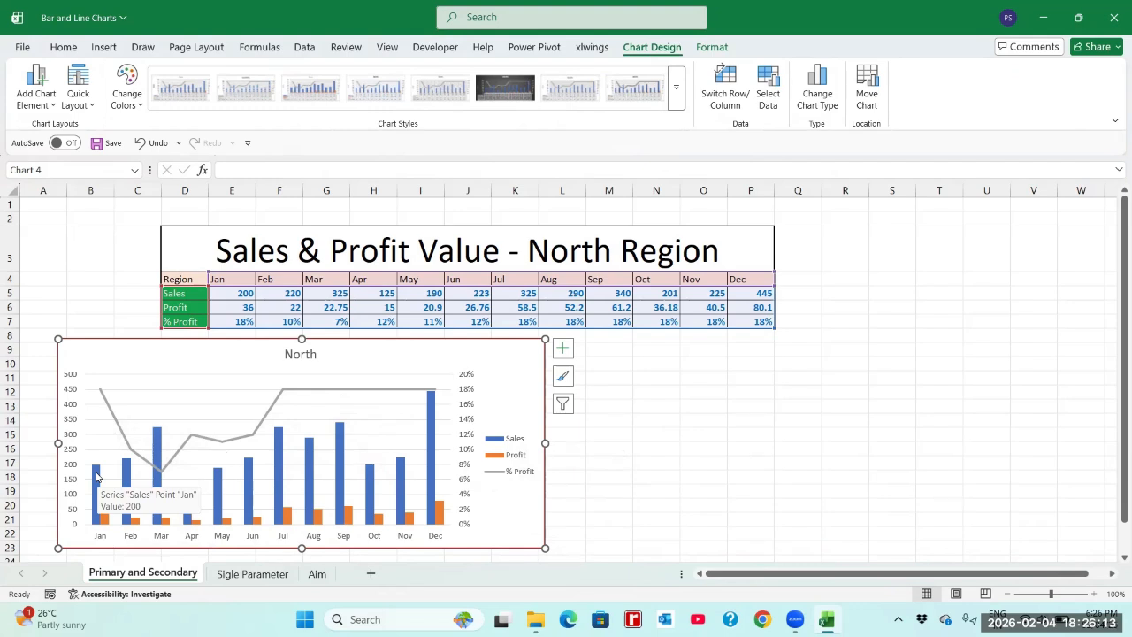
mouse_move(104, 521)
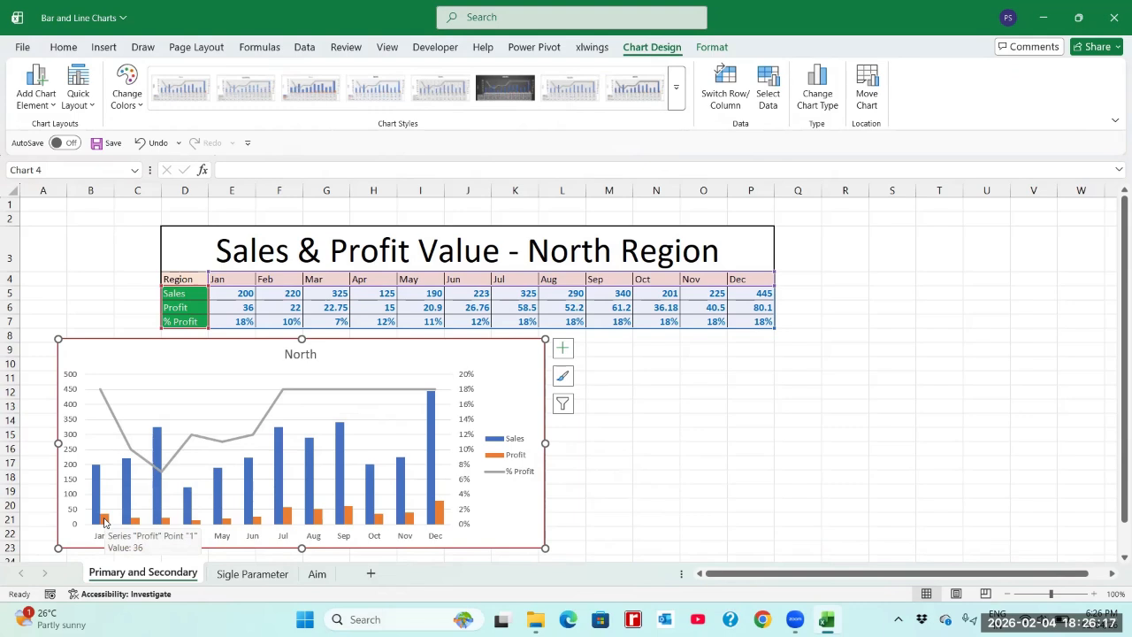
mouse_move(100, 394)
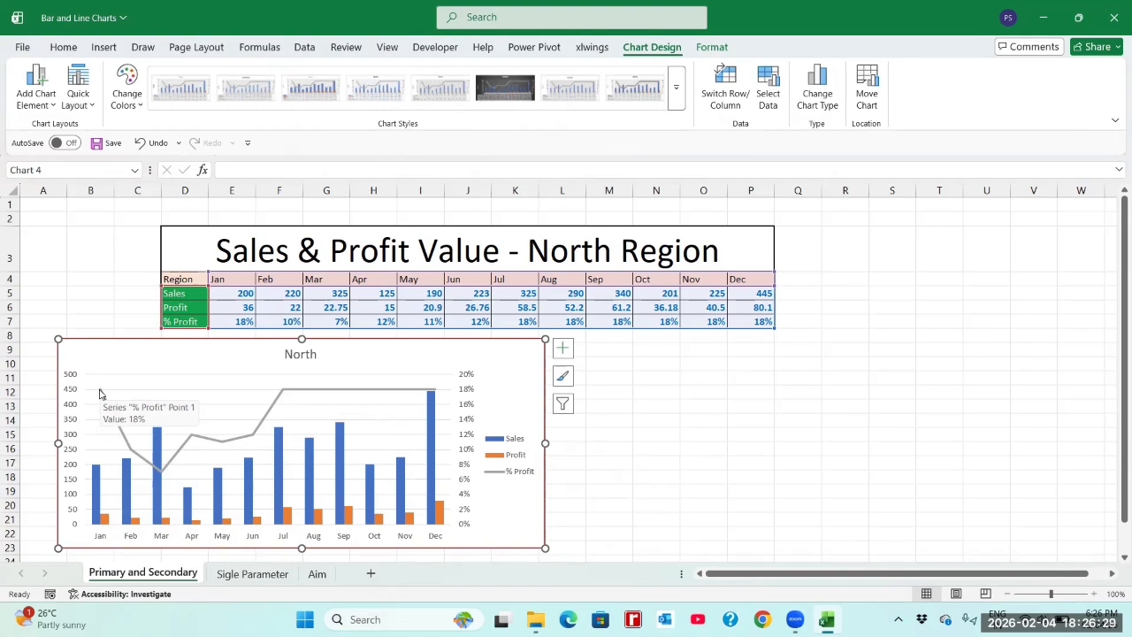
Step: Set the horizontal axis labels of the % Profit series to the month names in E4:P4
right_click(143, 360)
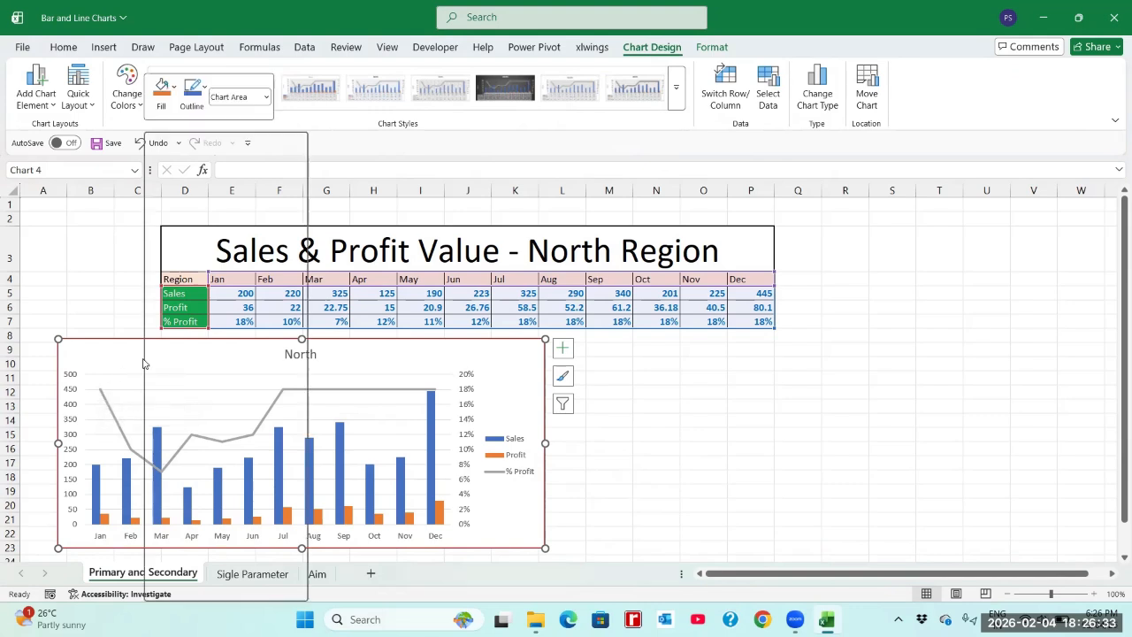
left_click(196, 368)
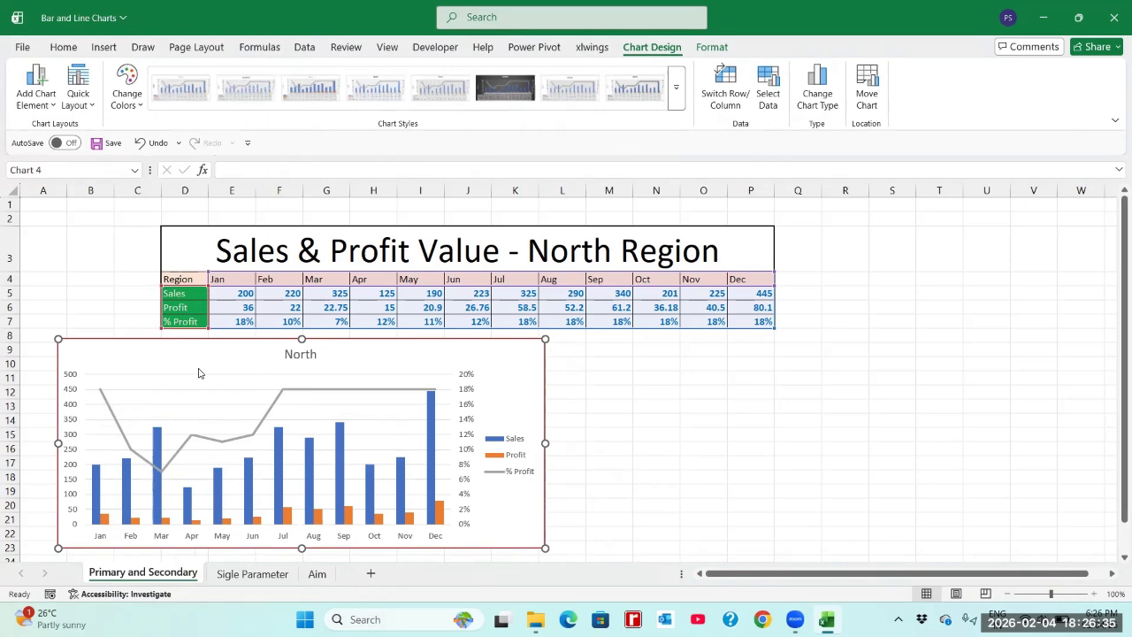
left_click(681, 373)
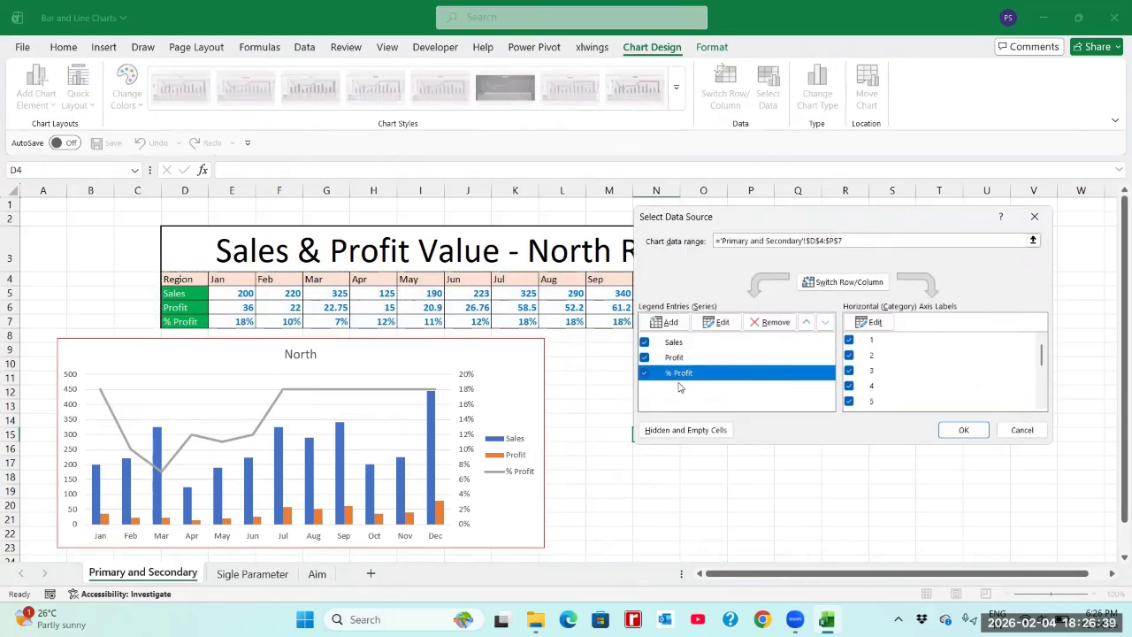
left_click(871, 323)
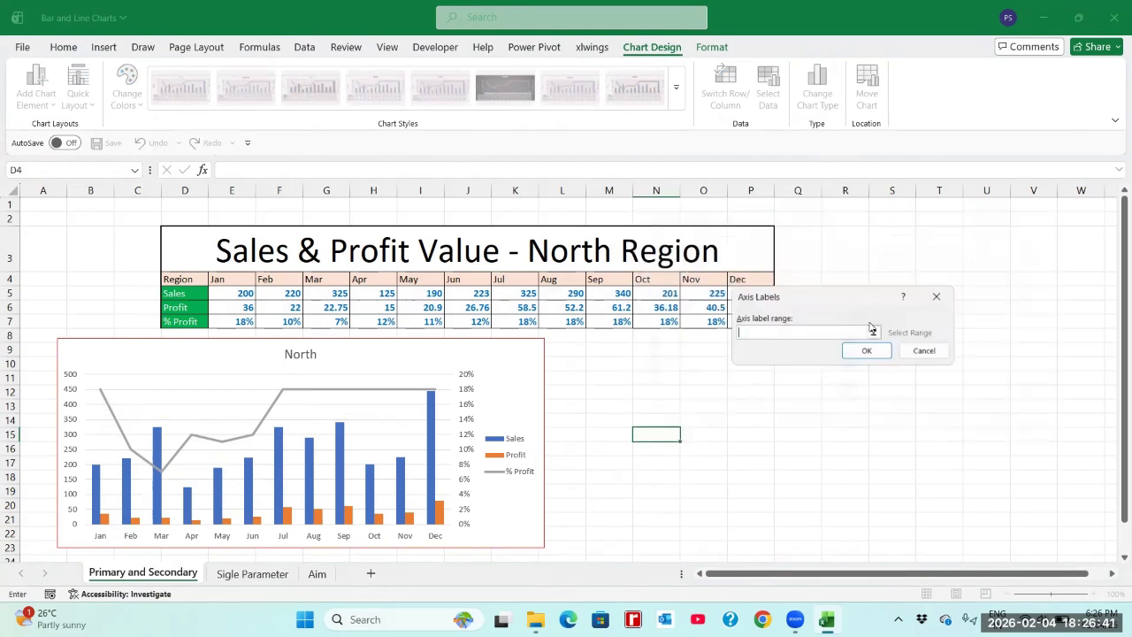
left_click_drag(221, 279, 749, 277)
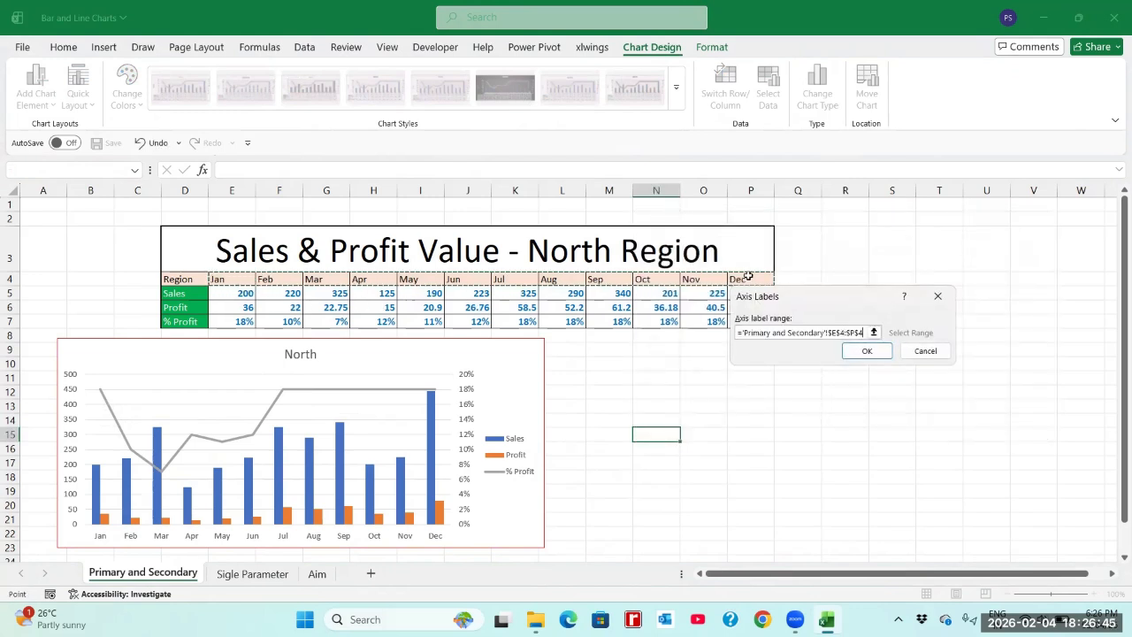
left_click(867, 351)
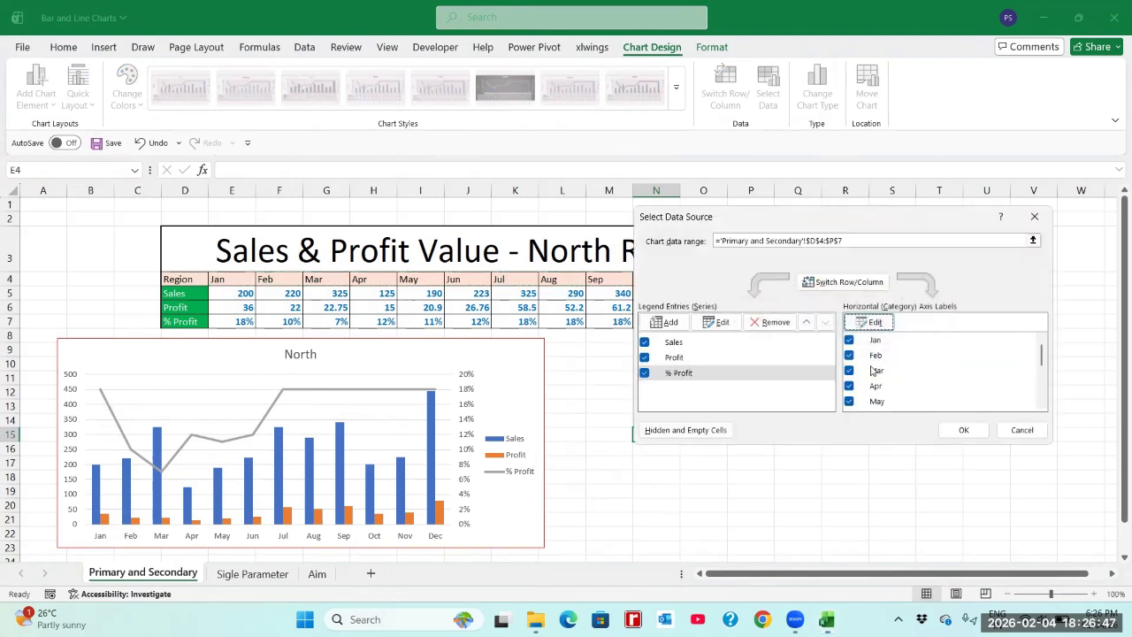
left_click(960, 430)
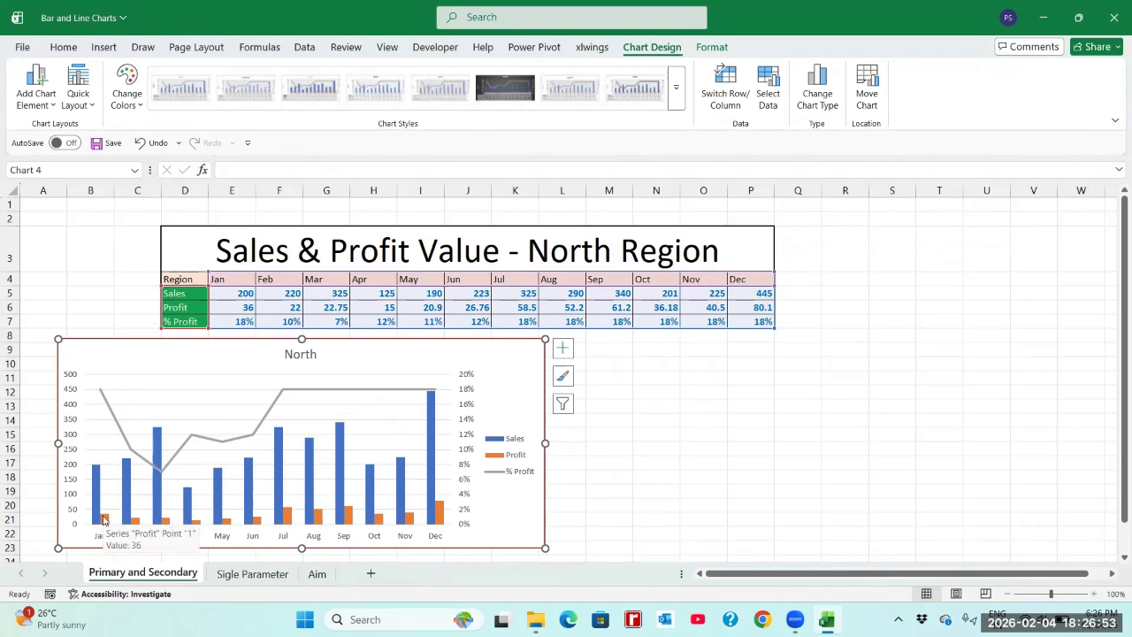
Step: Set the horizontal axis labels of the North chart's Profit series to the month names in E4:P4, checking each series' labels
right_click(142, 361)
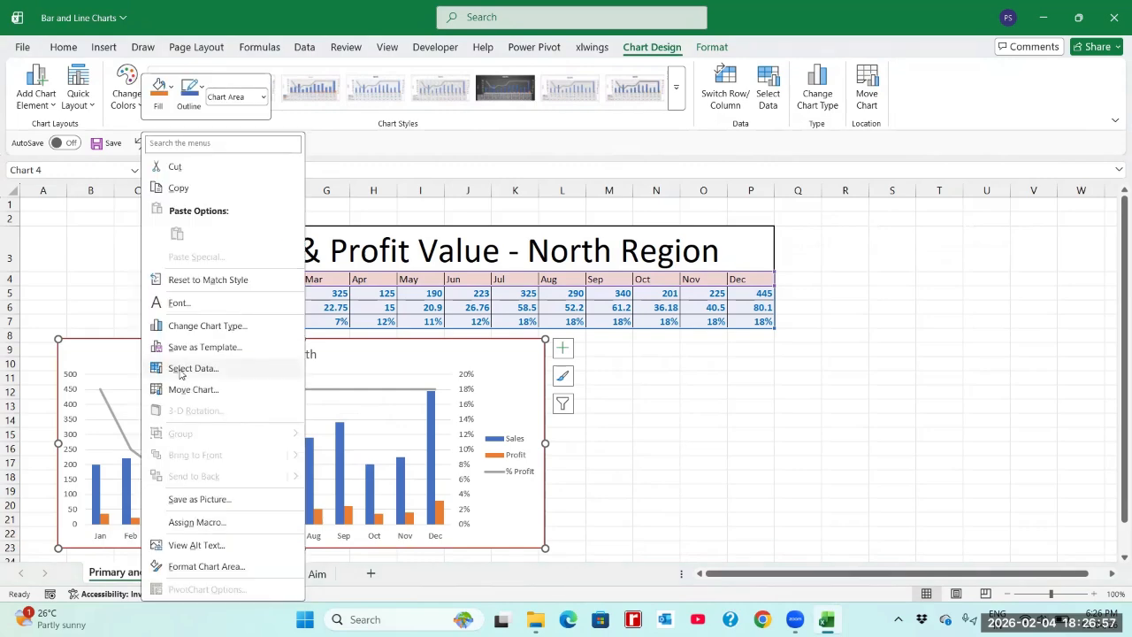
left_click(182, 369)
left_click(672, 358)
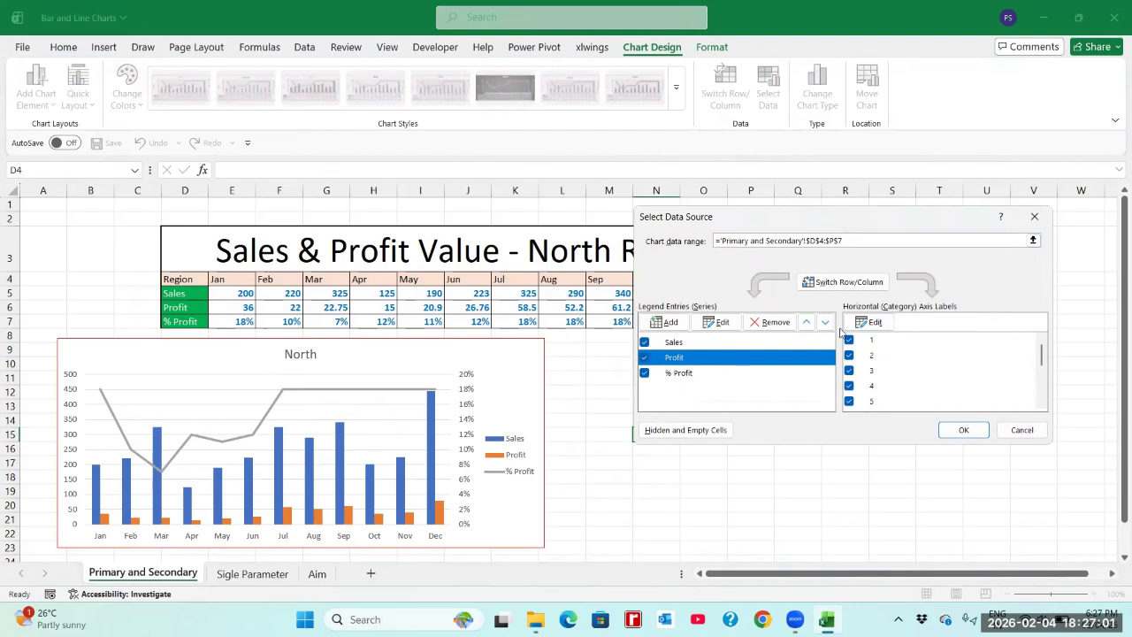
left_click(868, 322)
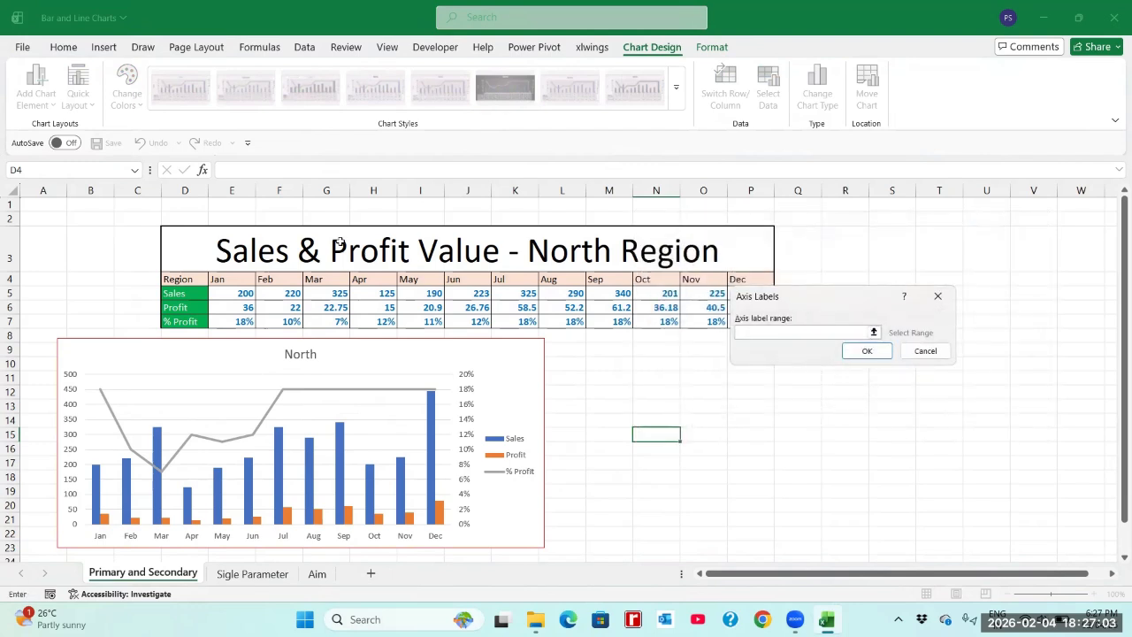
left_click_drag(226, 280, 734, 279)
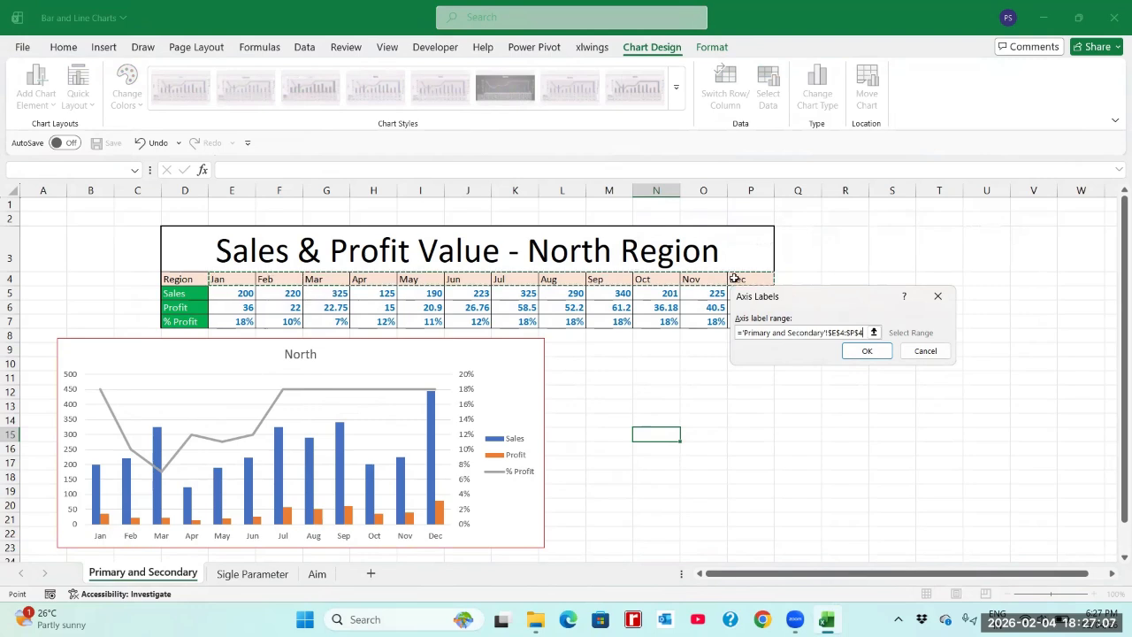
left_click(878, 355)
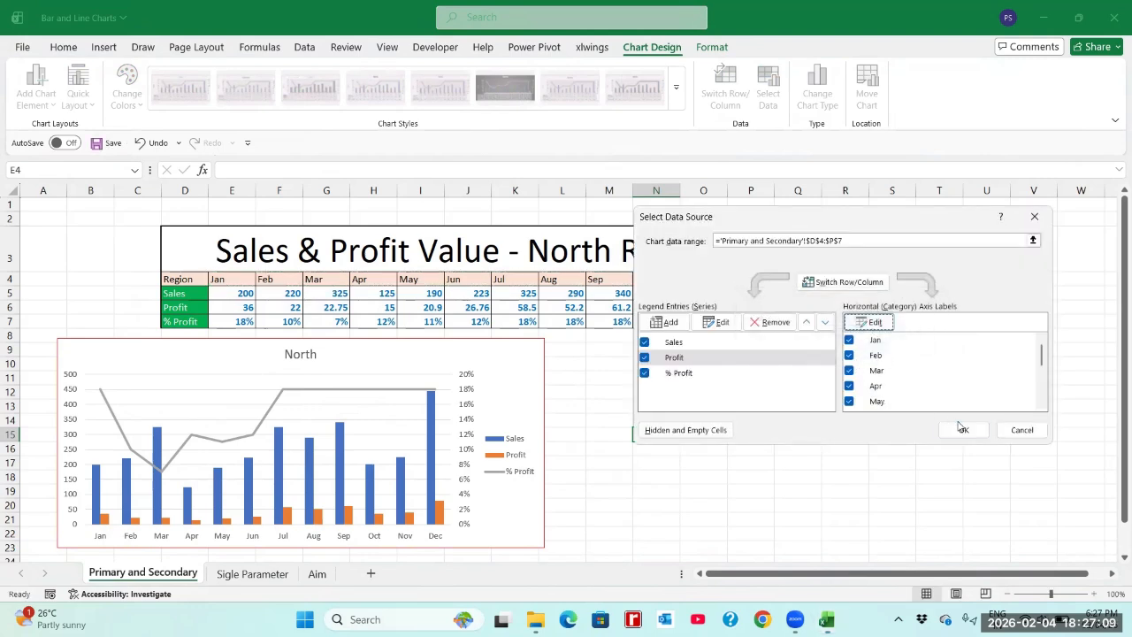
left_click(678, 345)
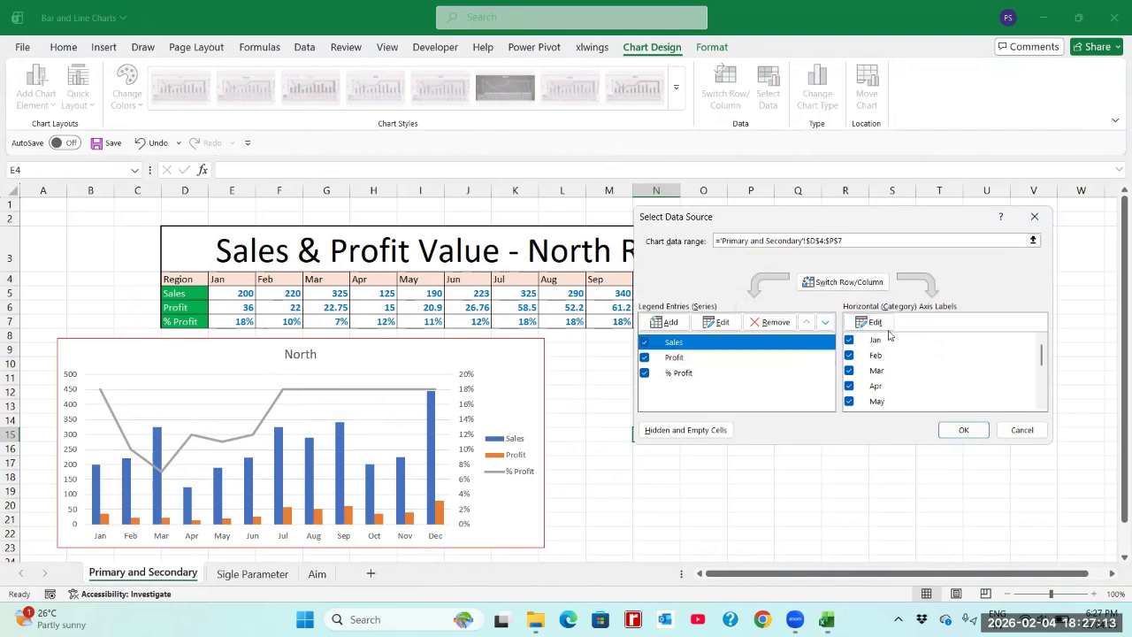
left_click(676, 361)
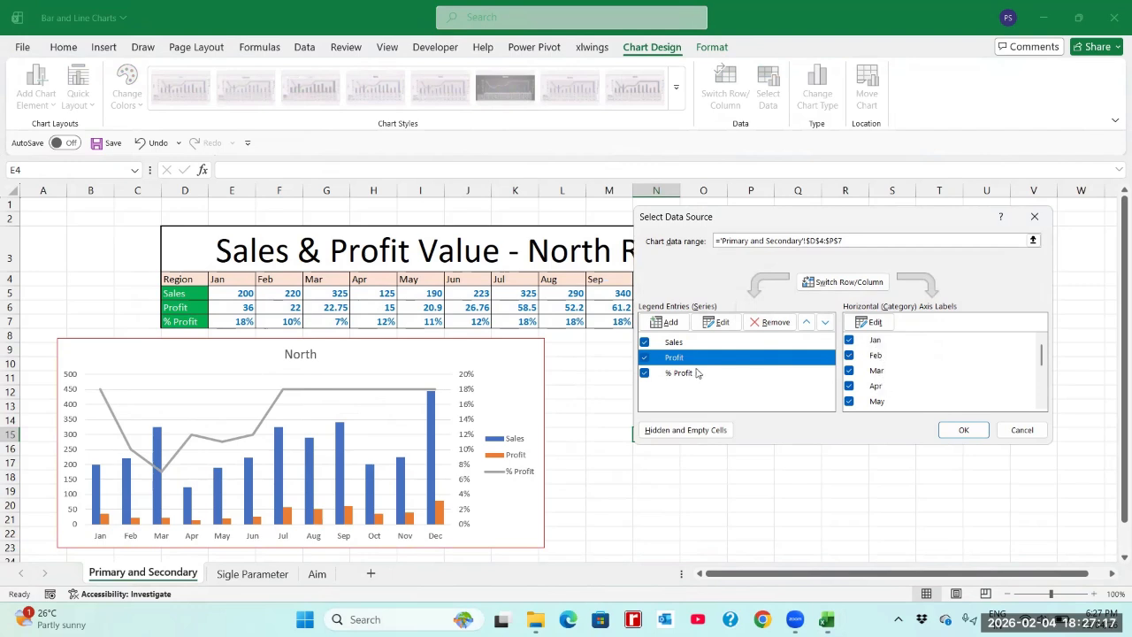
left_click(692, 374)
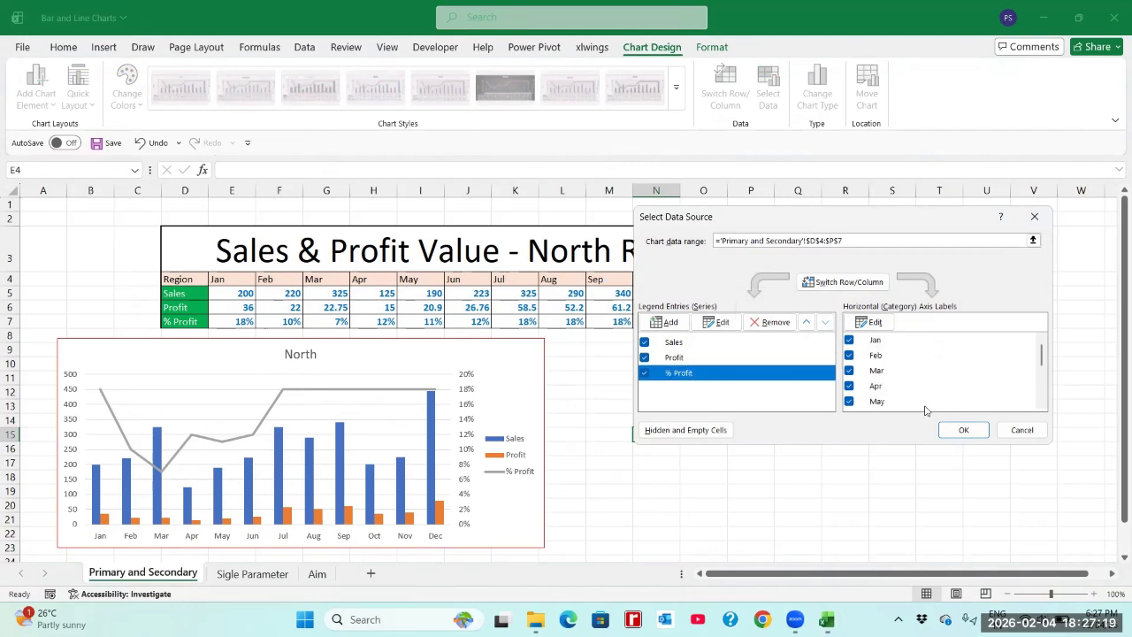
left_click(962, 430)
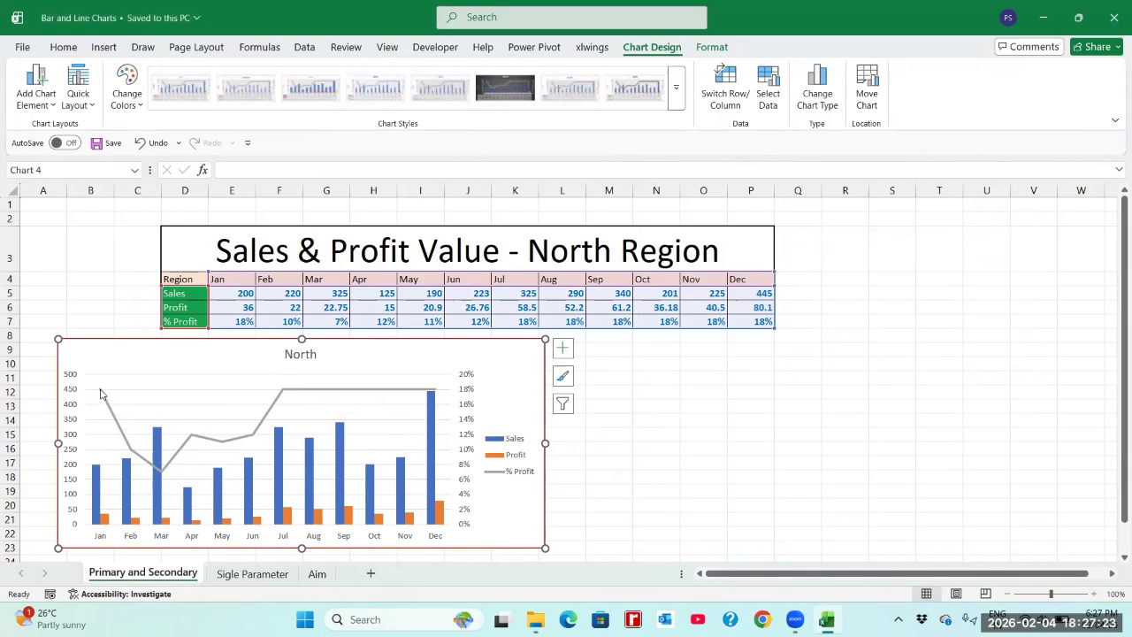
Step: Compare the January point of the % Profit line with its source cell E7, and check the February point
mouse_move(99, 394)
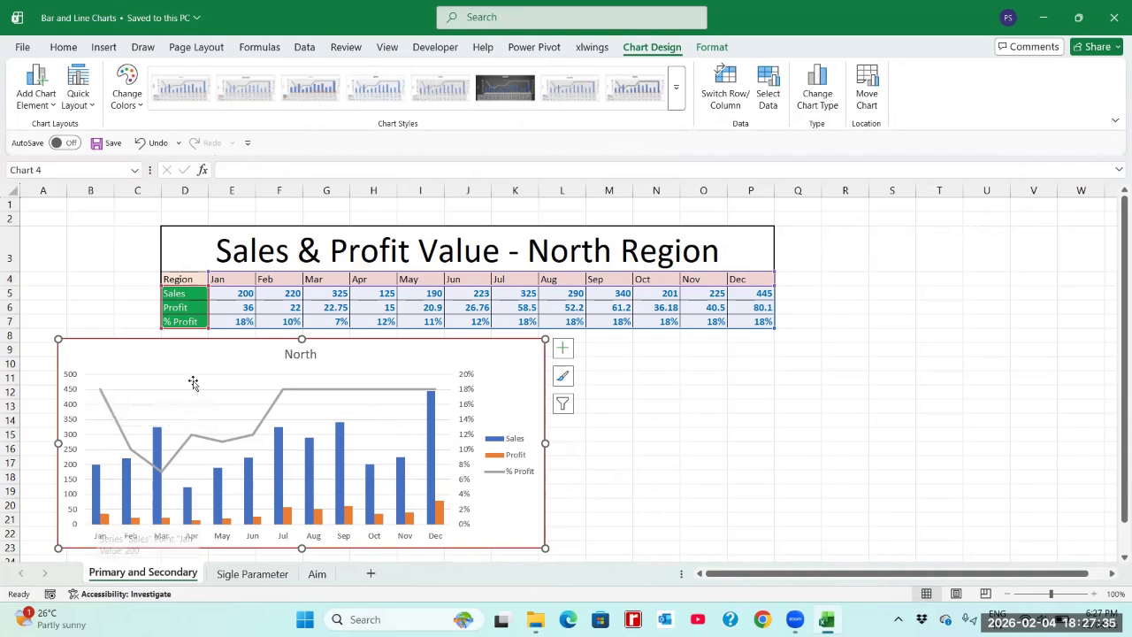
left_click(231, 321)
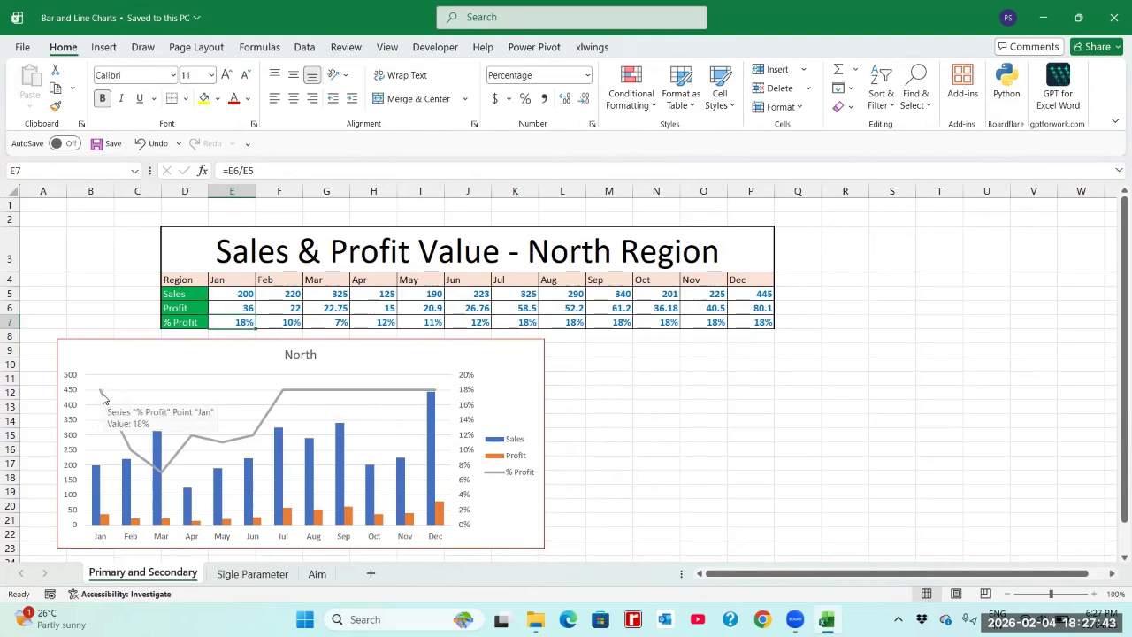
mouse_move(127, 446)
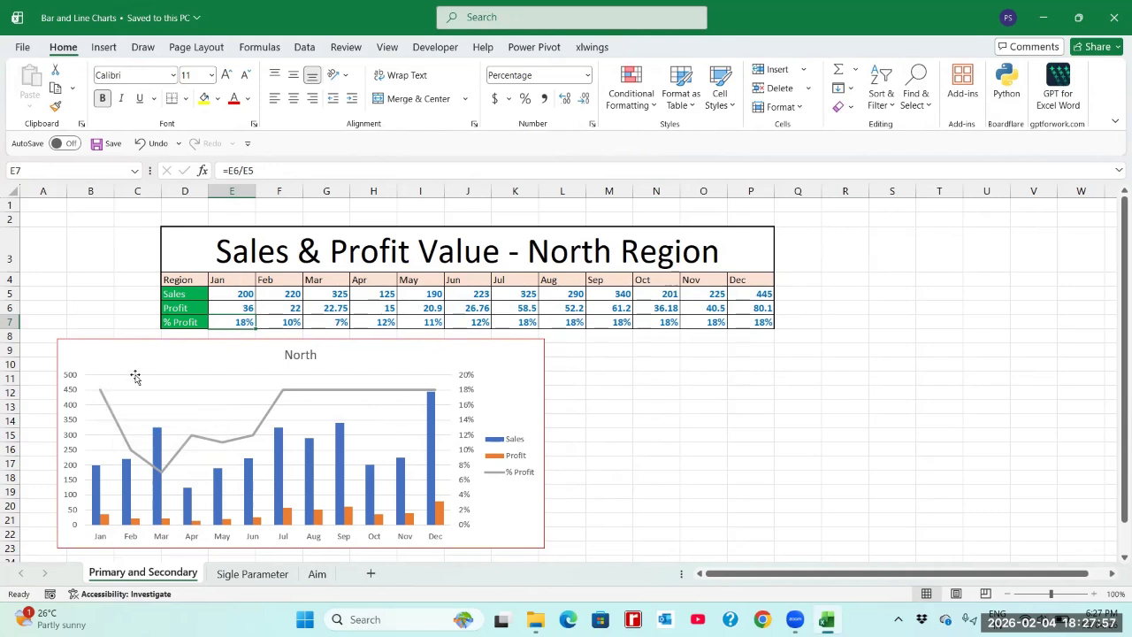
left_click(110, 416)
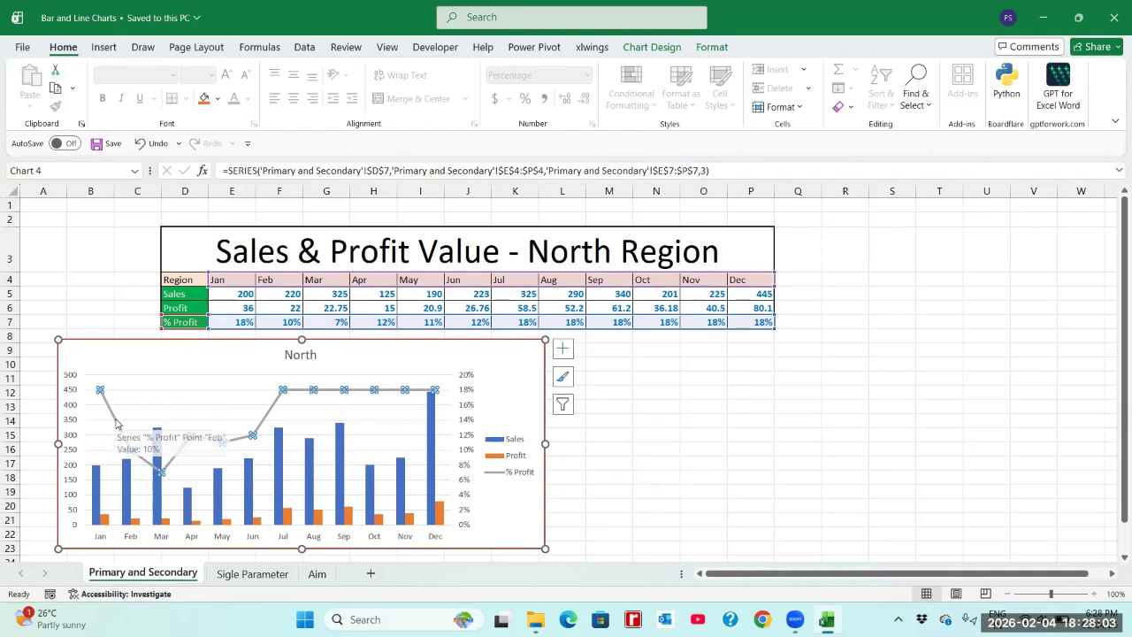
right_click(116, 421)
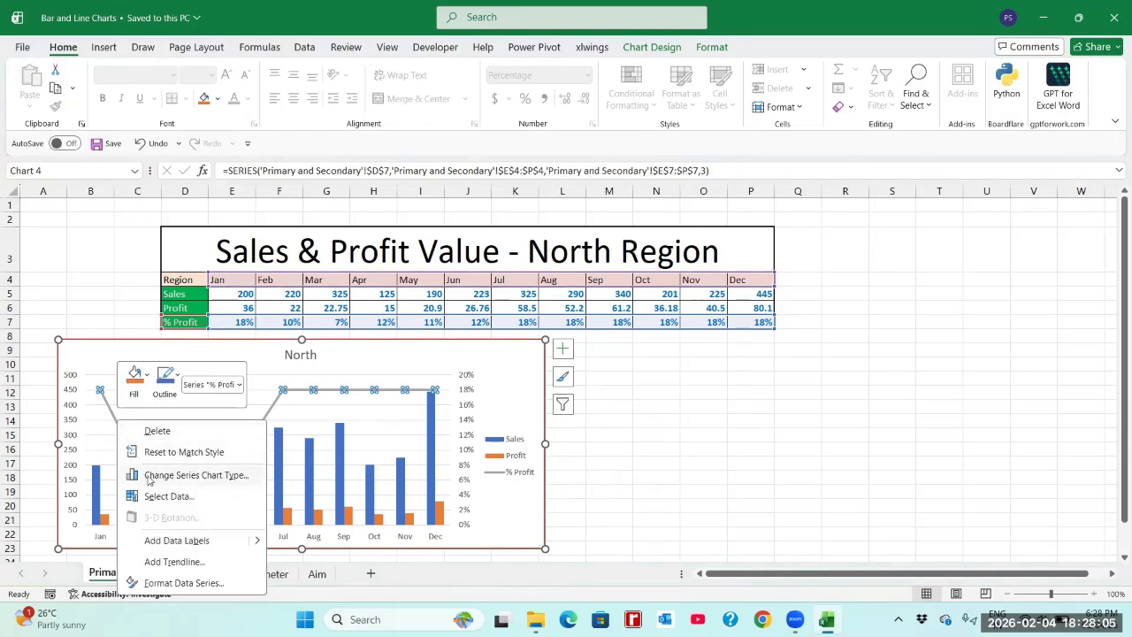
left_click(184, 582)
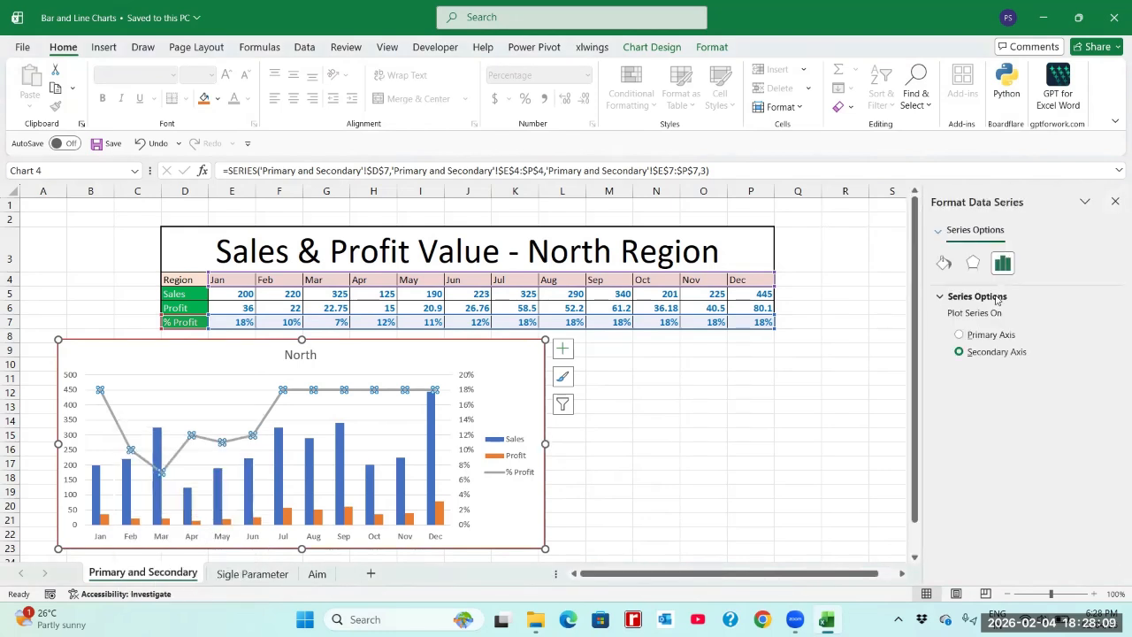
left_click(1115, 203)
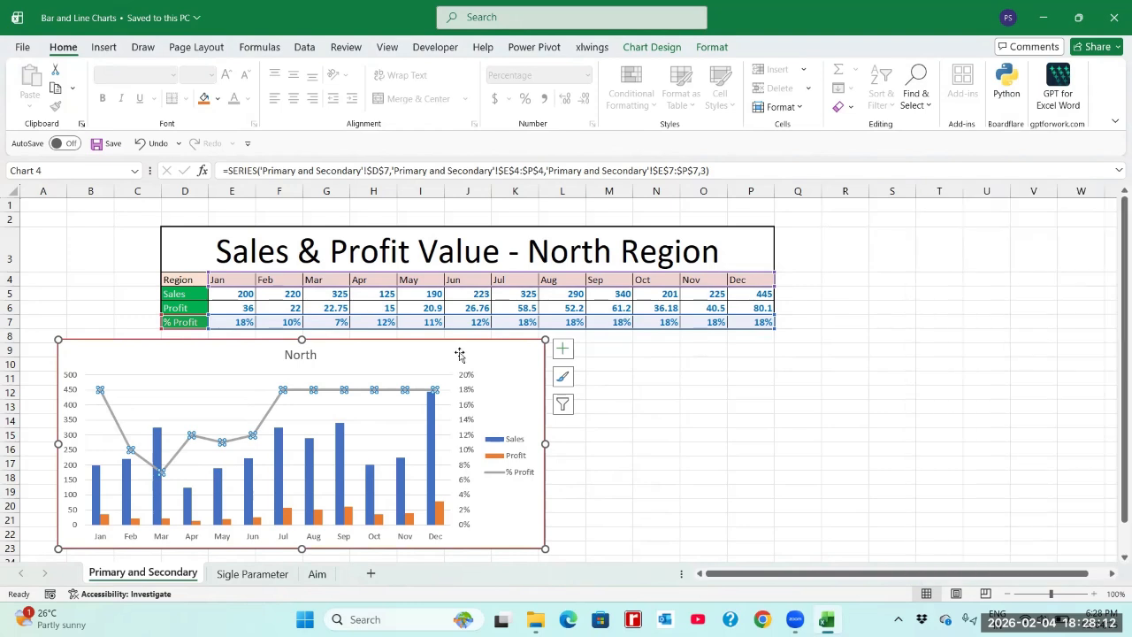
left_click(102, 392)
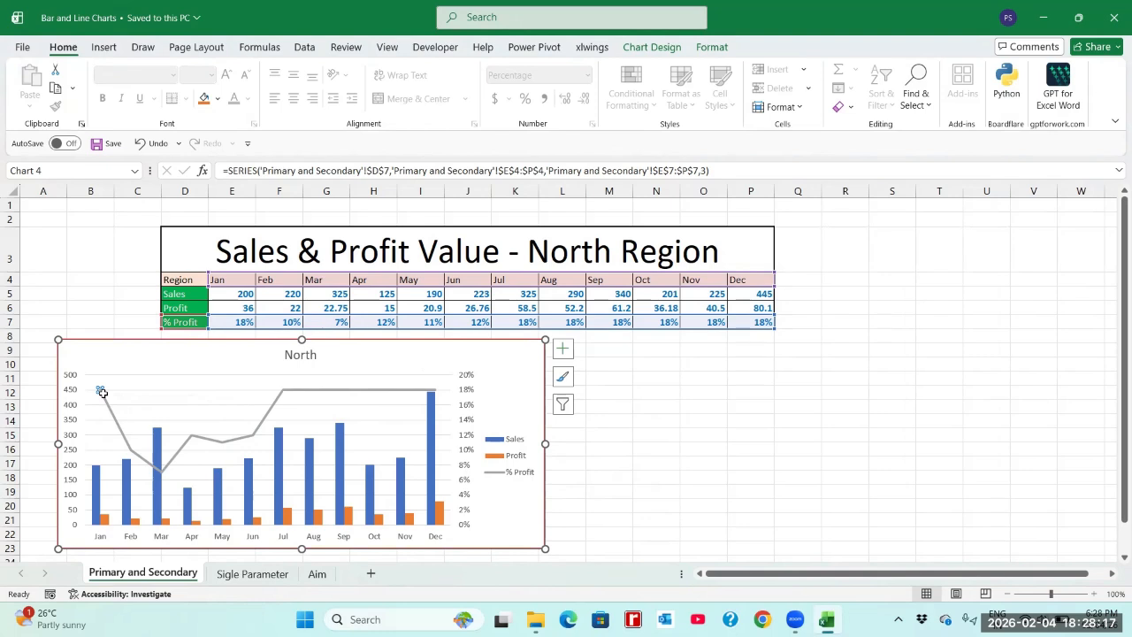
key("Right")
left_click(134, 356)
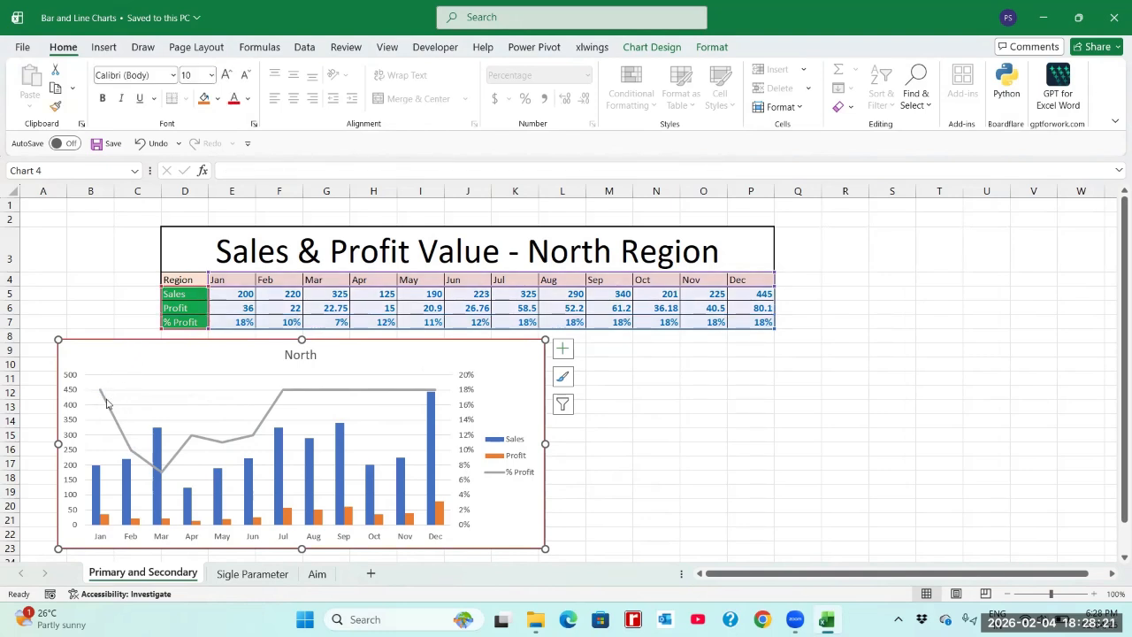
Step: Change the North chart's type to Line with Markers, starting from the % Profit series
left_click(106, 403)
right_click(106, 403)
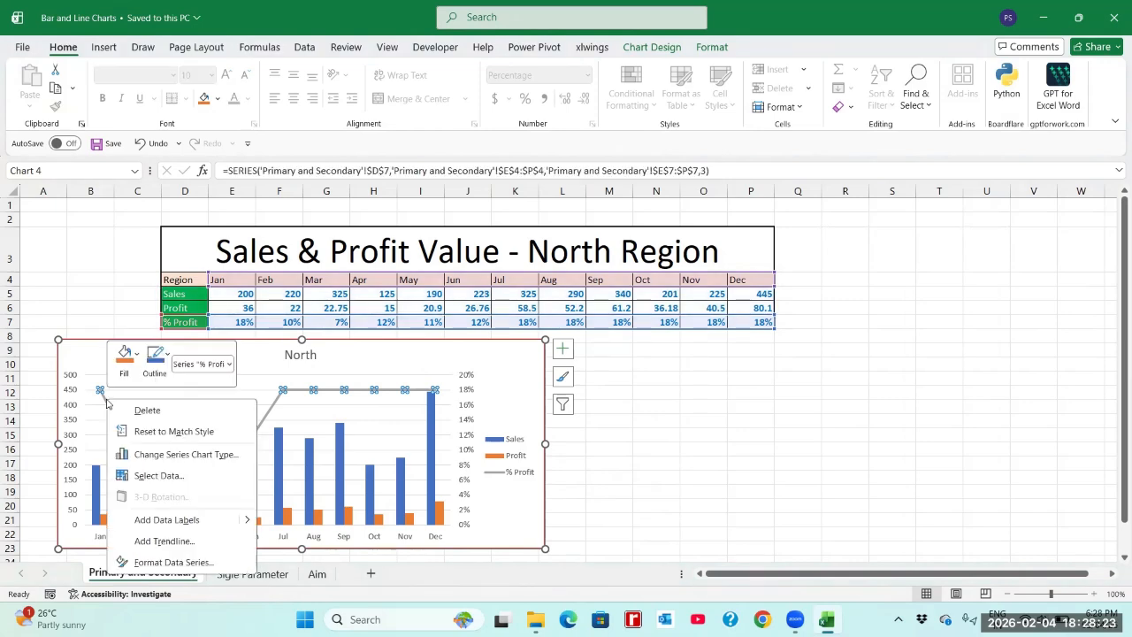
left_click(162, 457)
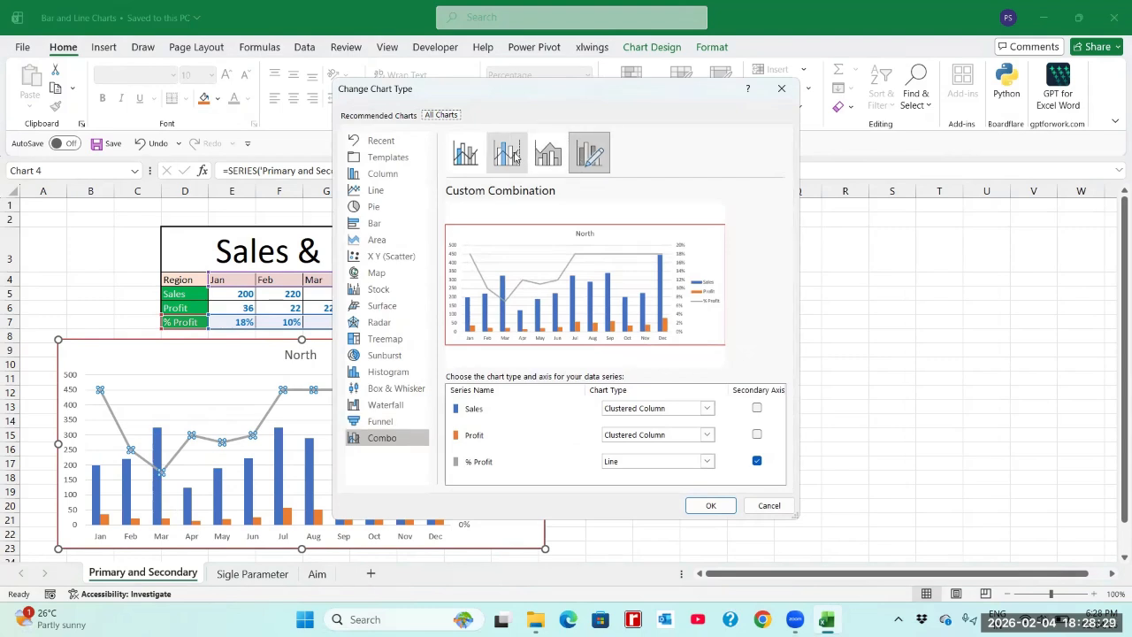
left_click(362, 195)
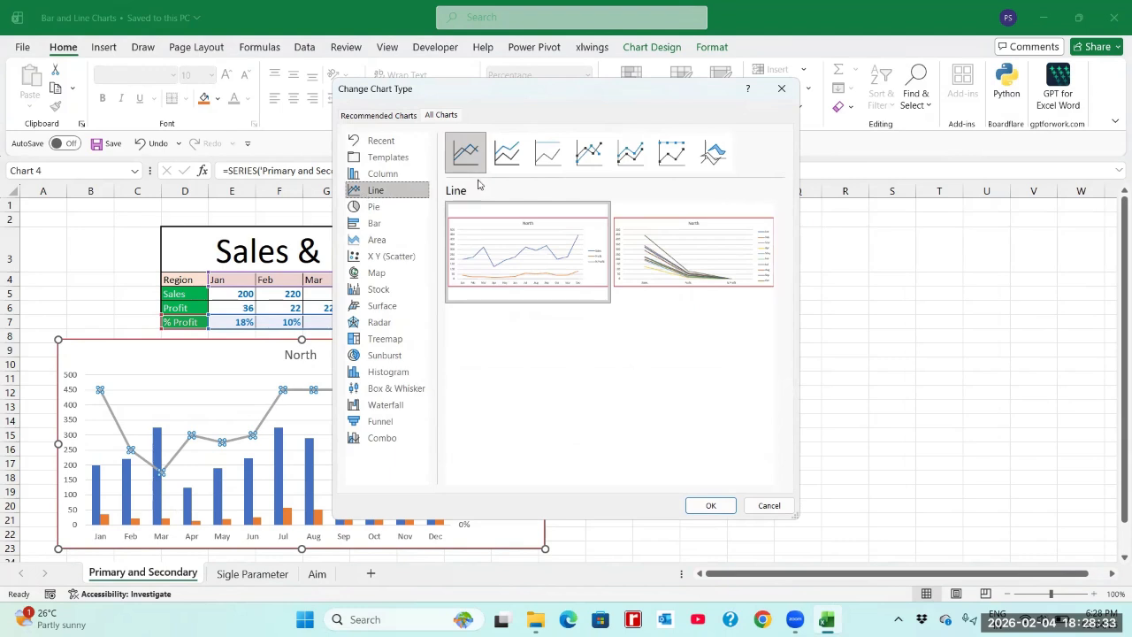
left_click(594, 153)
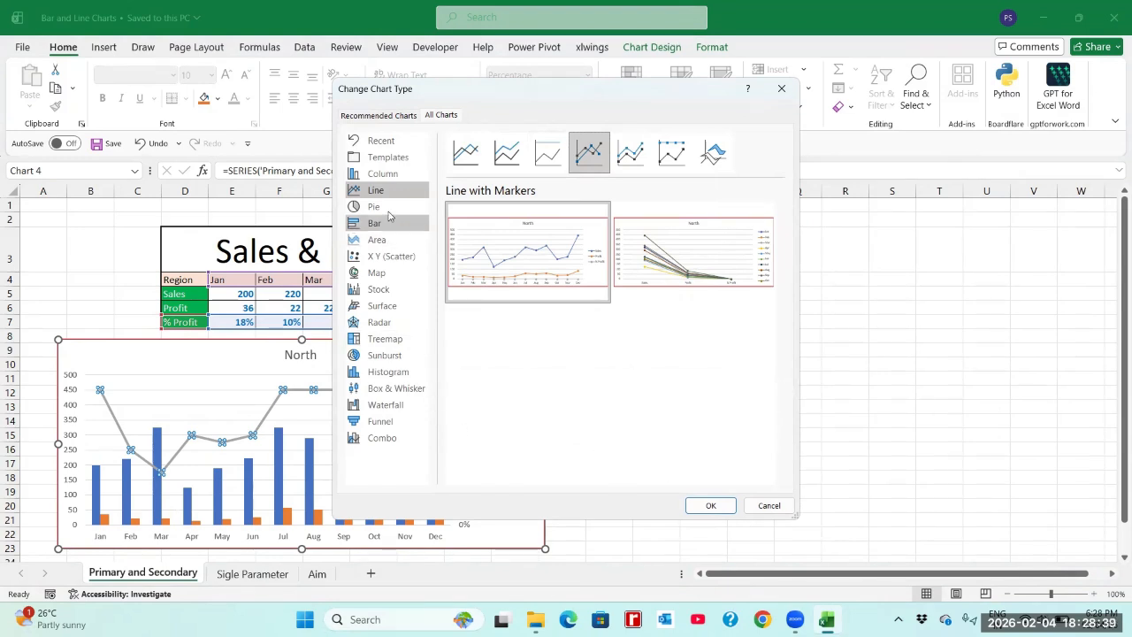
left_click(709, 504)
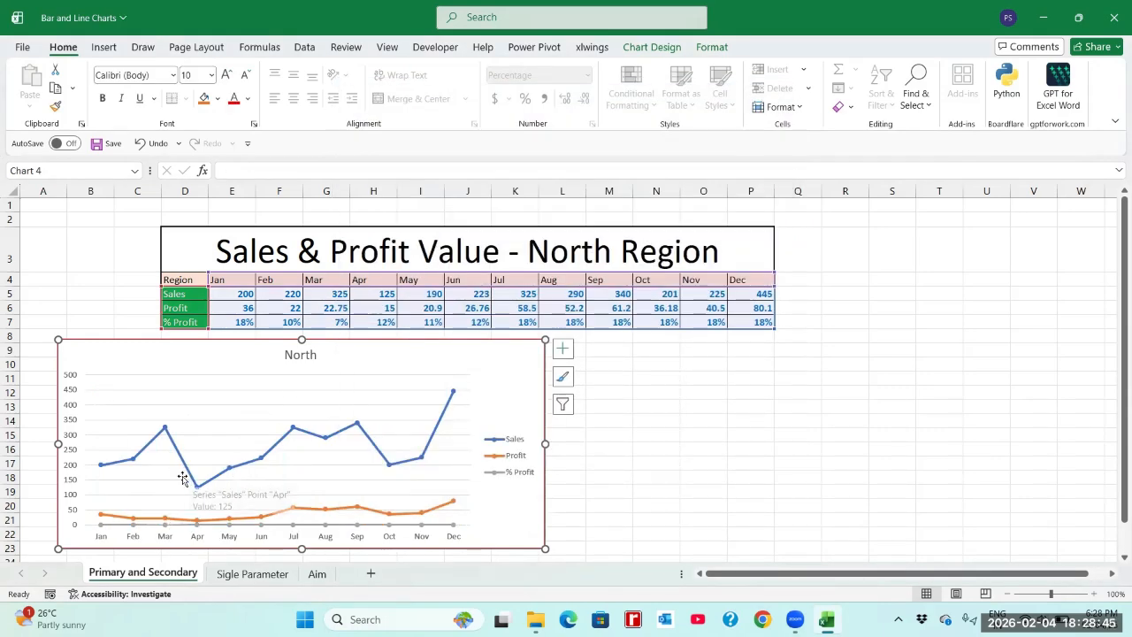
Step: Set the Sales and Profit series of the North chart to Clustered Column in a custom combination
left_click(141, 456)
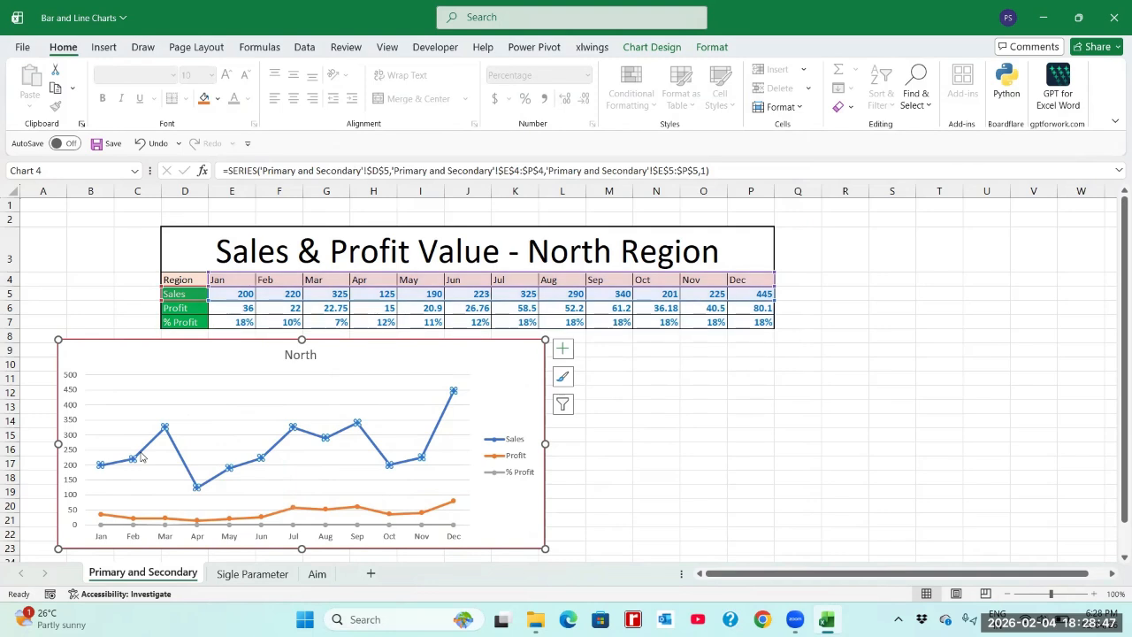
right_click(142, 455)
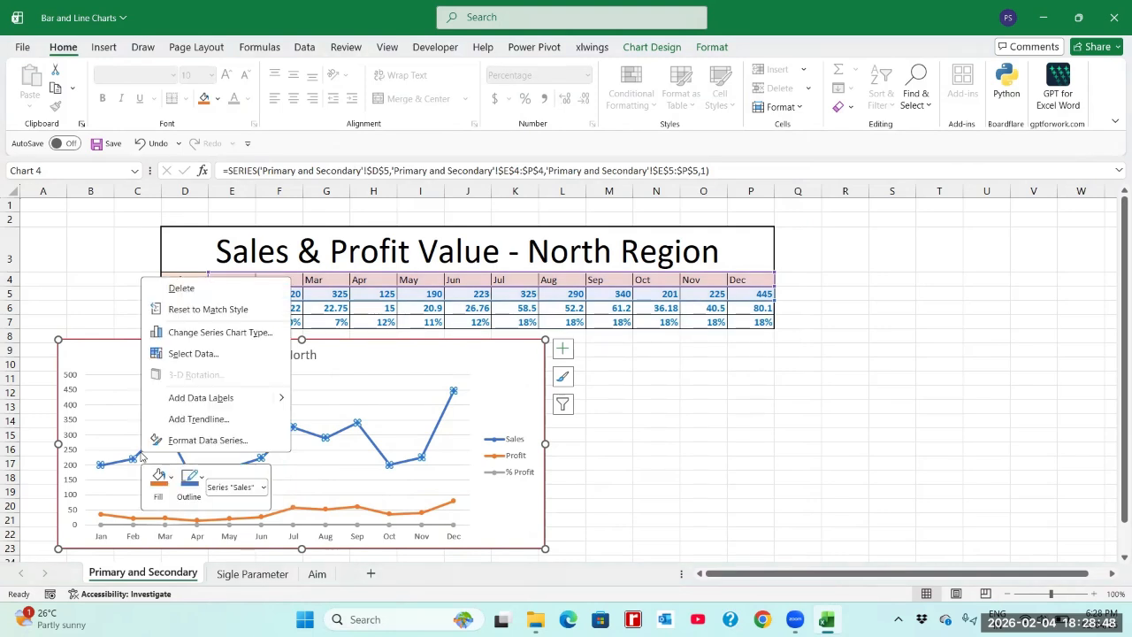
left_click(251, 334)
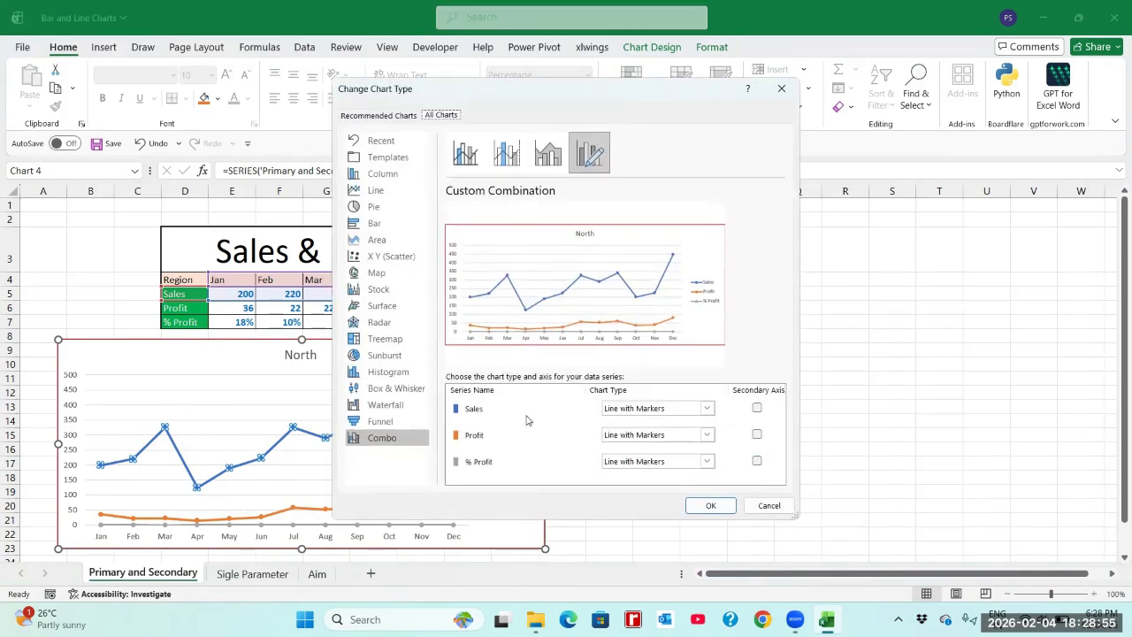
left_click(707, 409)
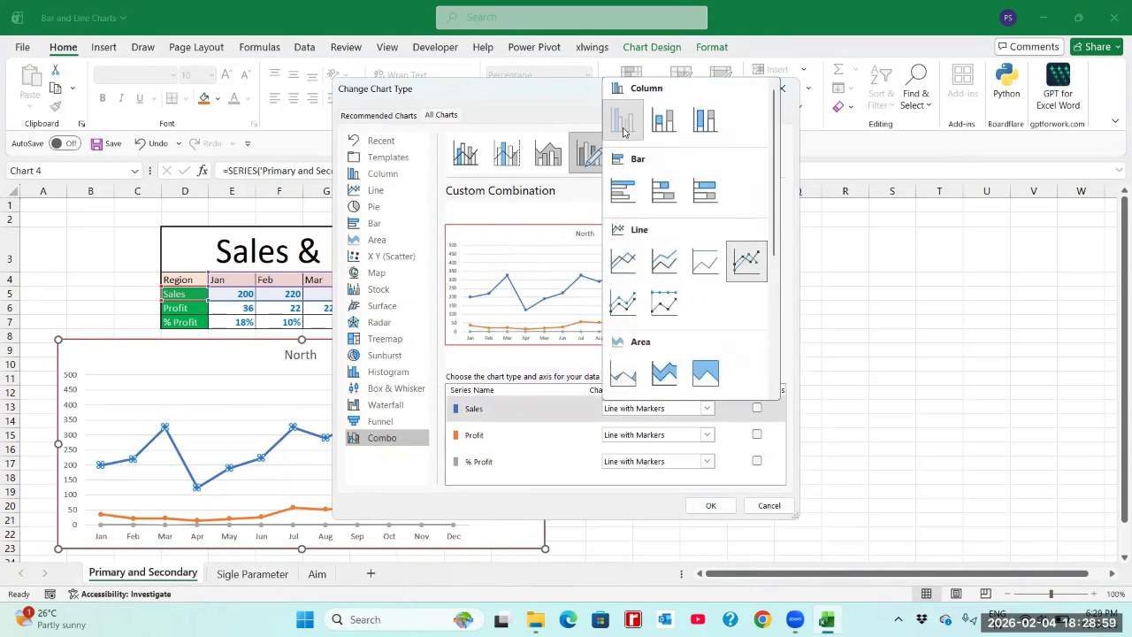
left_click(622, 126)
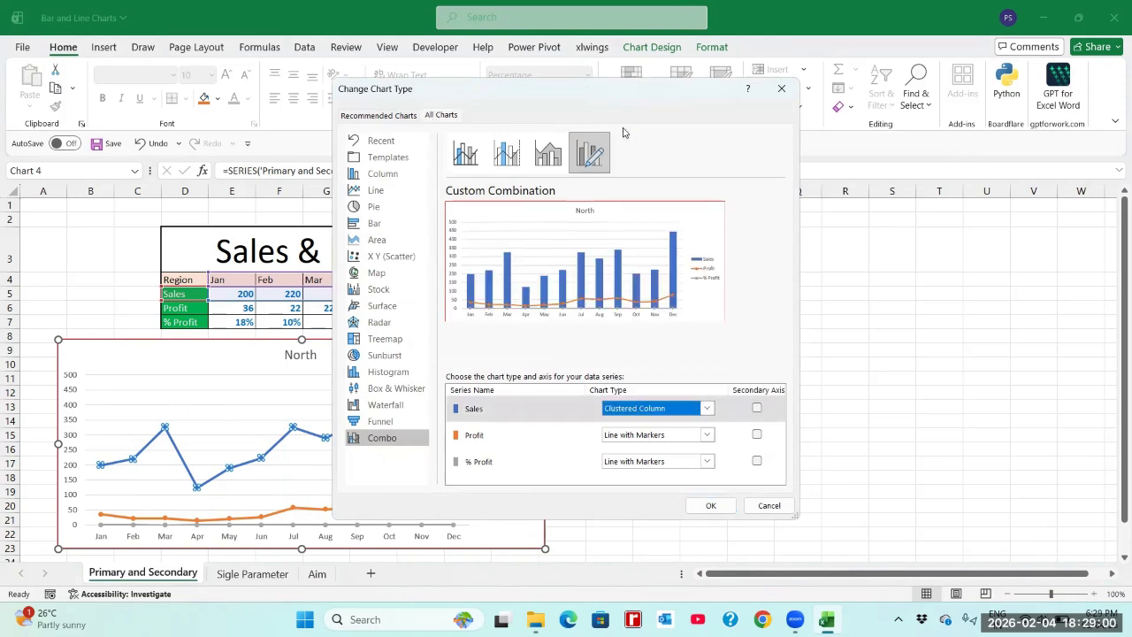
left_click(706, 434)
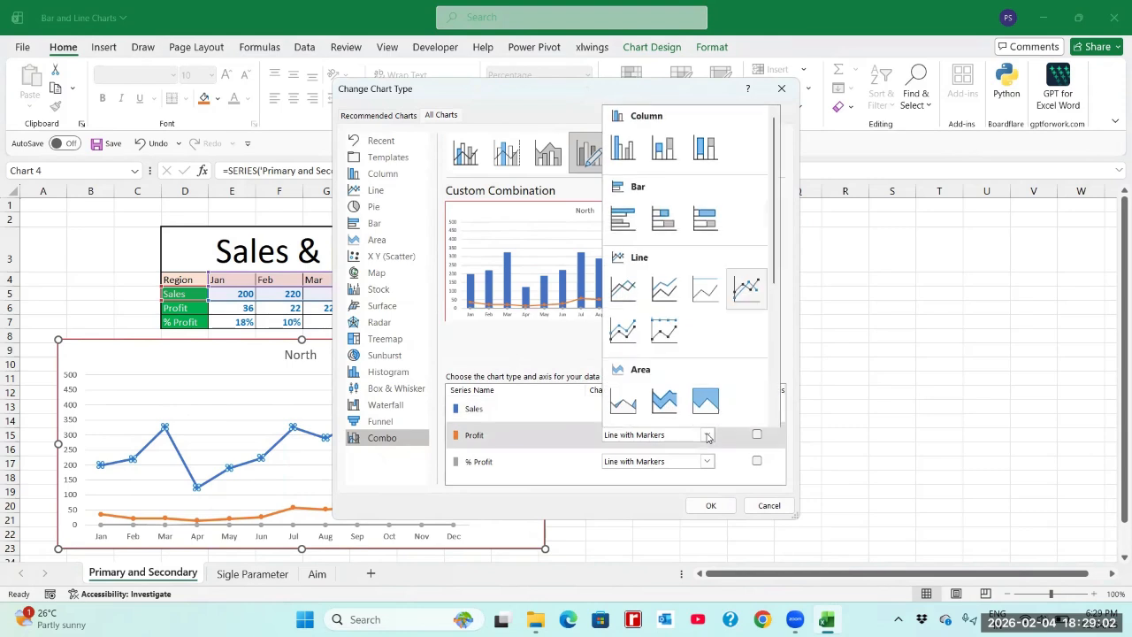
left_click(624, 148)
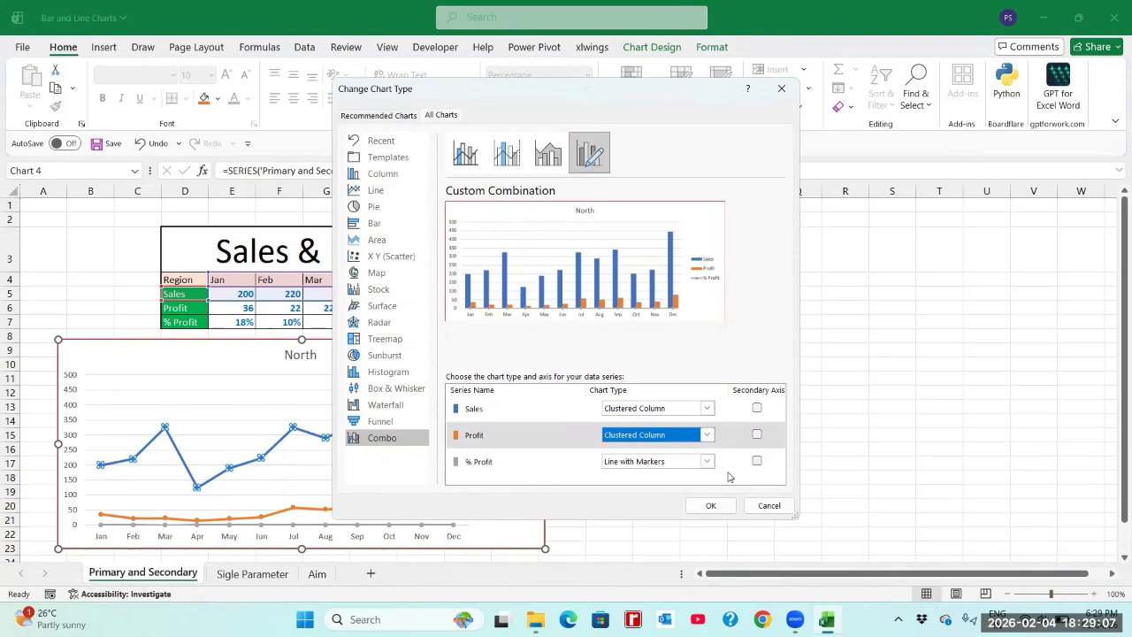
Step: Plot the % Profit line with markers on the secondary axis, apply the combination and deselect the chart
left_click(757, 461)
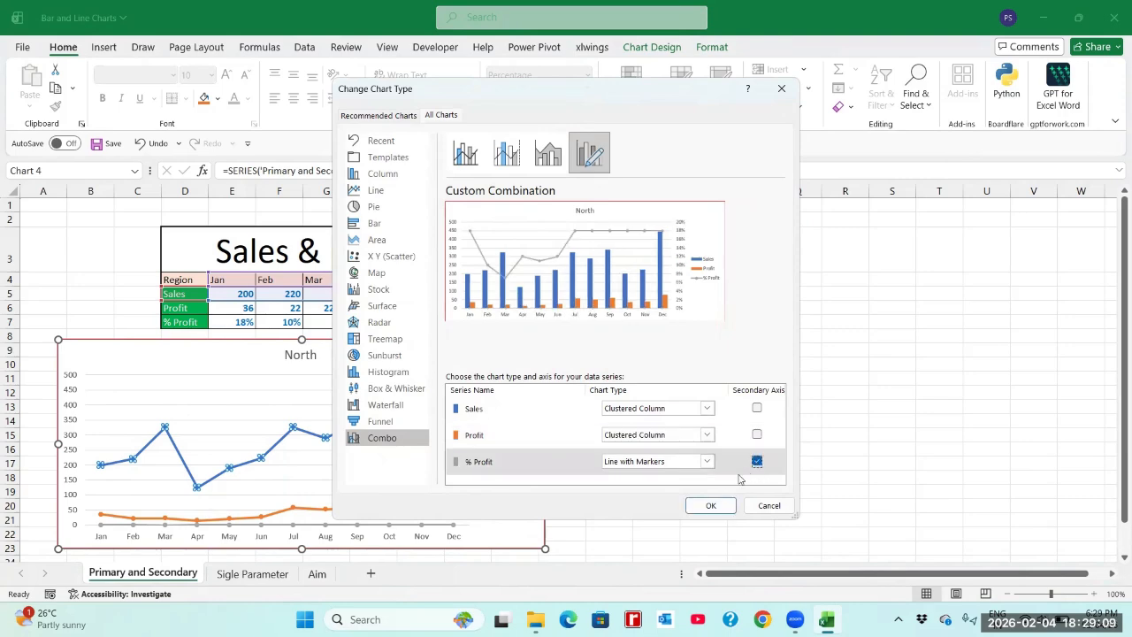
left_click(723, 506)
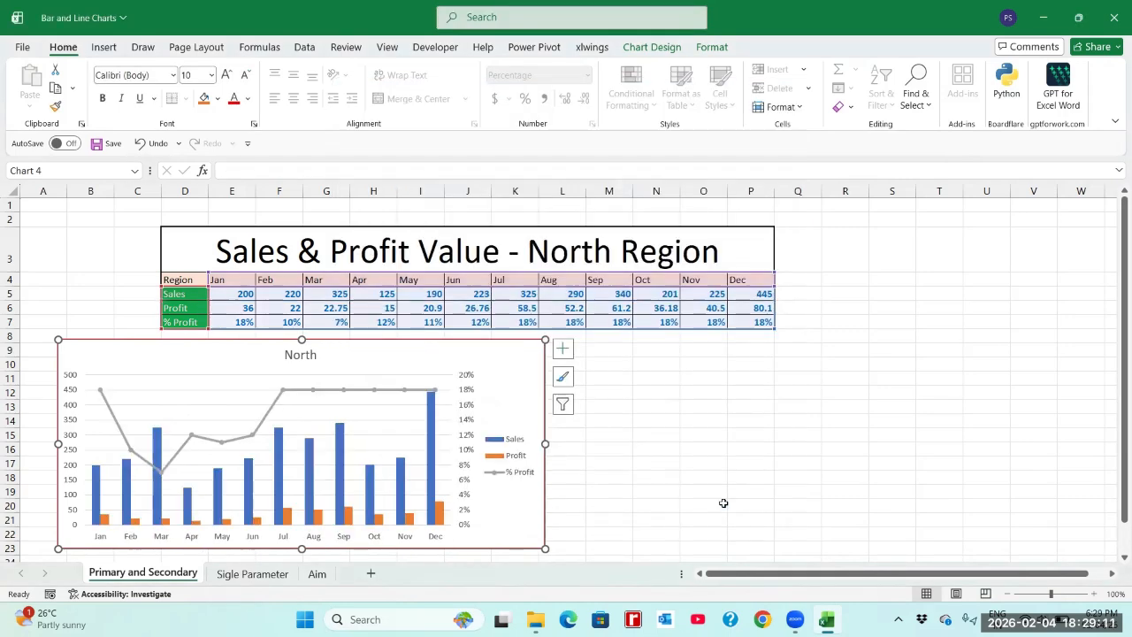
left_click(670, 506)
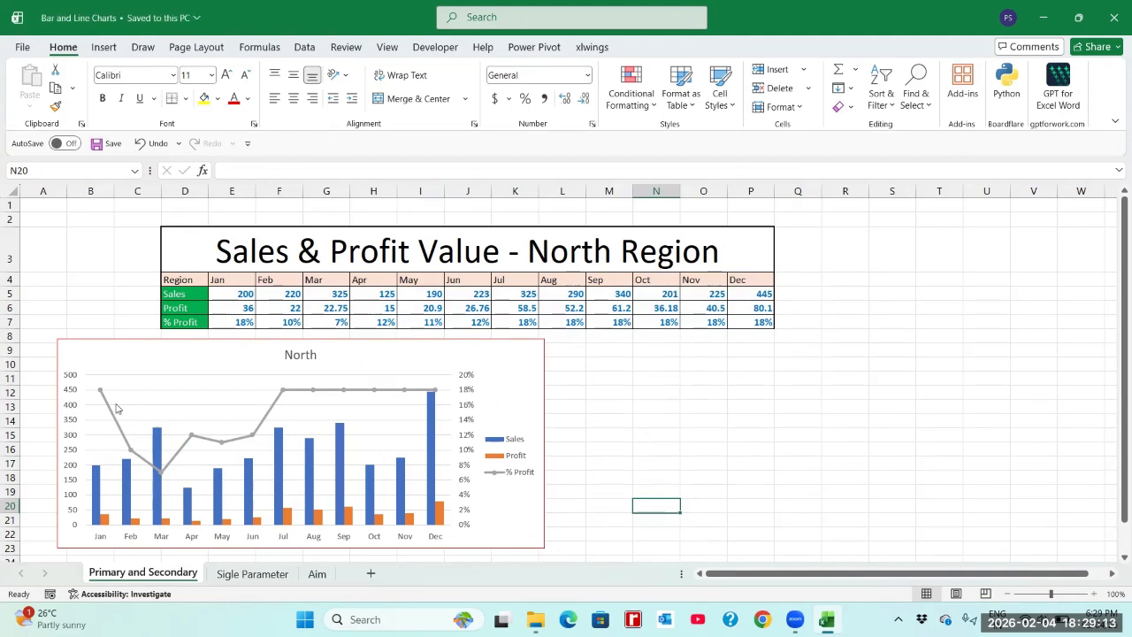
Step: Examine the January, February and March markers on the % Profit line and check the July percentage in cell K7
mouse_move(99, 393)
mouse_move(131, 453)
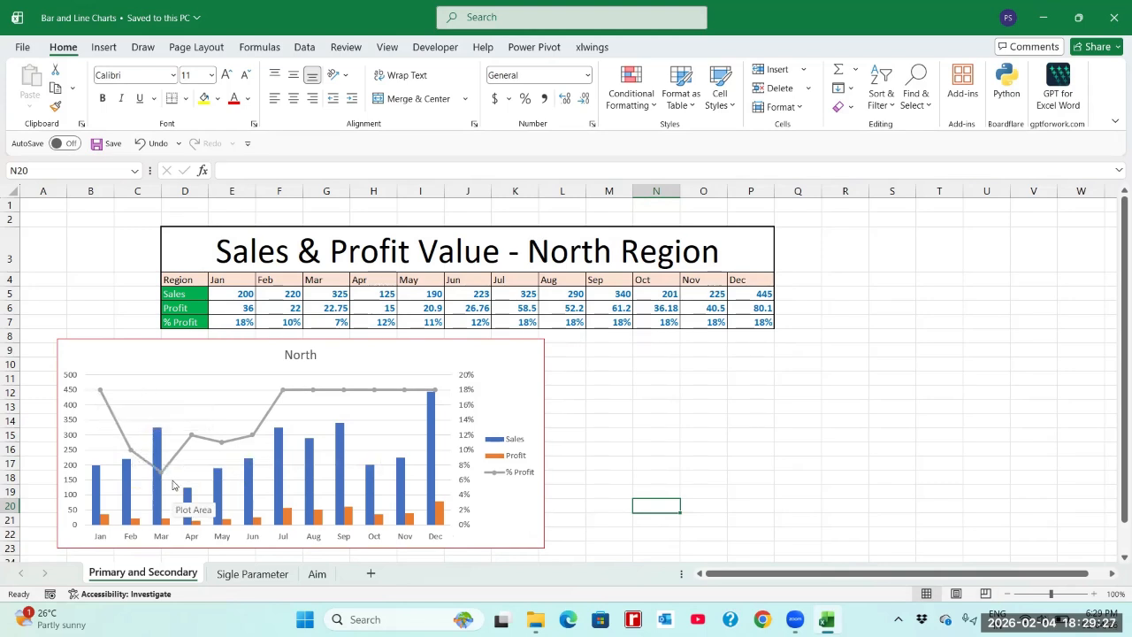
mouse_move(163, 477)
left_click(525, 321)
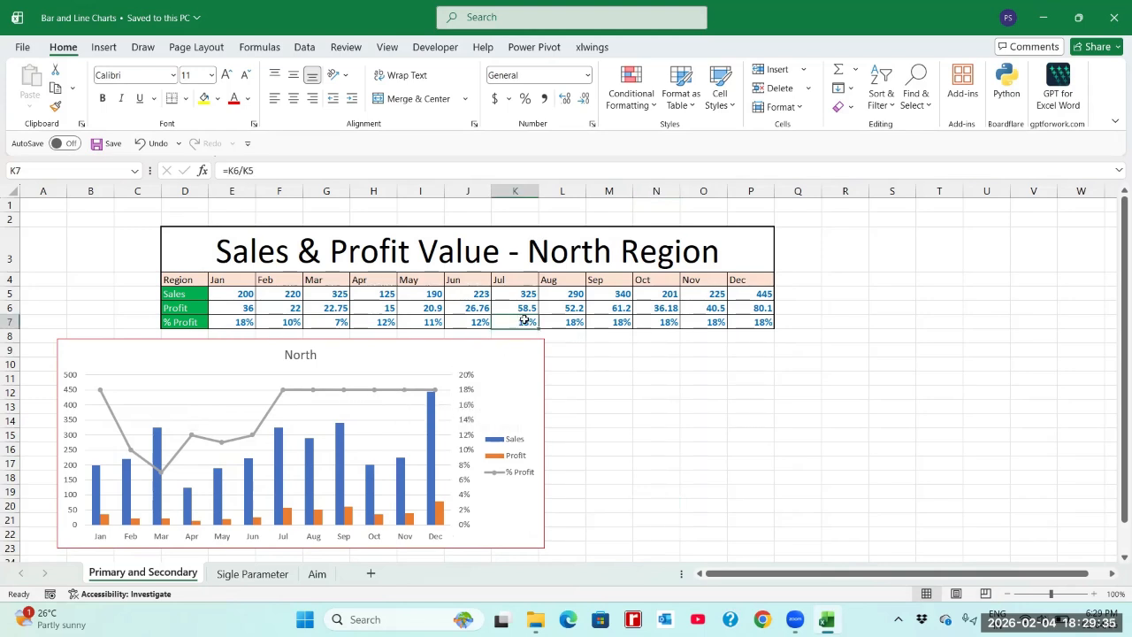
Step: Set the July profit in cell K6 to 27 and save the workbook
left_click(579, 323)
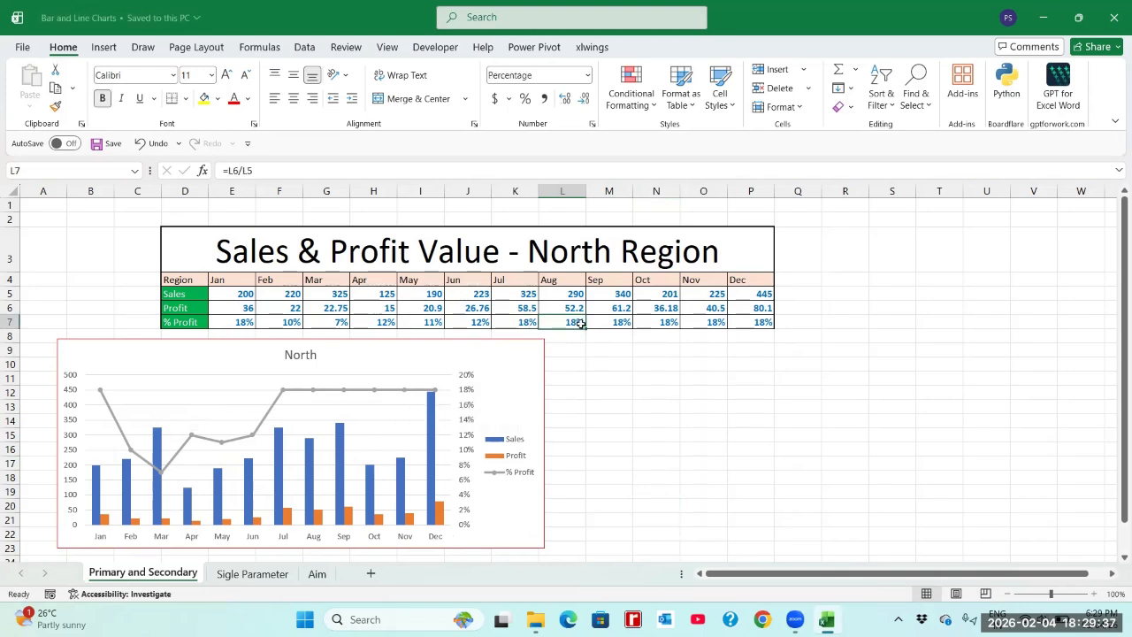
key("Left")
key("Left")
key("Right")
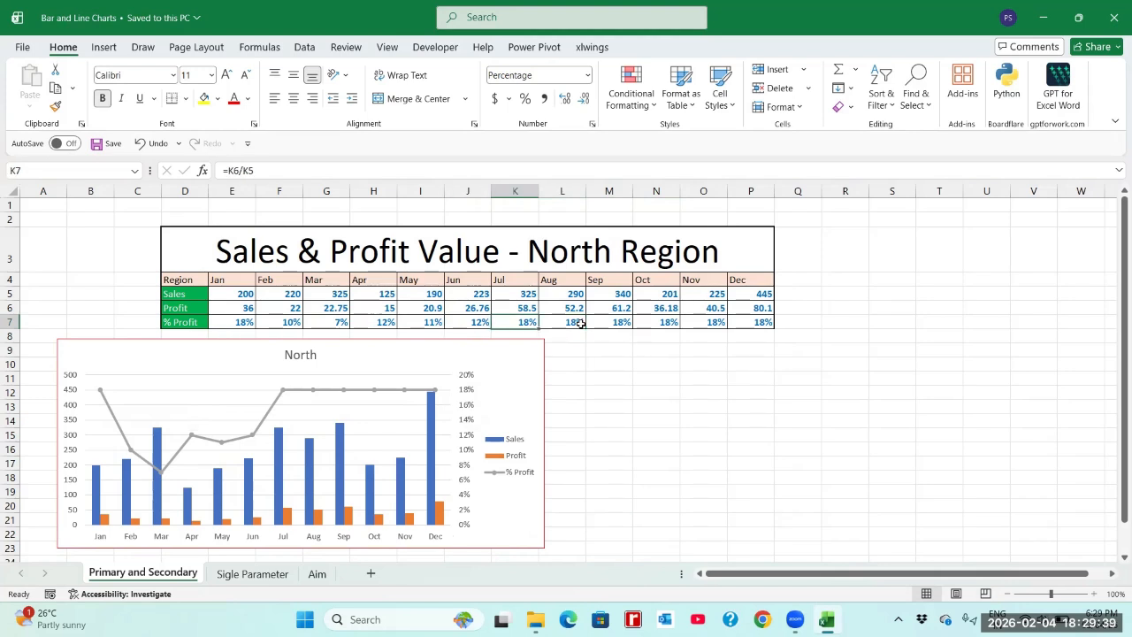
key("Up")
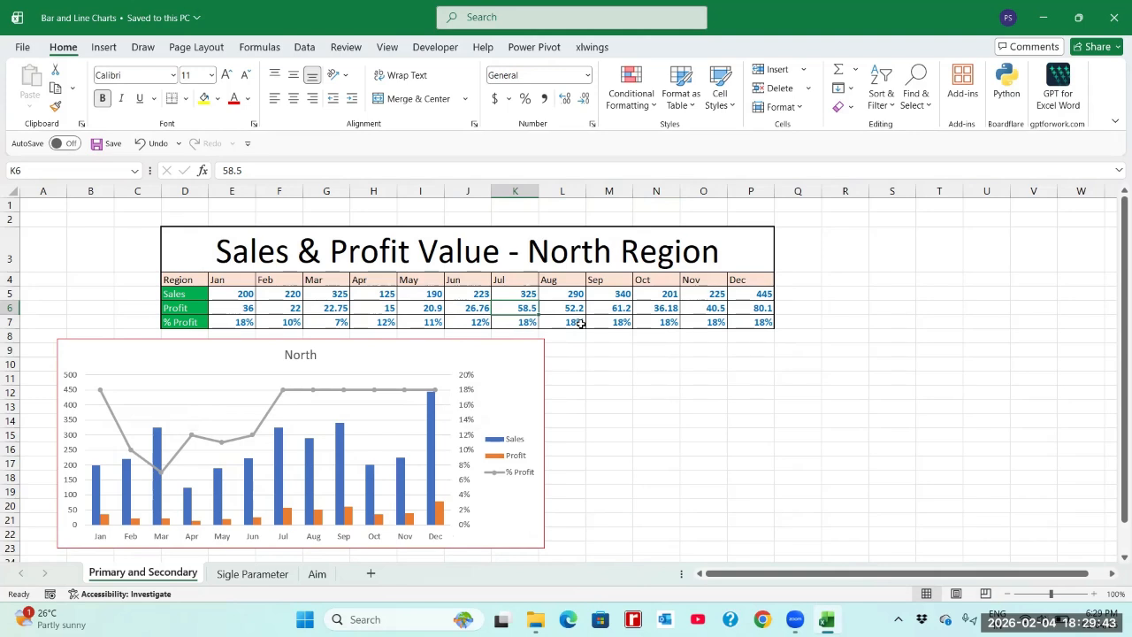
type("2")
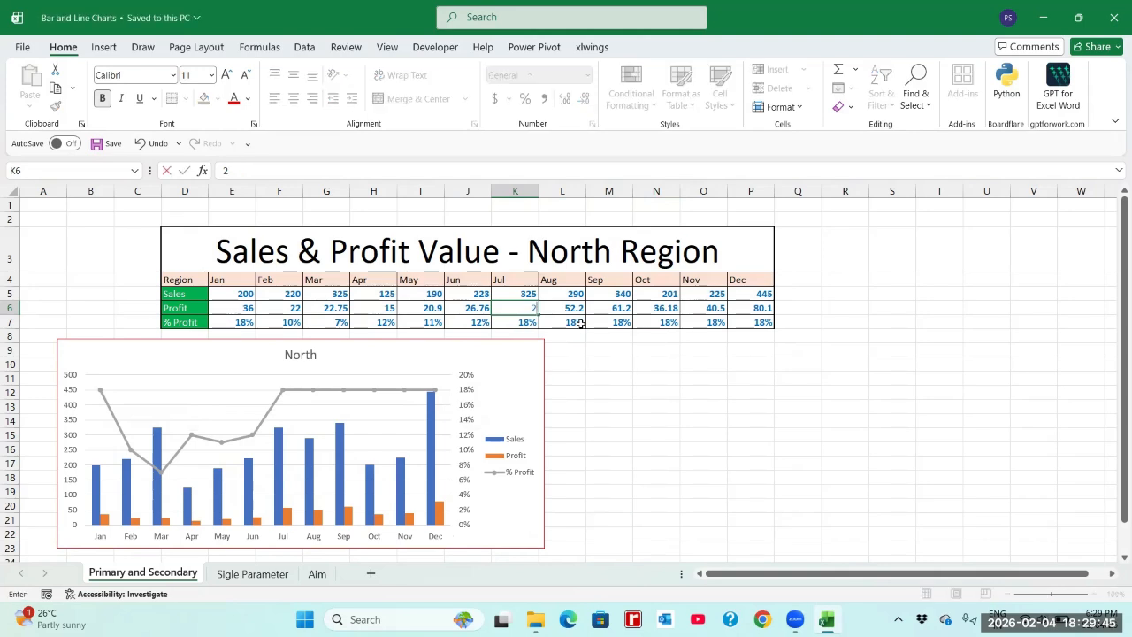
type("7")
key("Tab")
key("shift+Tab")
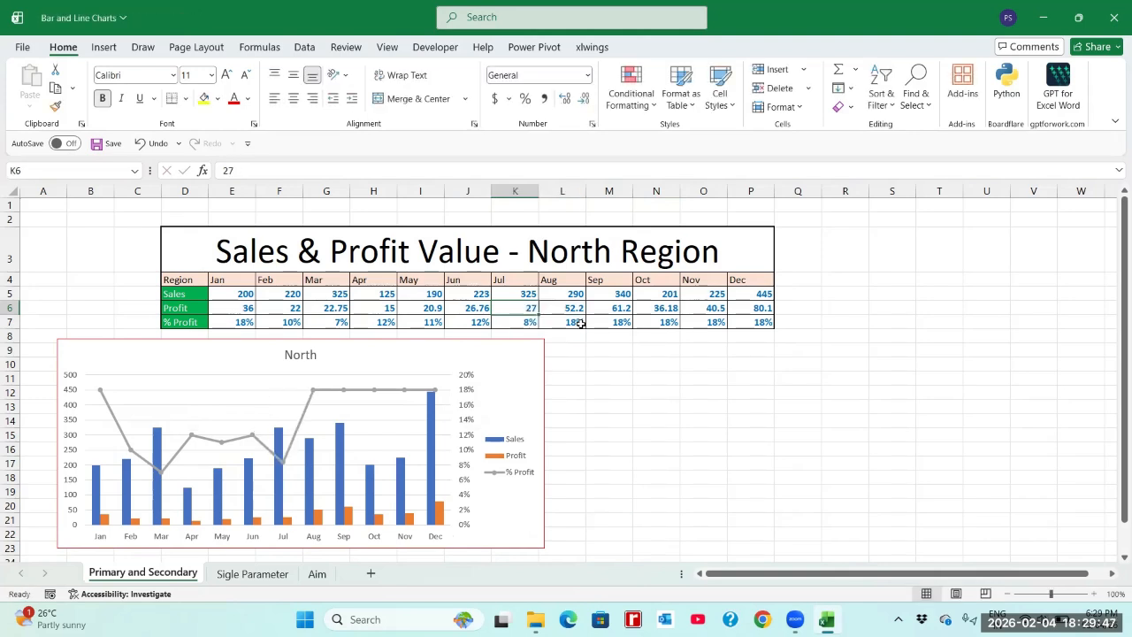
key("ctrl+s")
Step: Set the August profit in L6 to 33.5 and the September profit in M6 to 69.7
key("Tab")
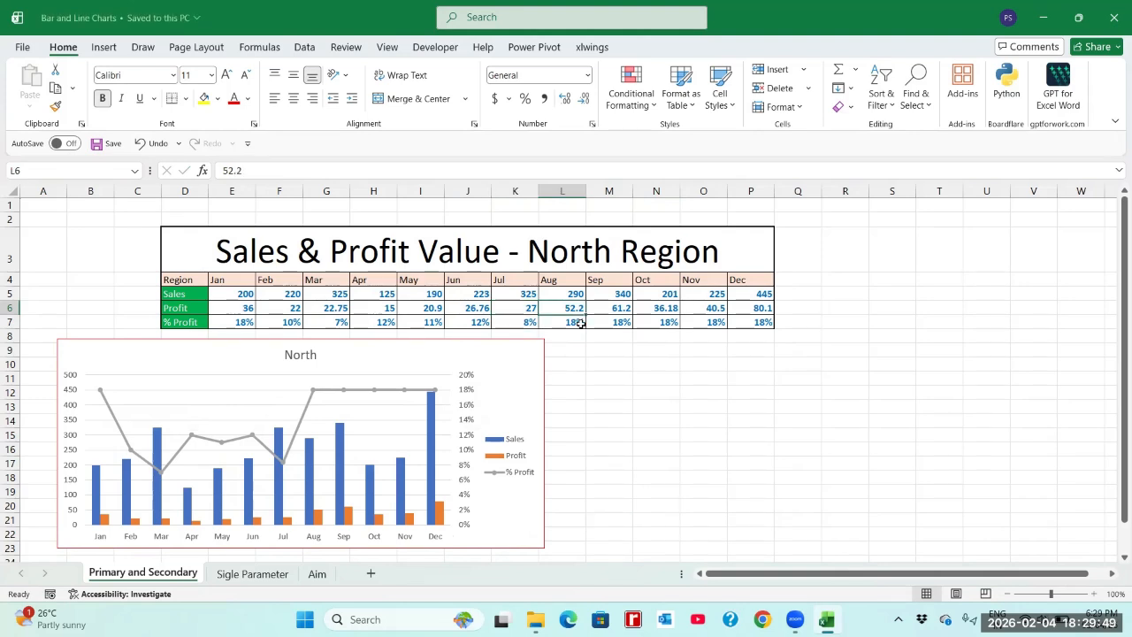
type("33")
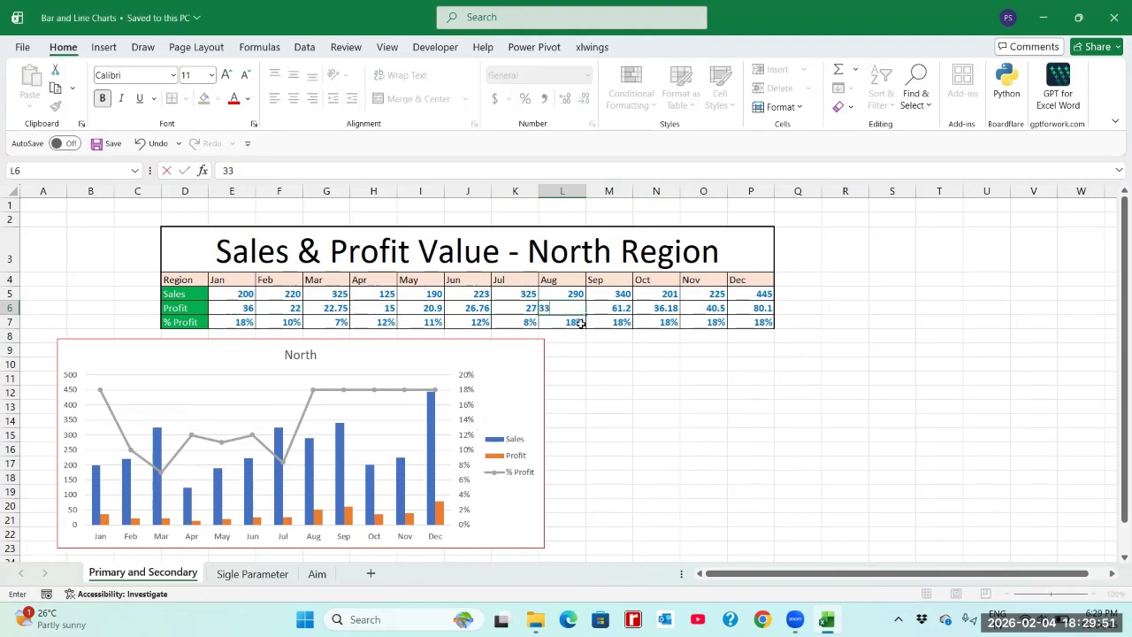
type(".5")
key("Tab")
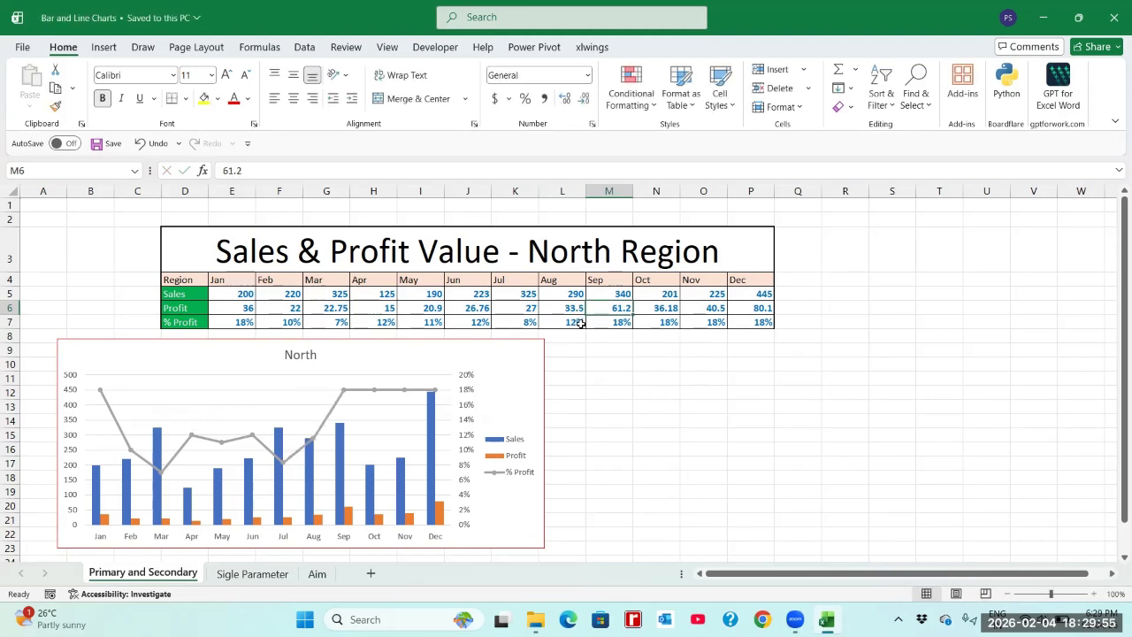
type("6")
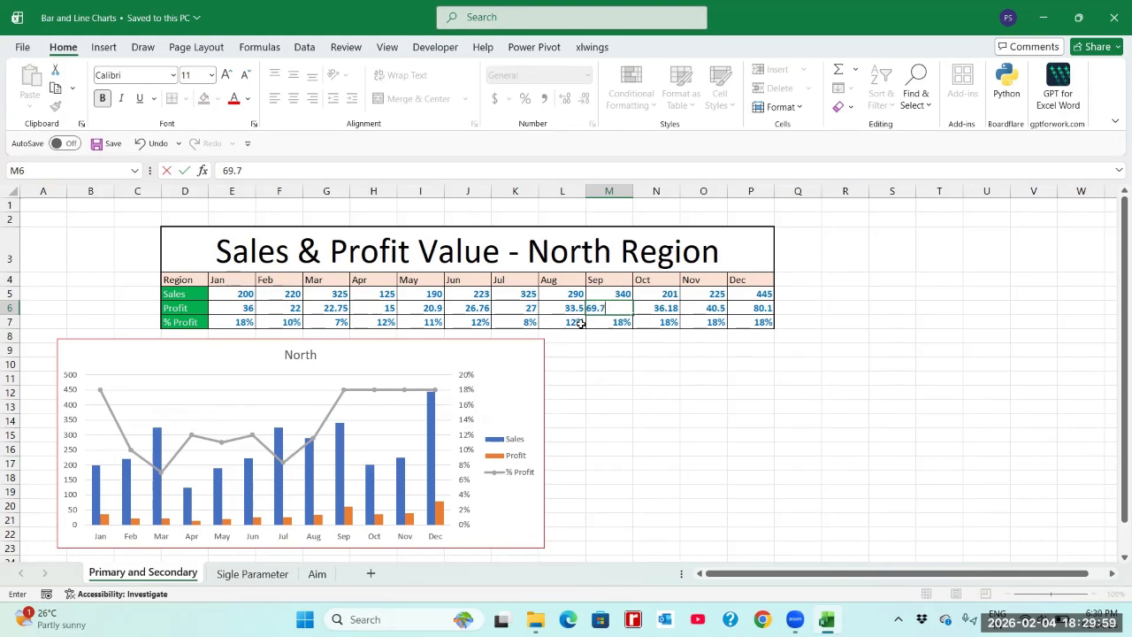
key("Tab")
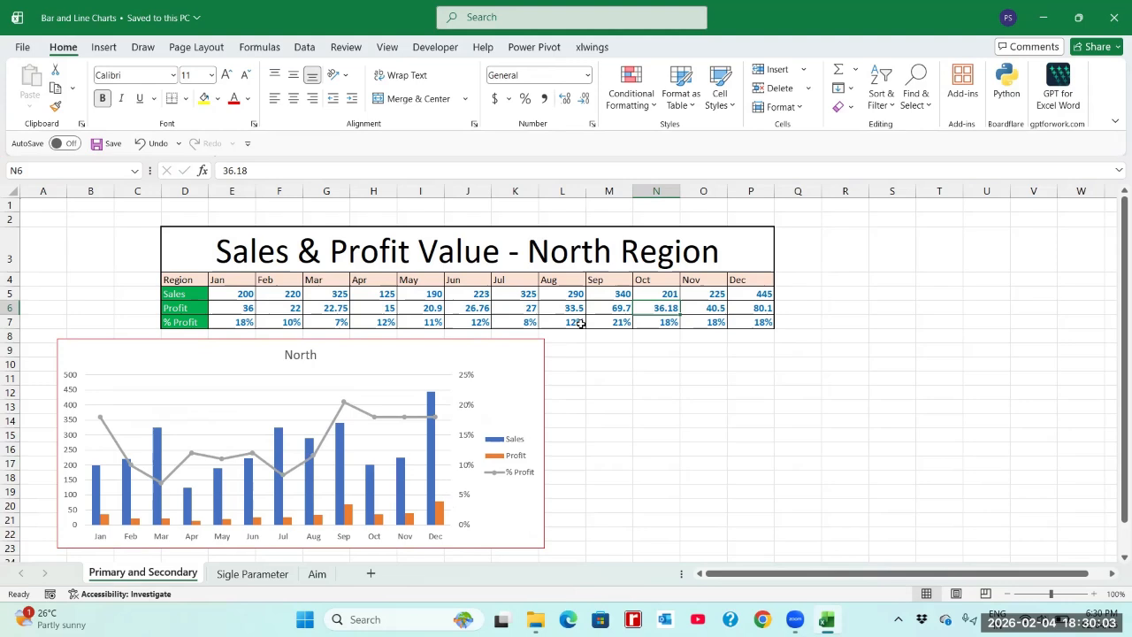
Step: Set the October profit in cell N6 to 20.2 and save the workbook
type("2")
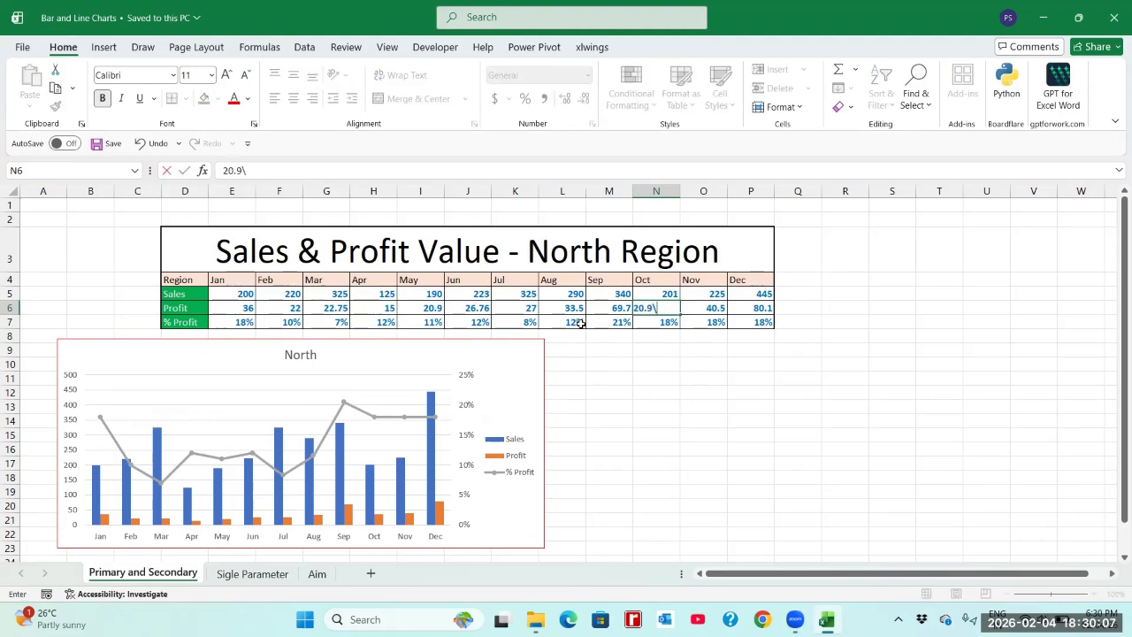
type("0.9")
key("BackSpace")
type("2")
key("Return")
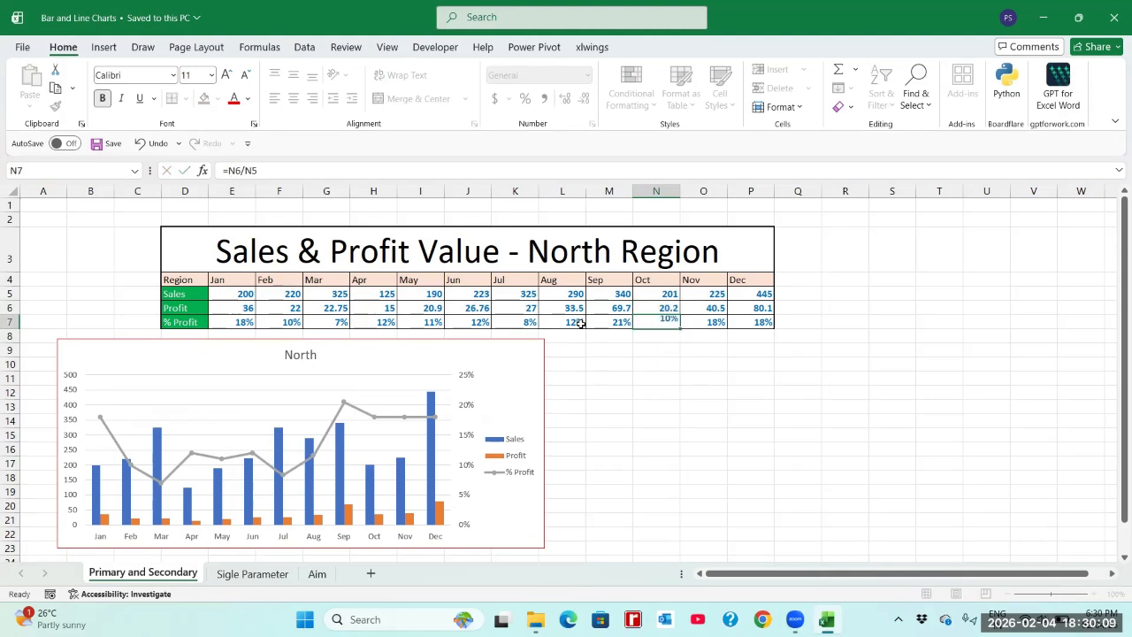
key("Up")
key("Right")
key("ctrl+s")
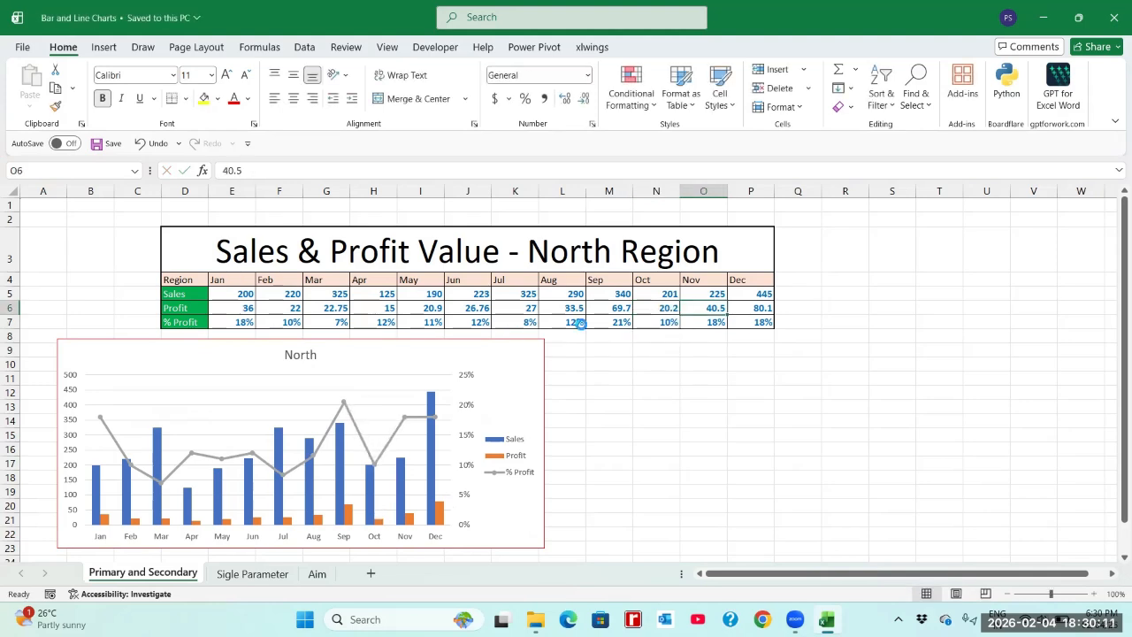
Step: Set the November profit in cell O6 to 17.9 and save the workbook
type("2")
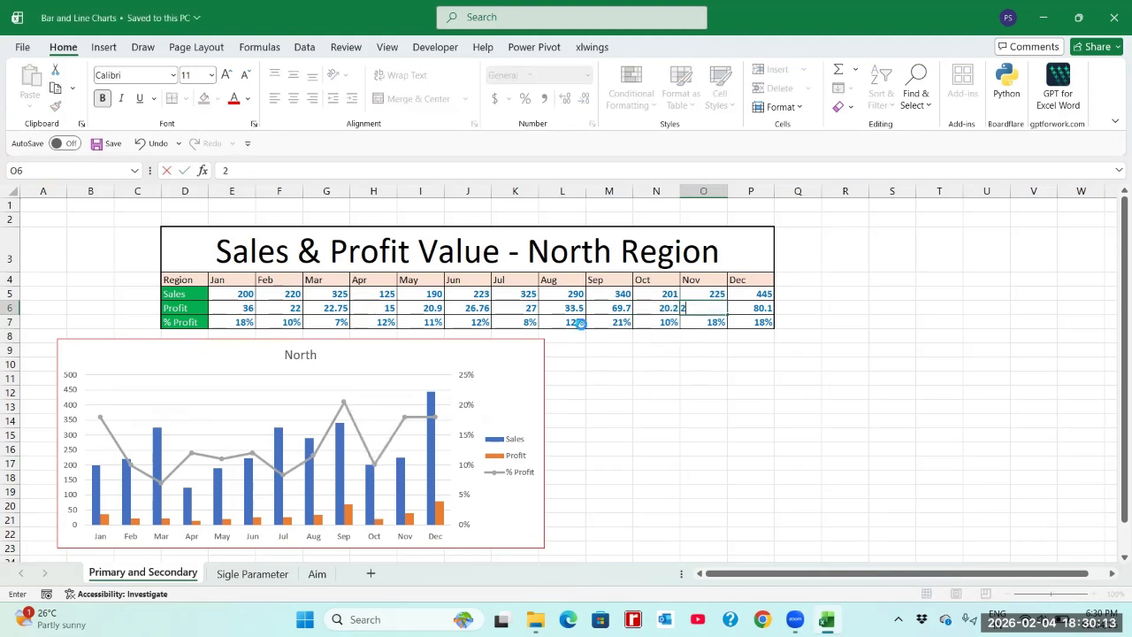
type("7.9")
key("Return")
key("Up")
key("Right")
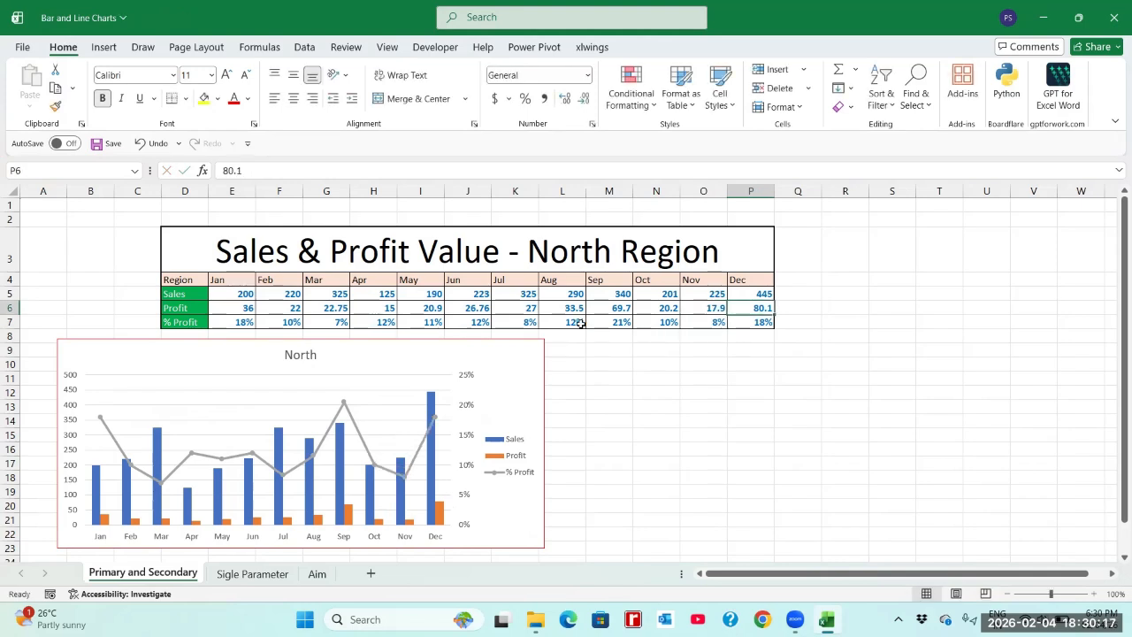
key("ctrl+s")
Step: Compare the January and September percentages in row 7 and check the September marker on the chart's % Profit line
left_click(613, 324)
left_click(241, 323)
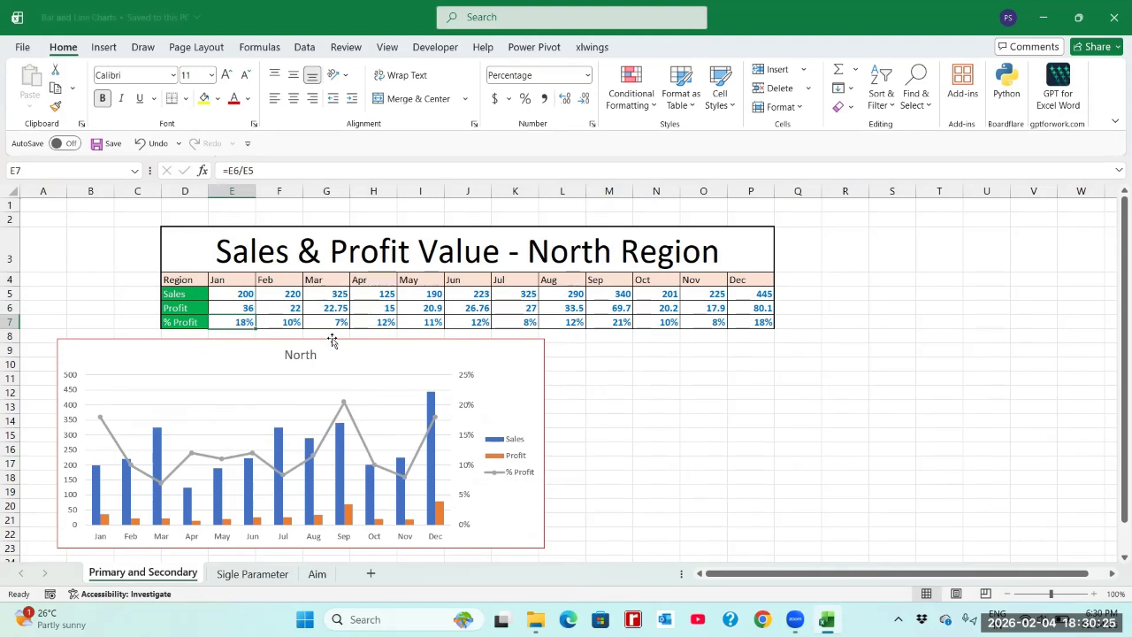
left_click(610, 324)
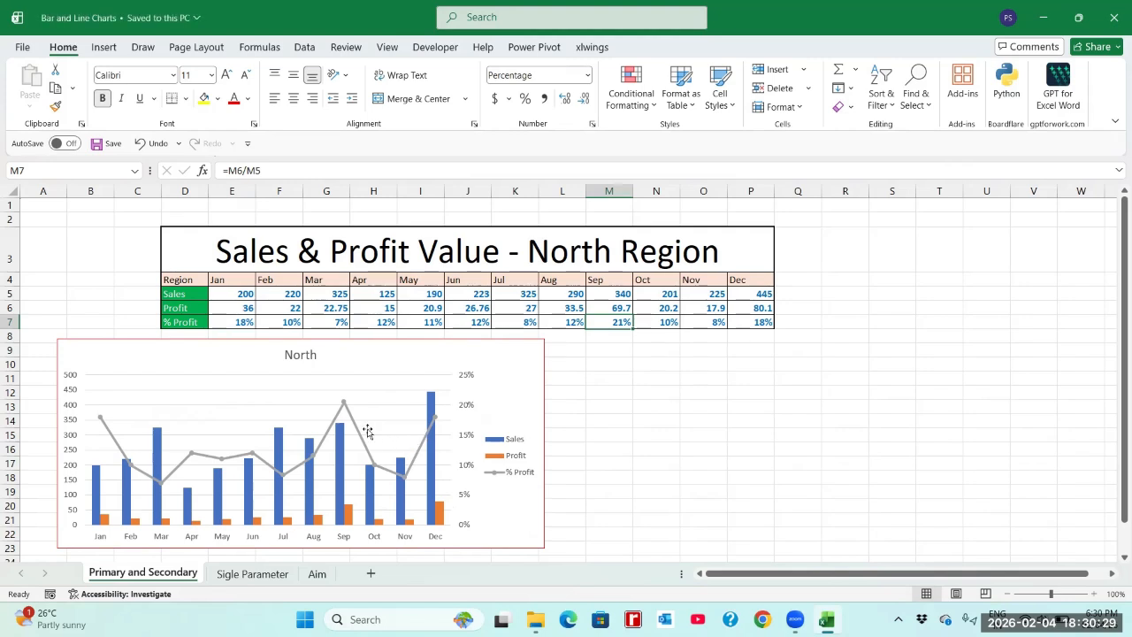
mouse_move(344, 407)
mouse_move(344, 406)
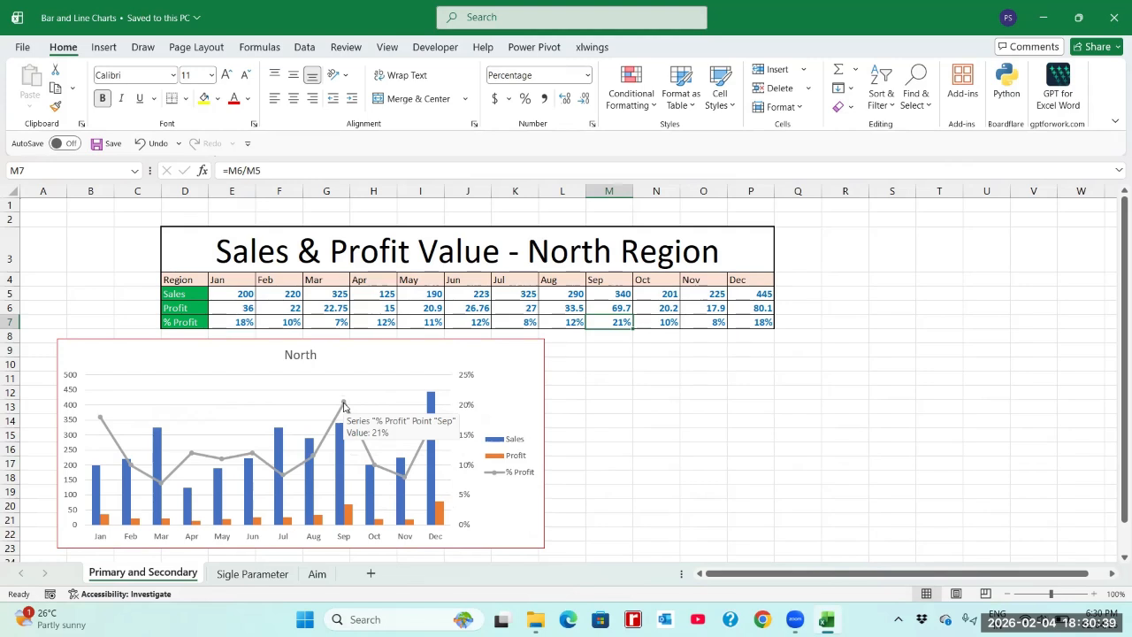
Step: Apply the quick layout with a vertical axis title and a data table with legend keys to the North chart
left_click(354, 361)
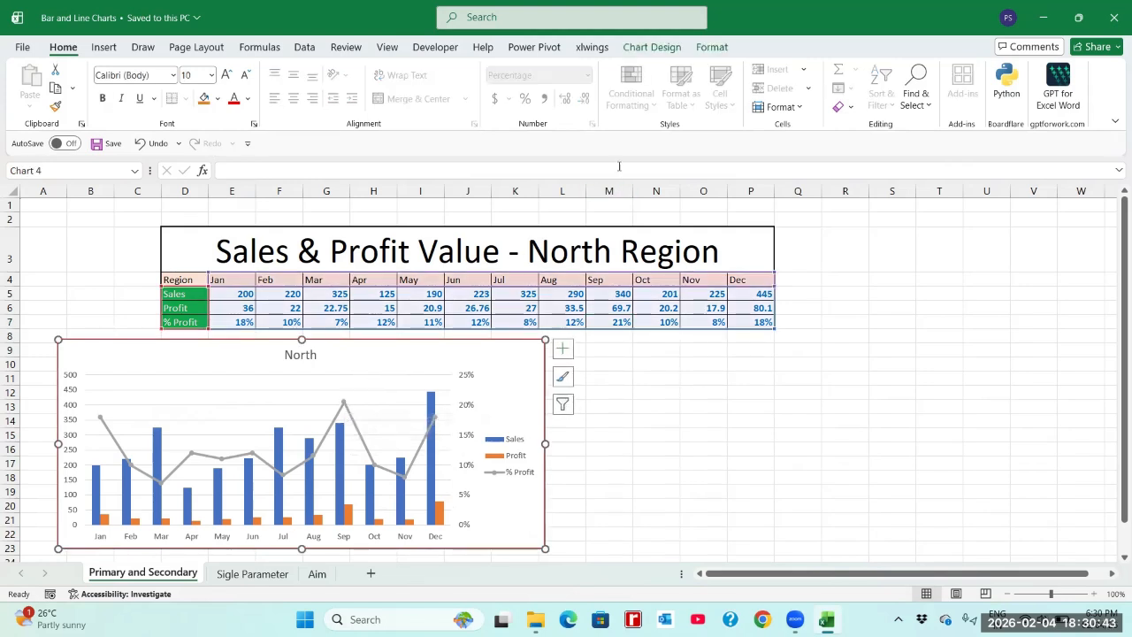
left_click(645, 50)
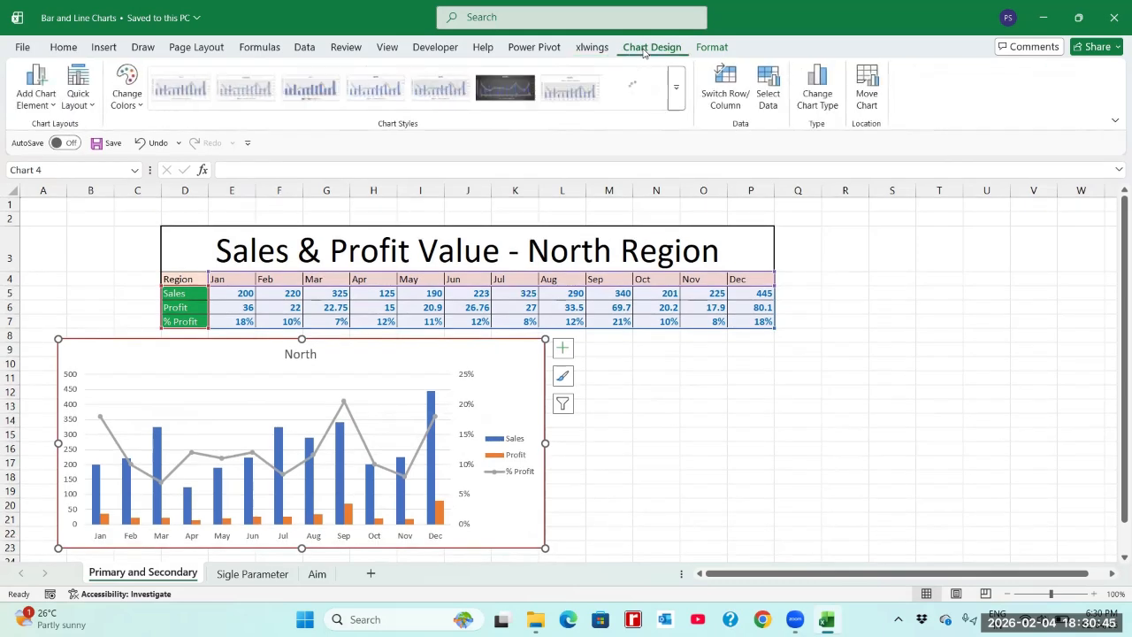
left_click(93, 109)
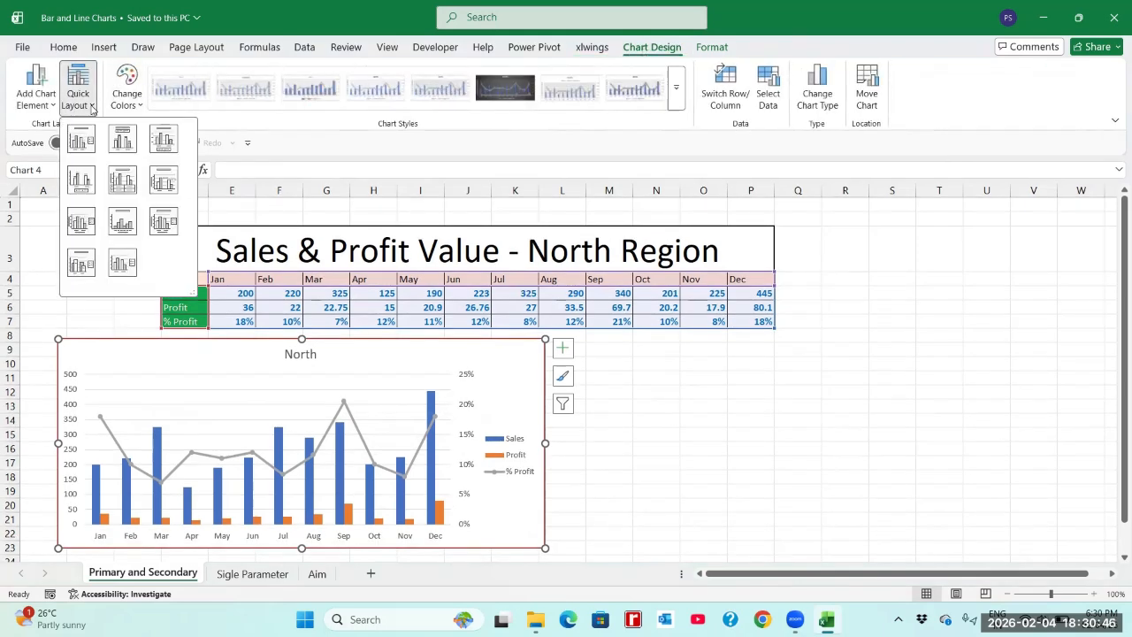
left_click(117, 186)
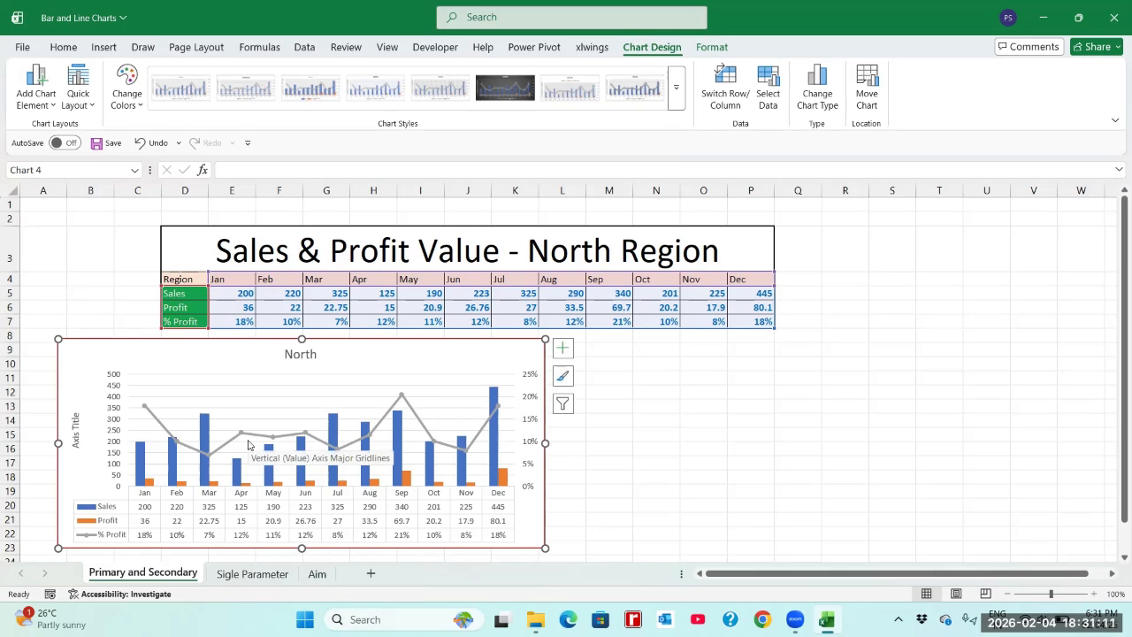
Step: Review the Primary Axis and Secondary Axis topics on the Aim sheet, return to the Primary and Secondary sheet and deselect the chart
left_click(321, 574)
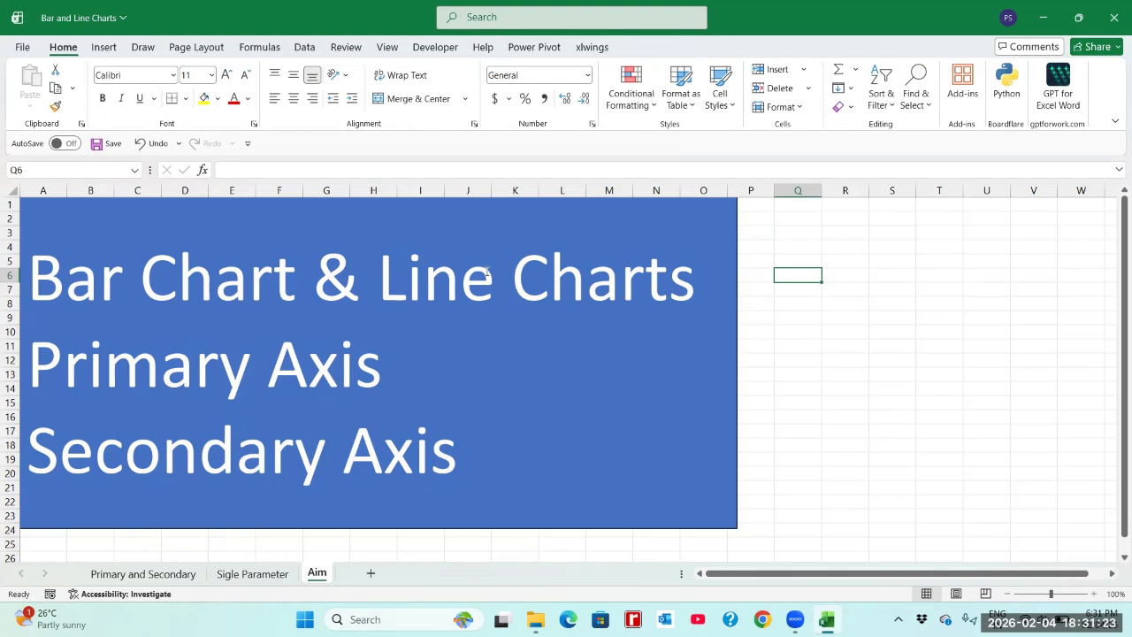
left_click(261, 382)
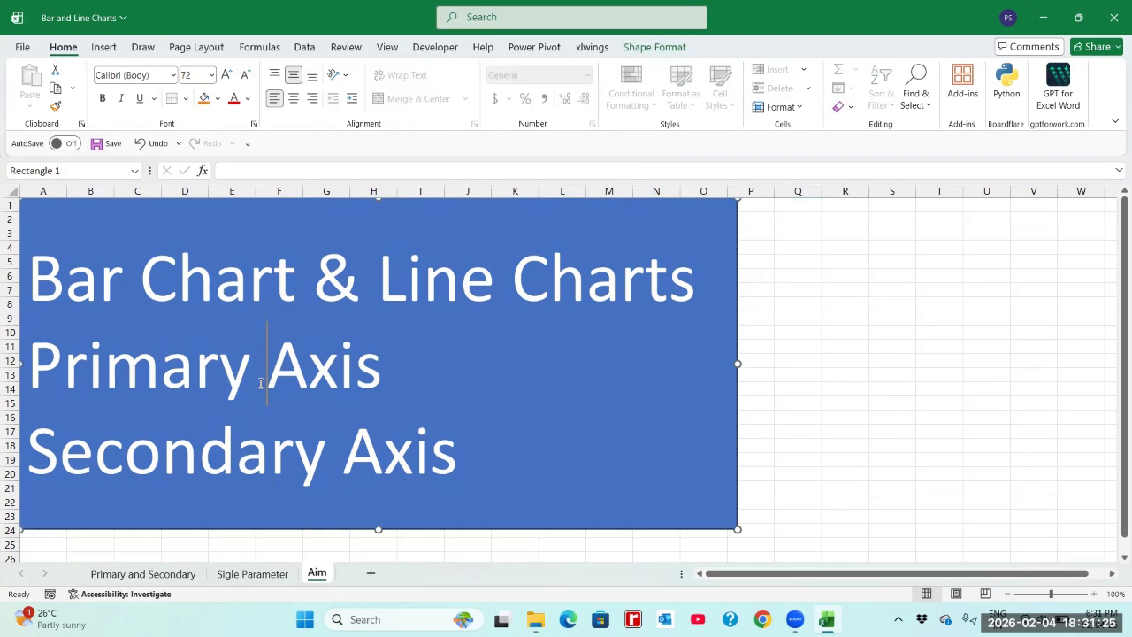
key("Down")
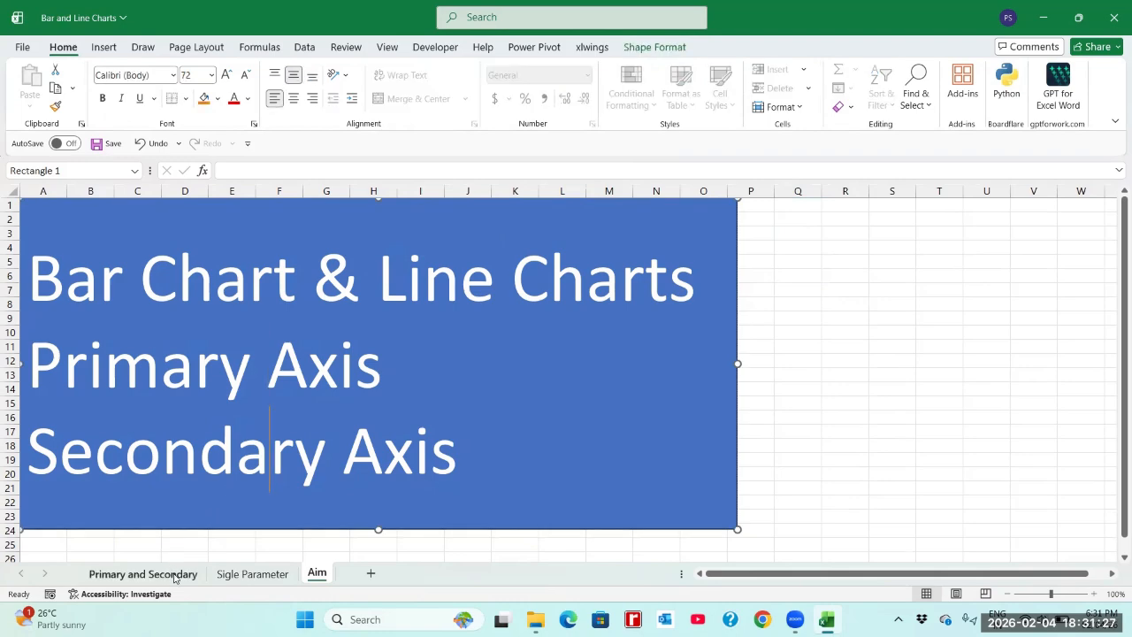
left_click(142, 574)
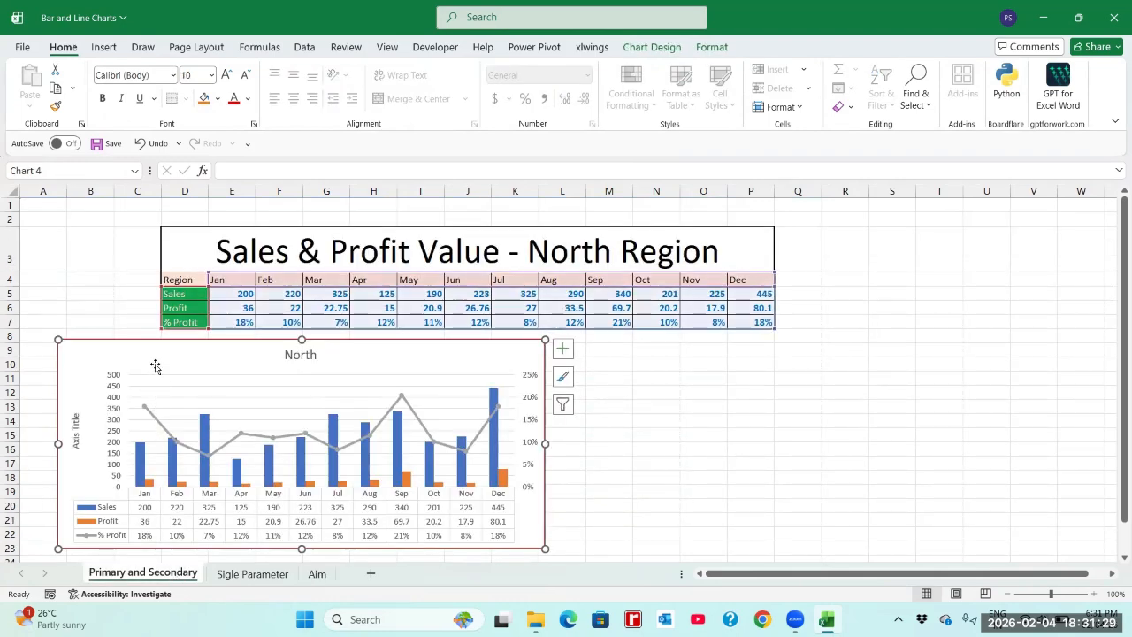
left_click(634, 400)
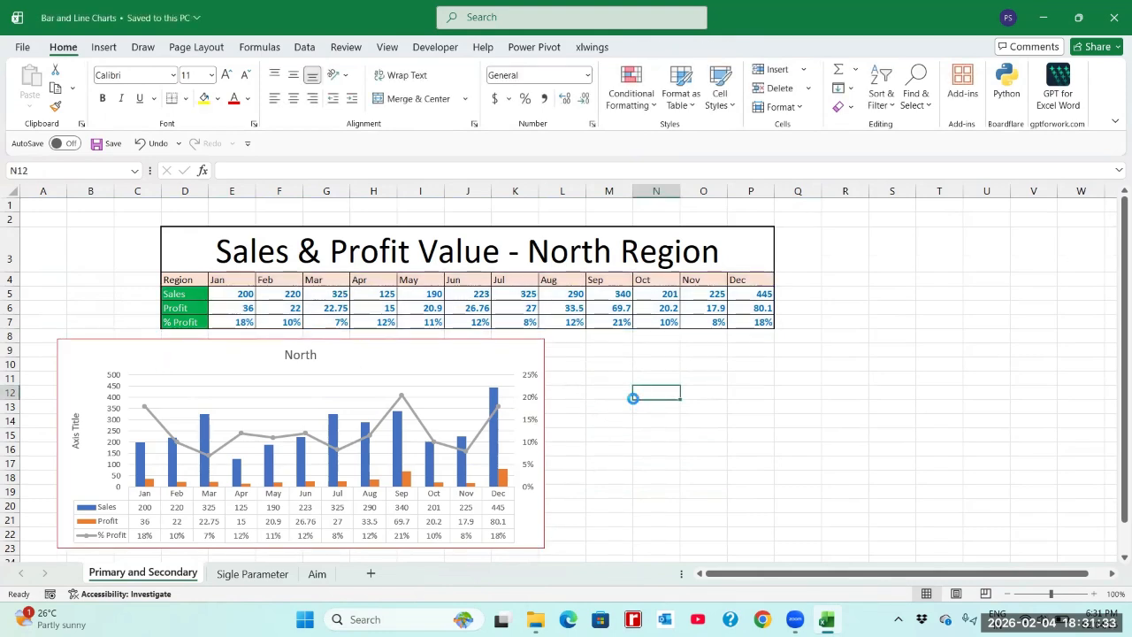
left_click(697, 394)
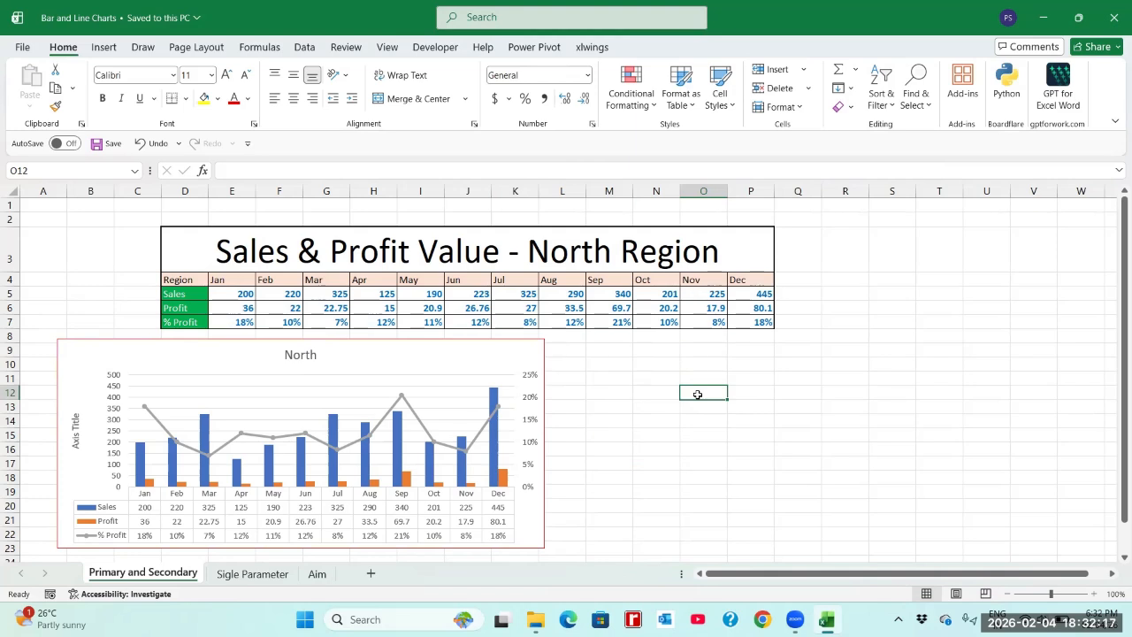
key("Right")
key("Left")
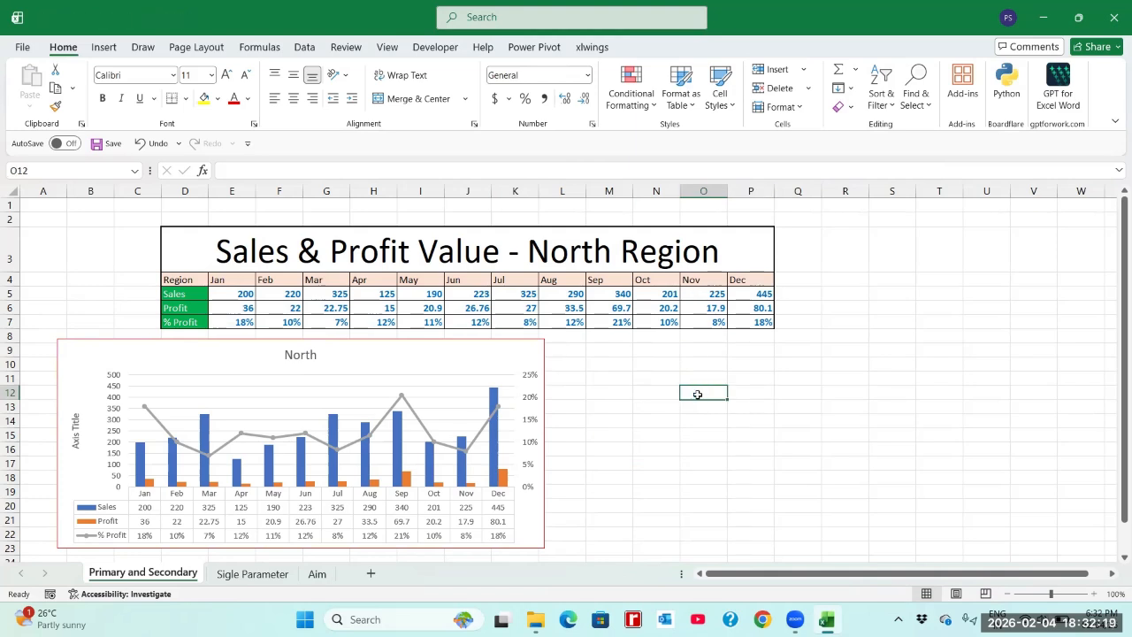
key("Left")
key("Left")
key("Right")
key("Right")
key("Right")
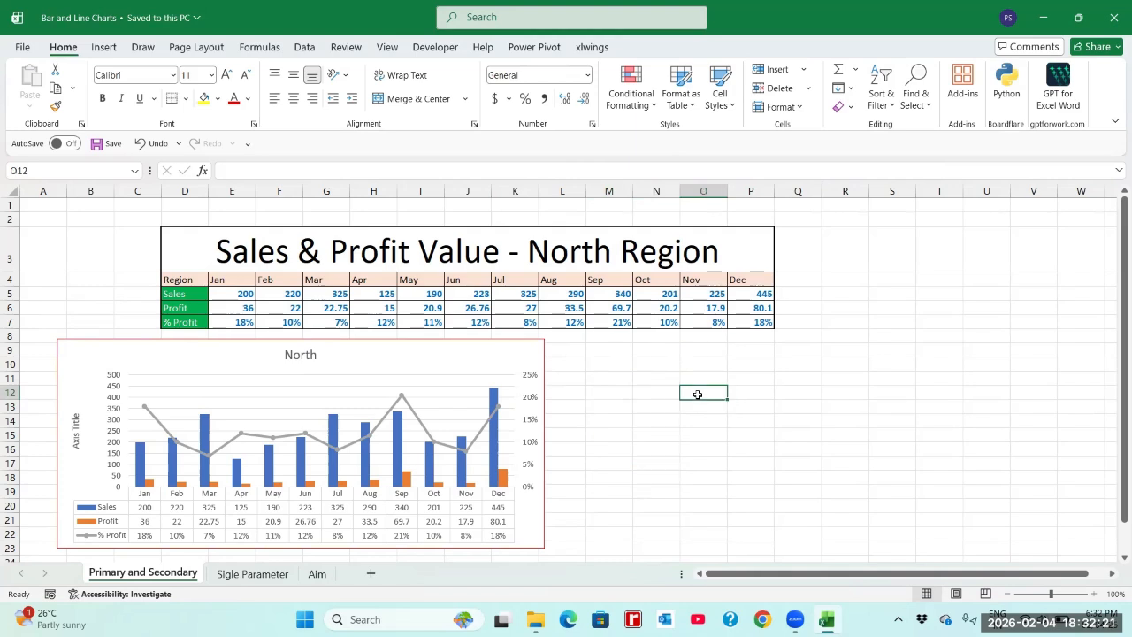
key("Left")
key("Left")
key("Left")
key("Right")
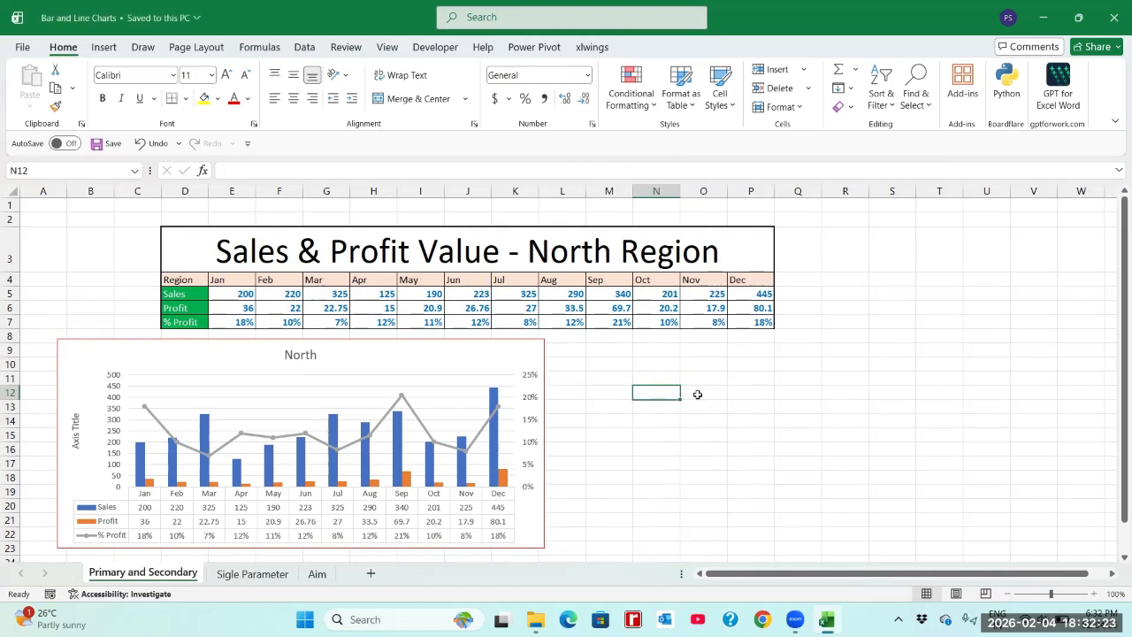
key("Right")
key("Right")
key("Right")
key("Right")
key("Left")
key("Left")
key("Left")
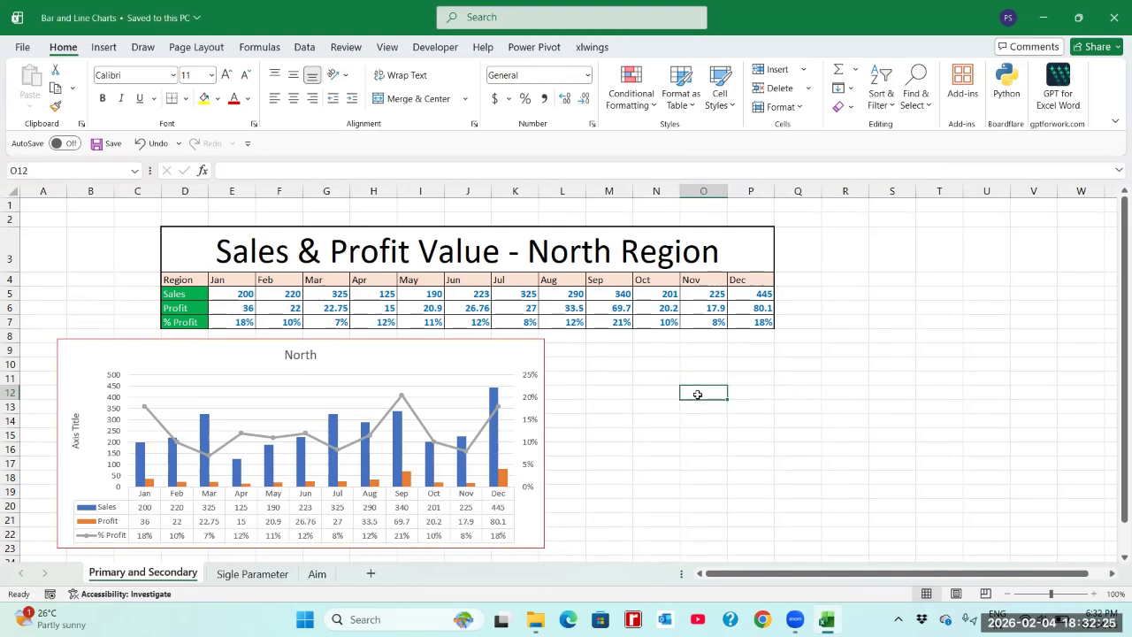
key("Left")
key("Left")
key("Left")
key("Left")
key("Left")
key("Left")
key("Left")
key("Left")
key("Left")
key("Left")
key("Left")
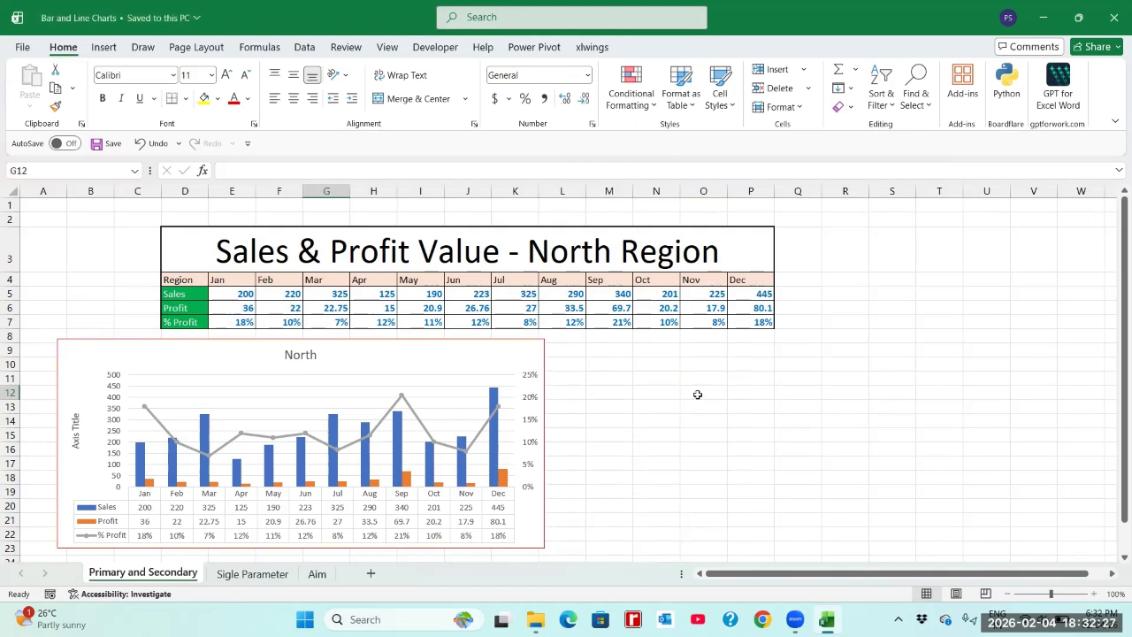
key("Left")
key("Left")
key("Left")
key("Right")
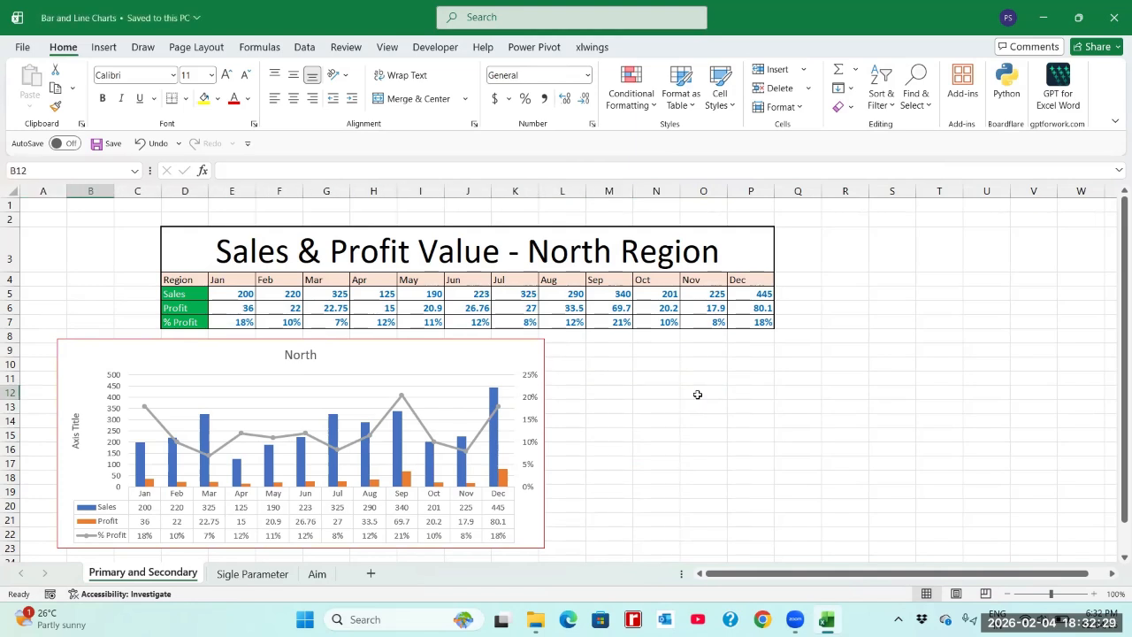
key("Right")
key("Right")
key("Right")
key("Right")
key("Right")
key("Right")
key("Right")
key("Right")
key("Right")
key("Right")
key("Right")
key("Right")
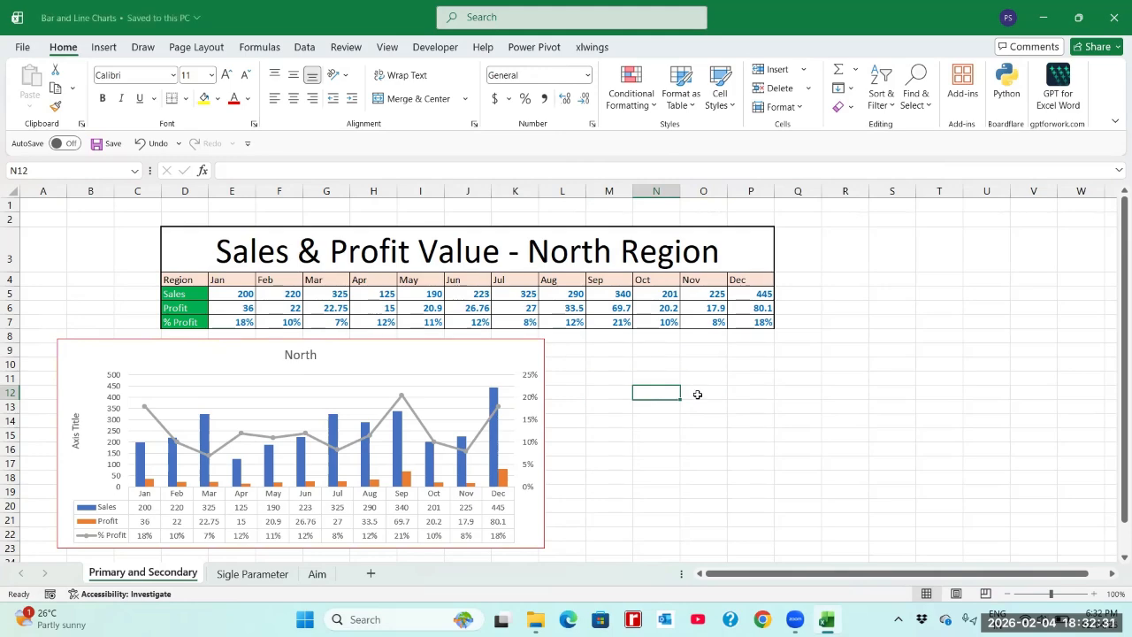